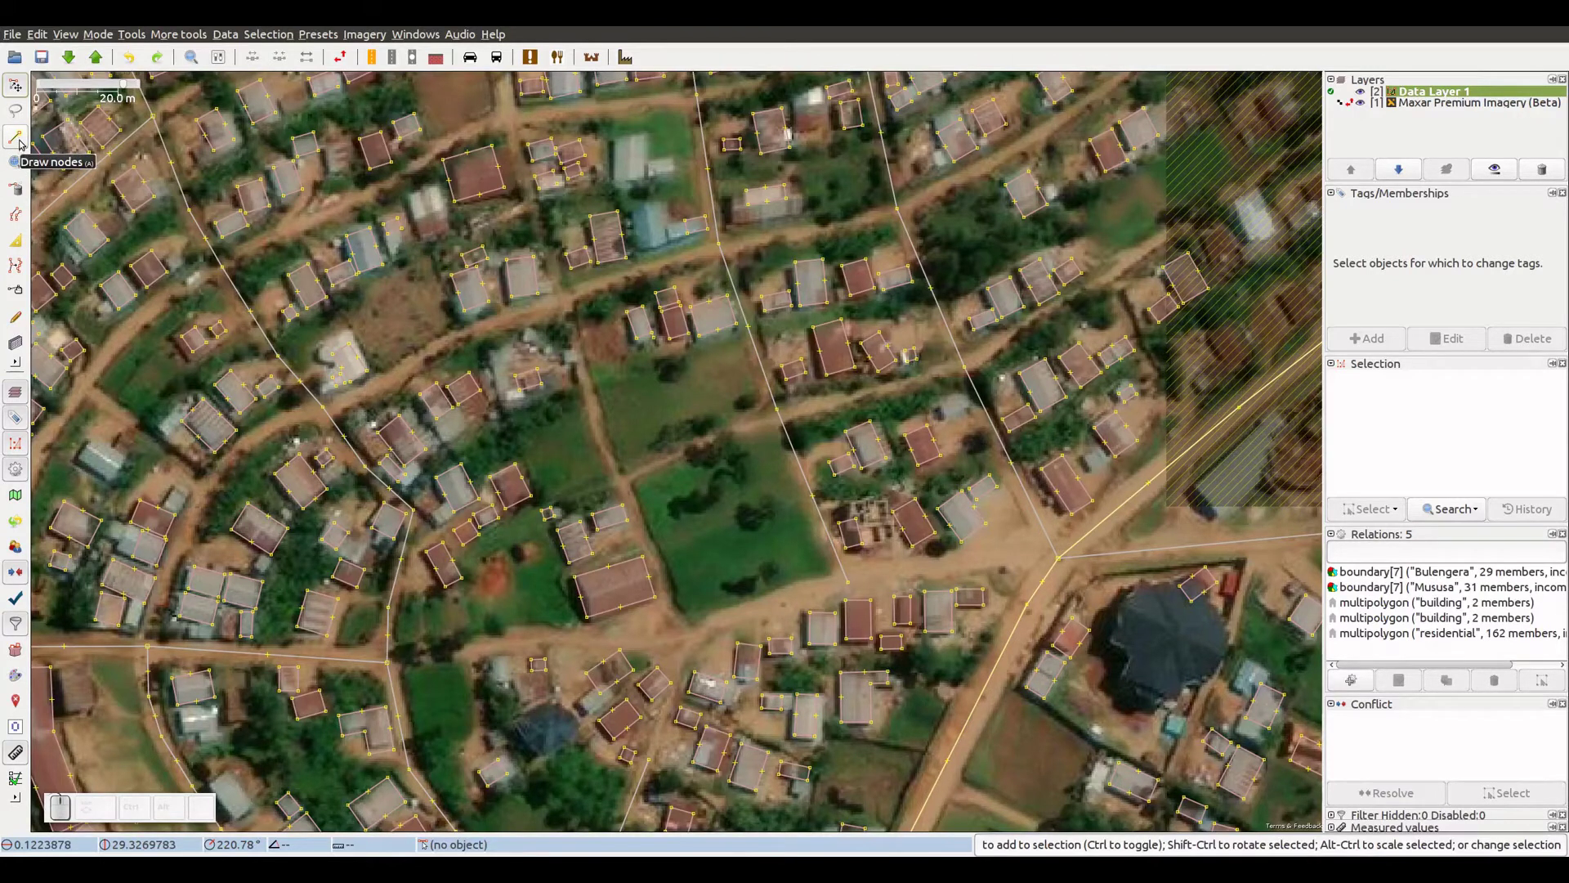
- Use the Draw tool to place a single standalone node on the tree near the green field's southern edge
click(18, 139)
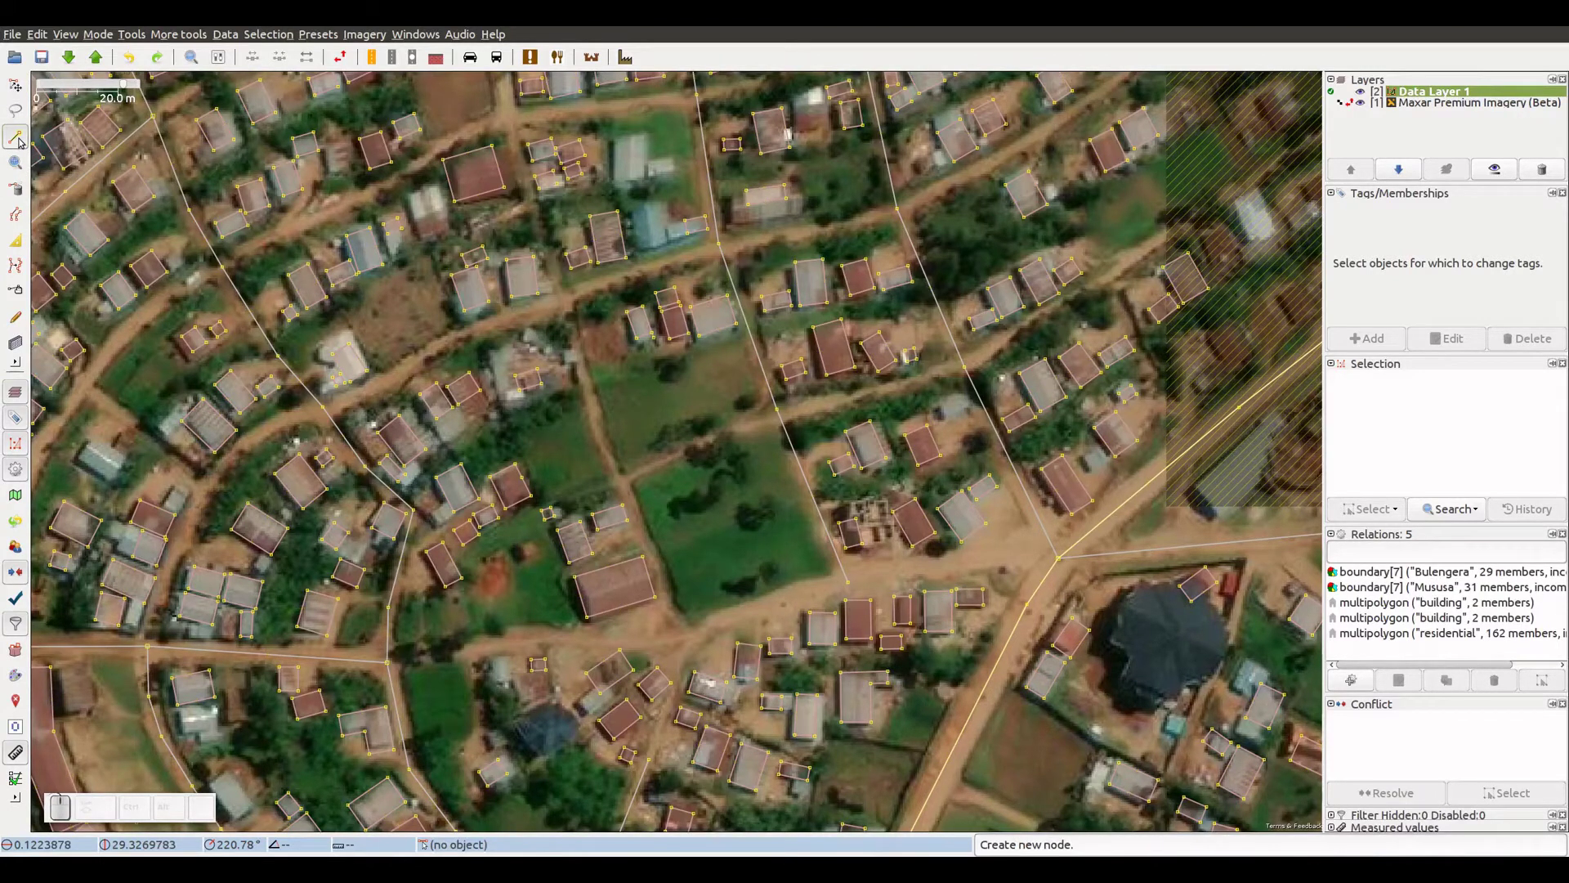
click(98, 35)
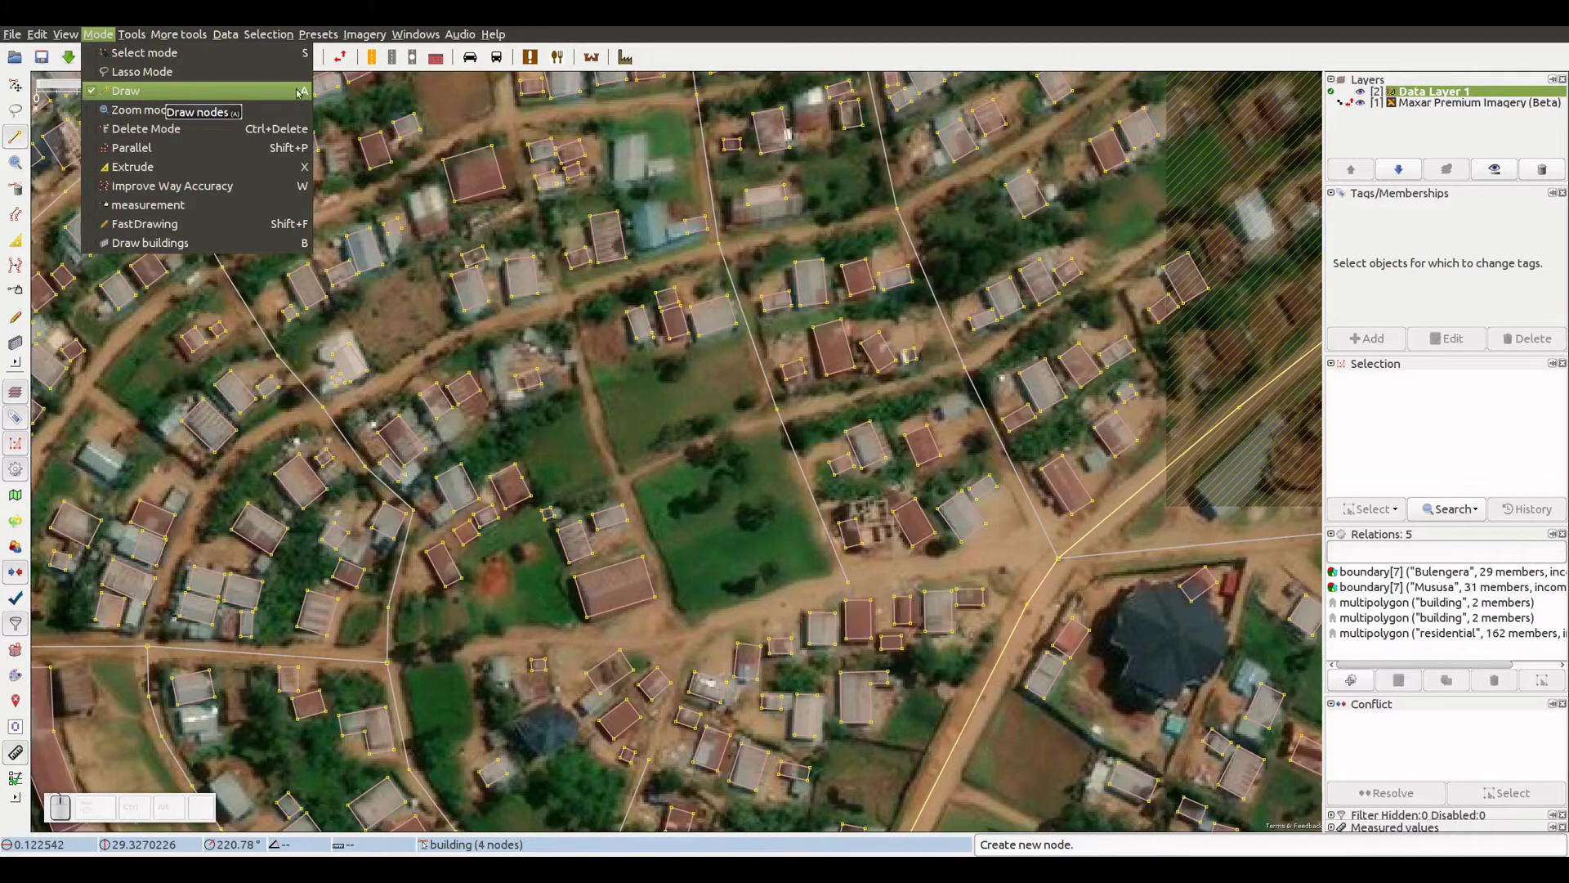
click(210, 95)
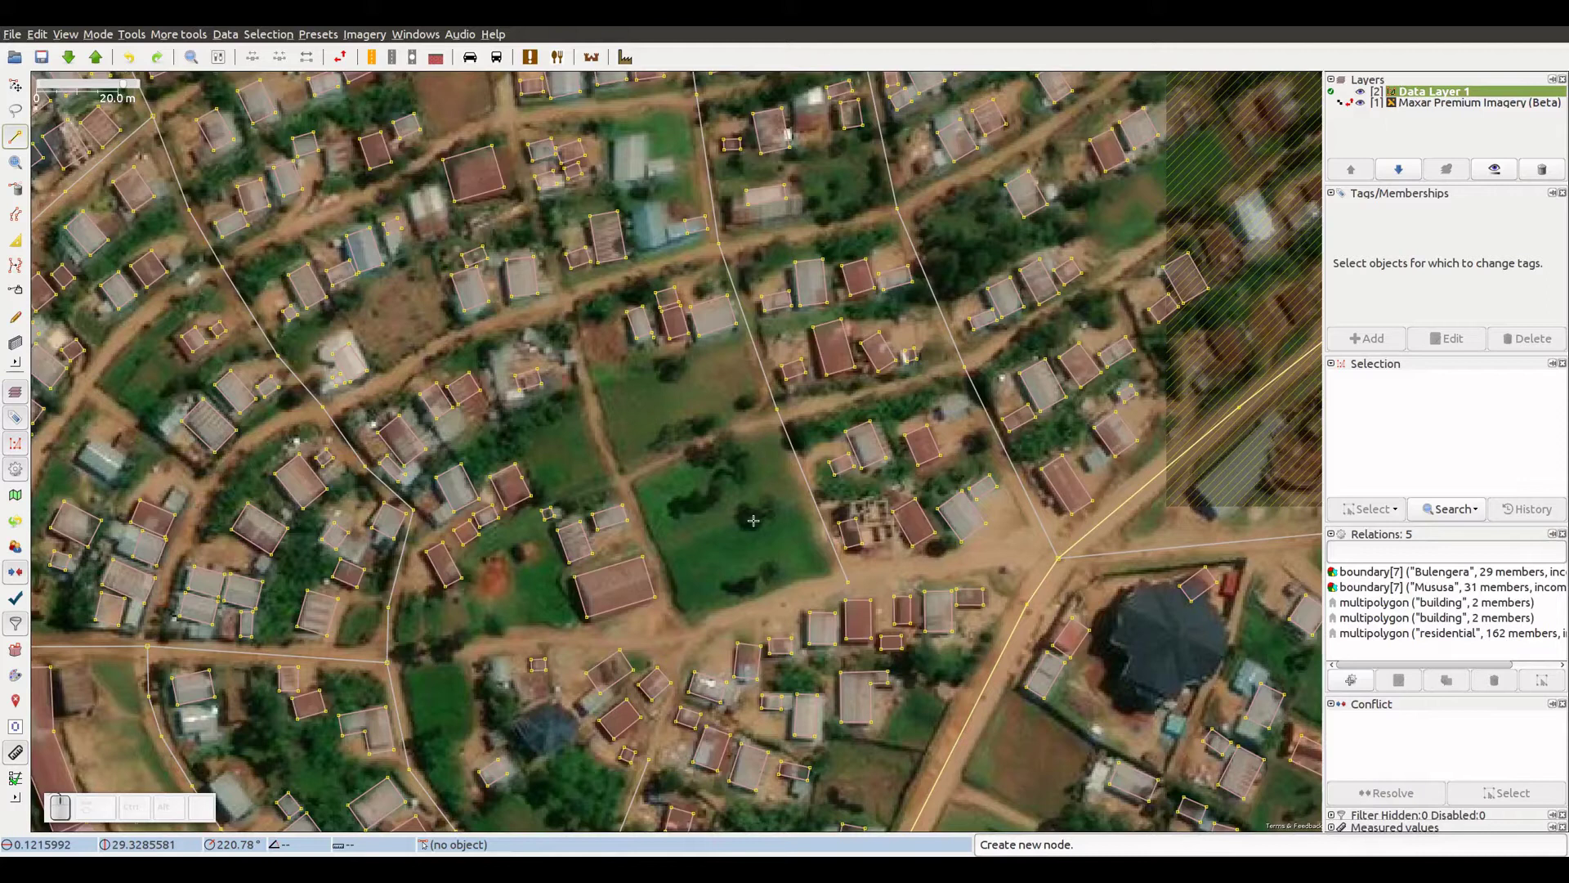
click(772, 570)
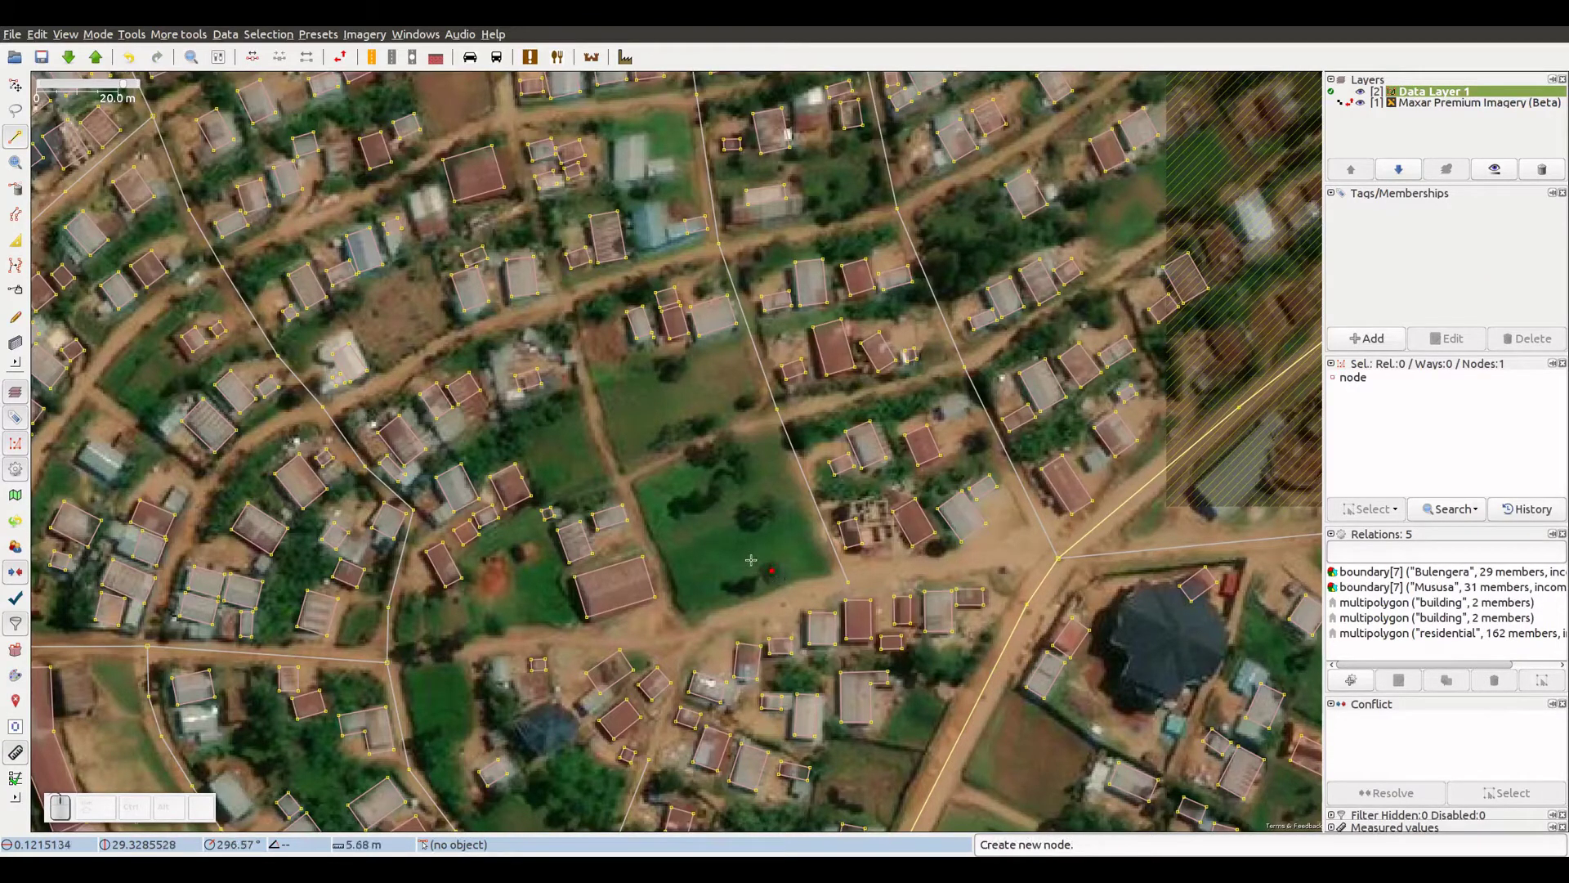
key(ctrl)
key(ctrl+z)
click(772, 570)
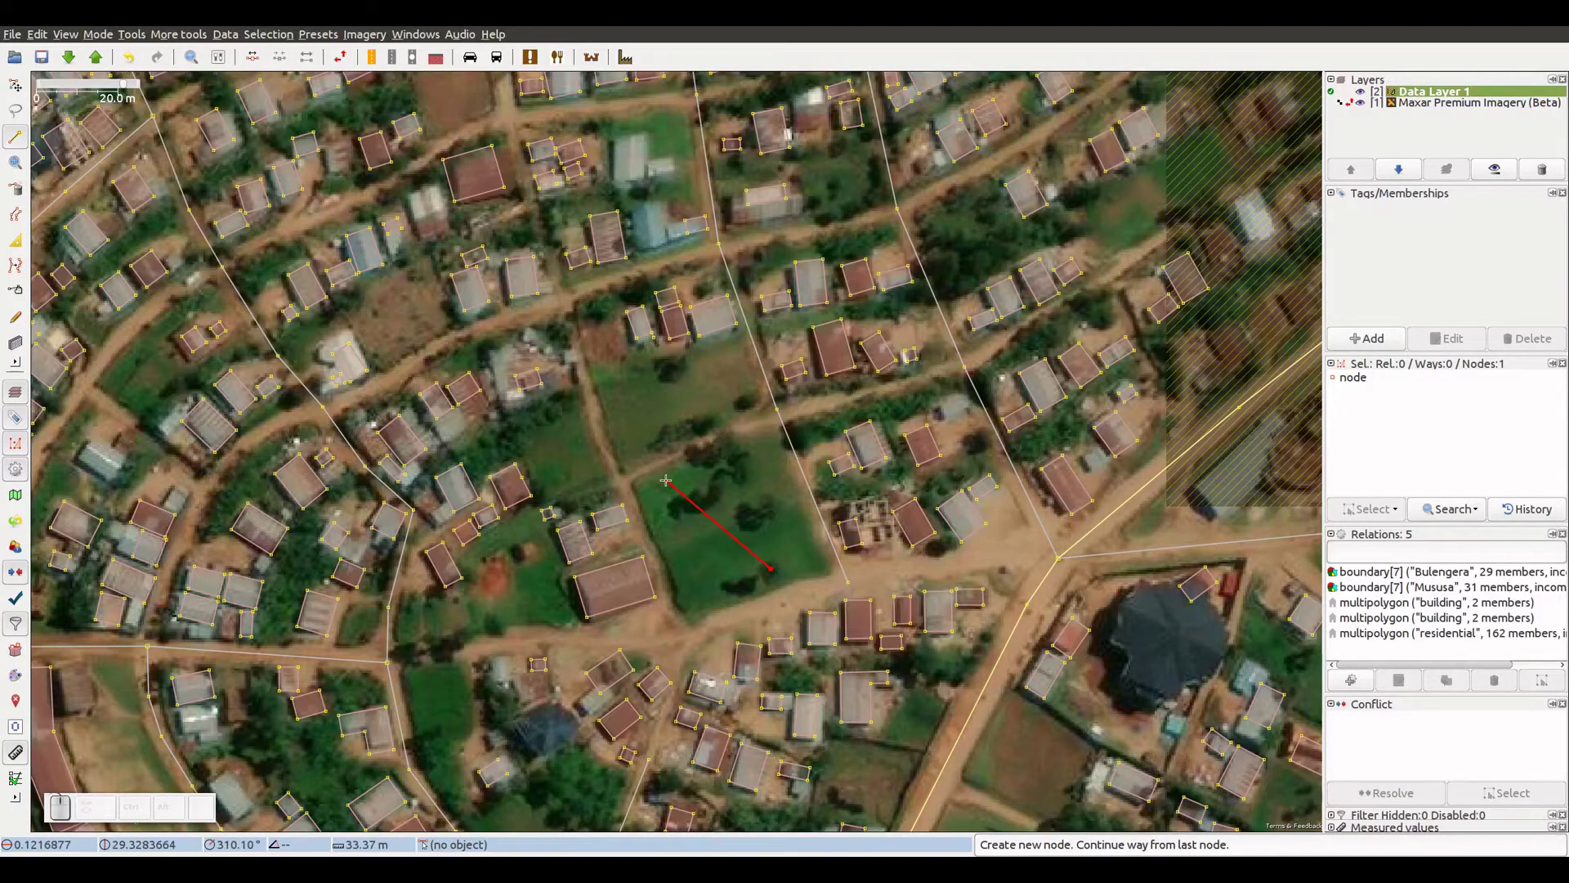
key(Escape)
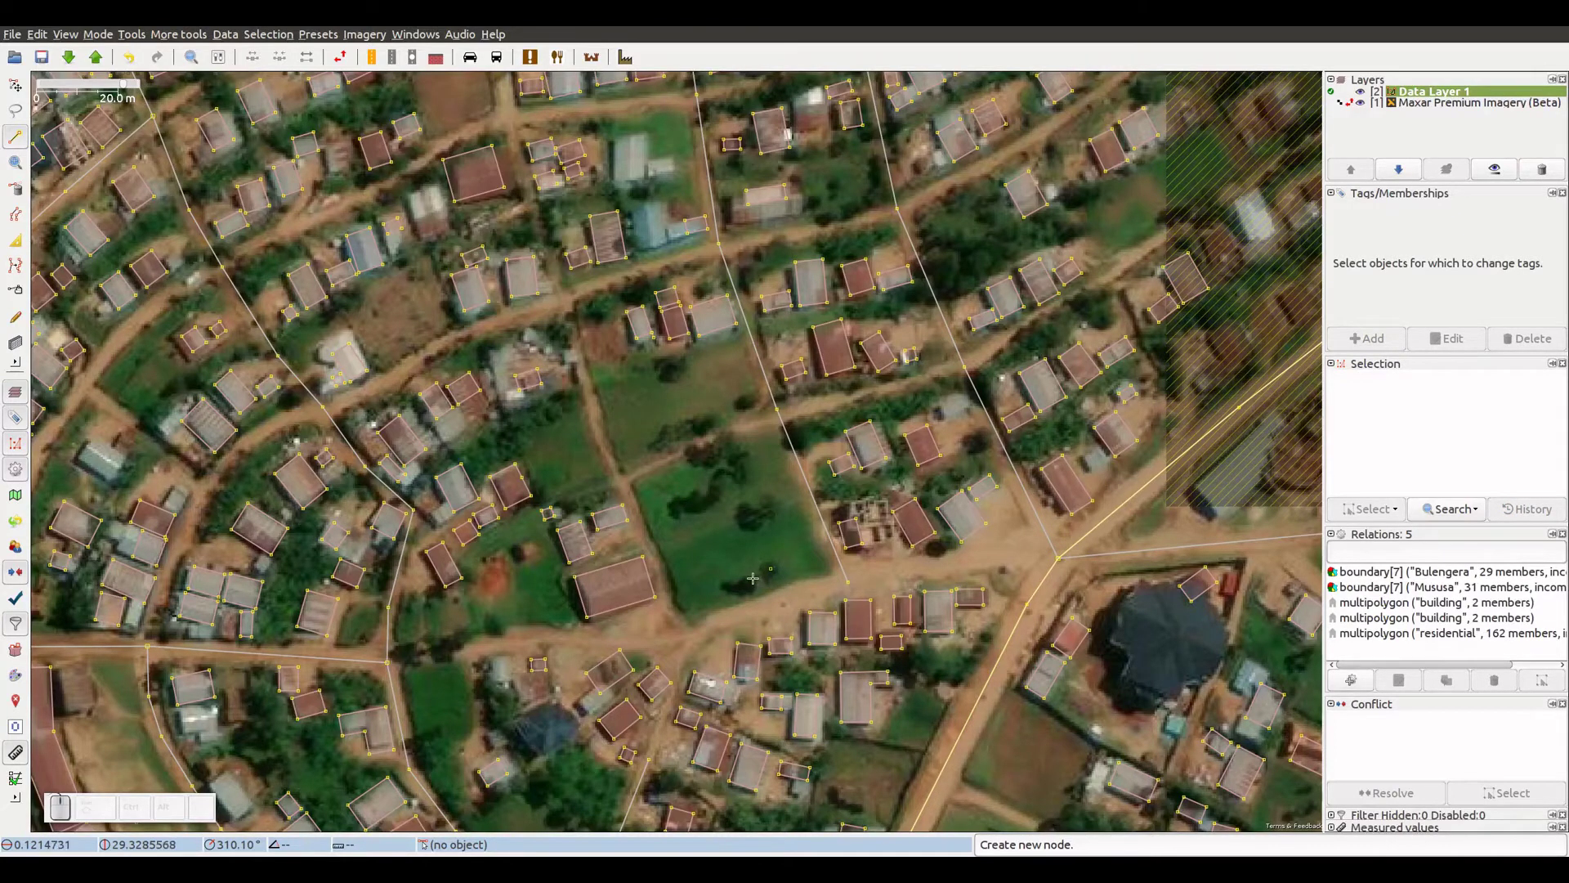
- Place standalone nodes on the remaining trees in the two green fields and insert two nodes into the road along their eastern side
click(768, 510)
click(717, 491)
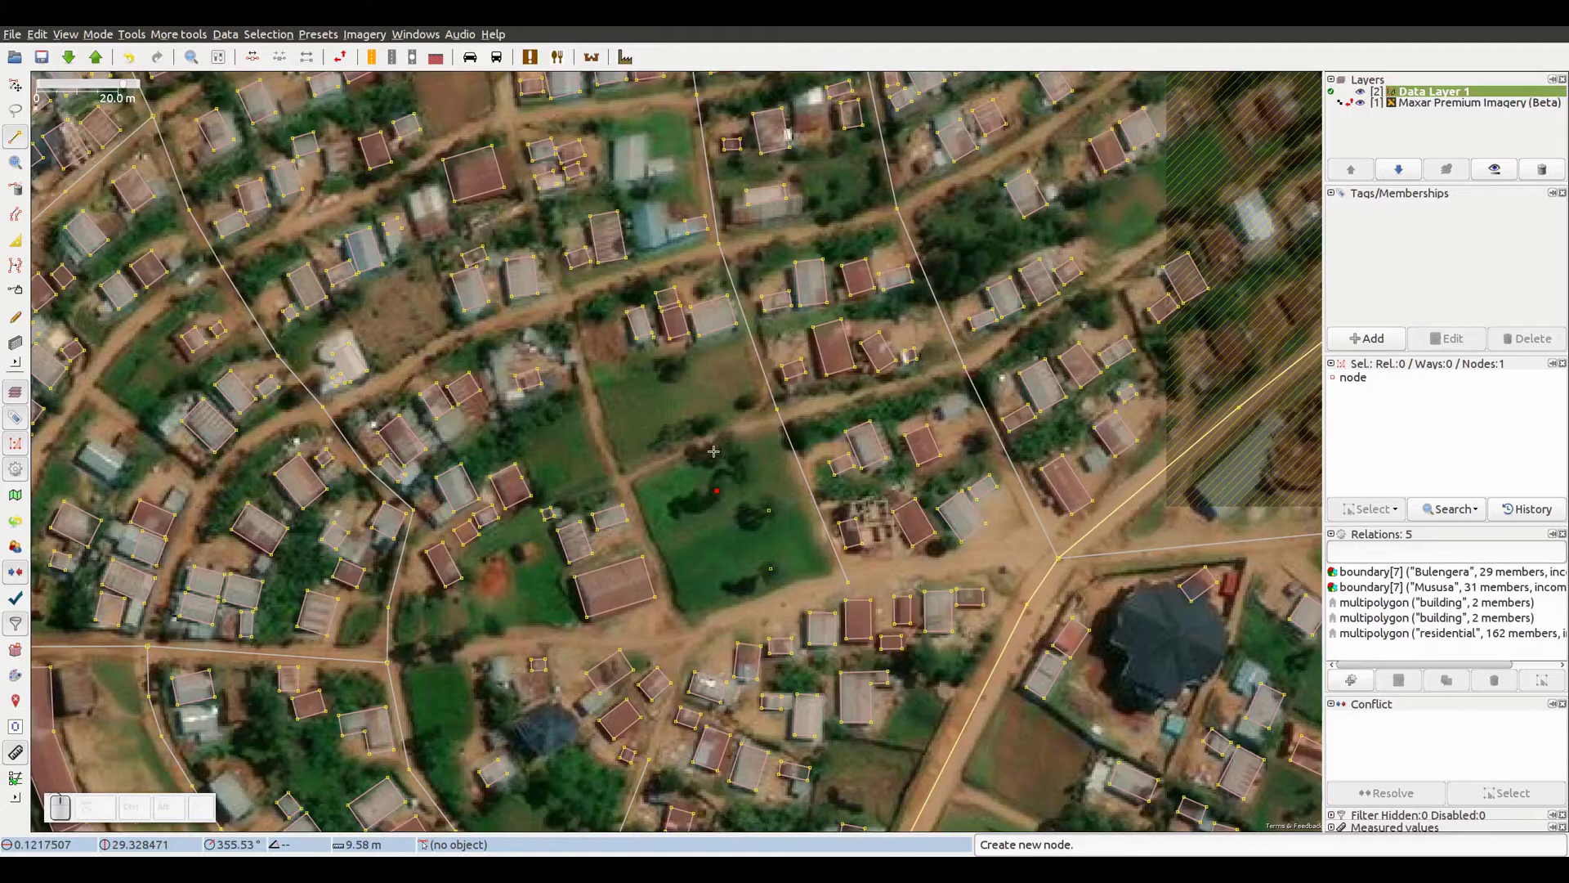
shift+click(704, 428)
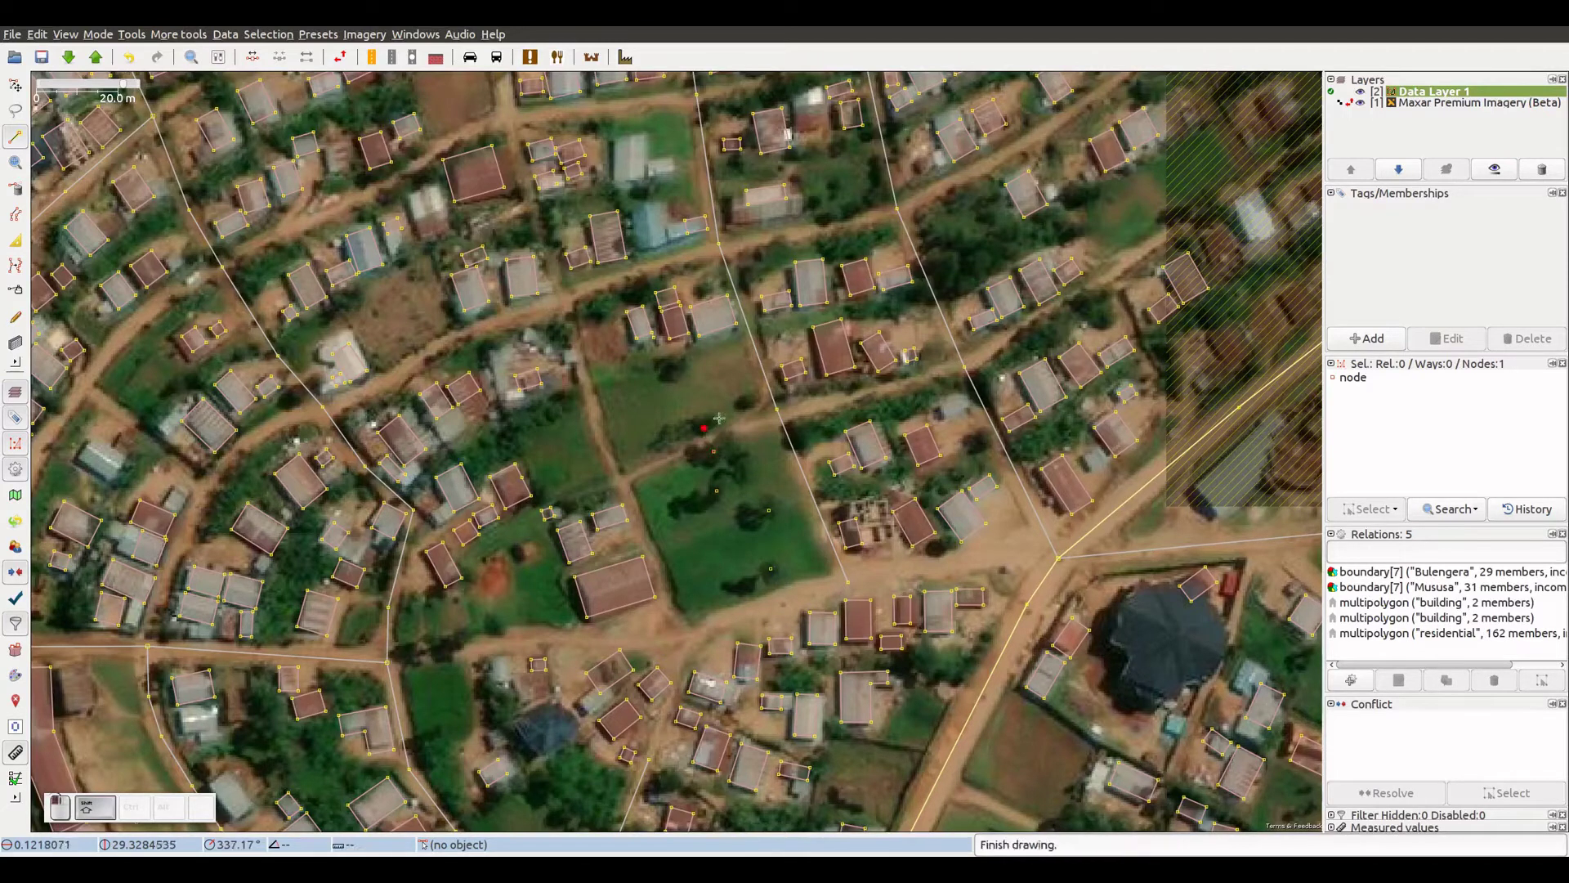
click(668, 374)
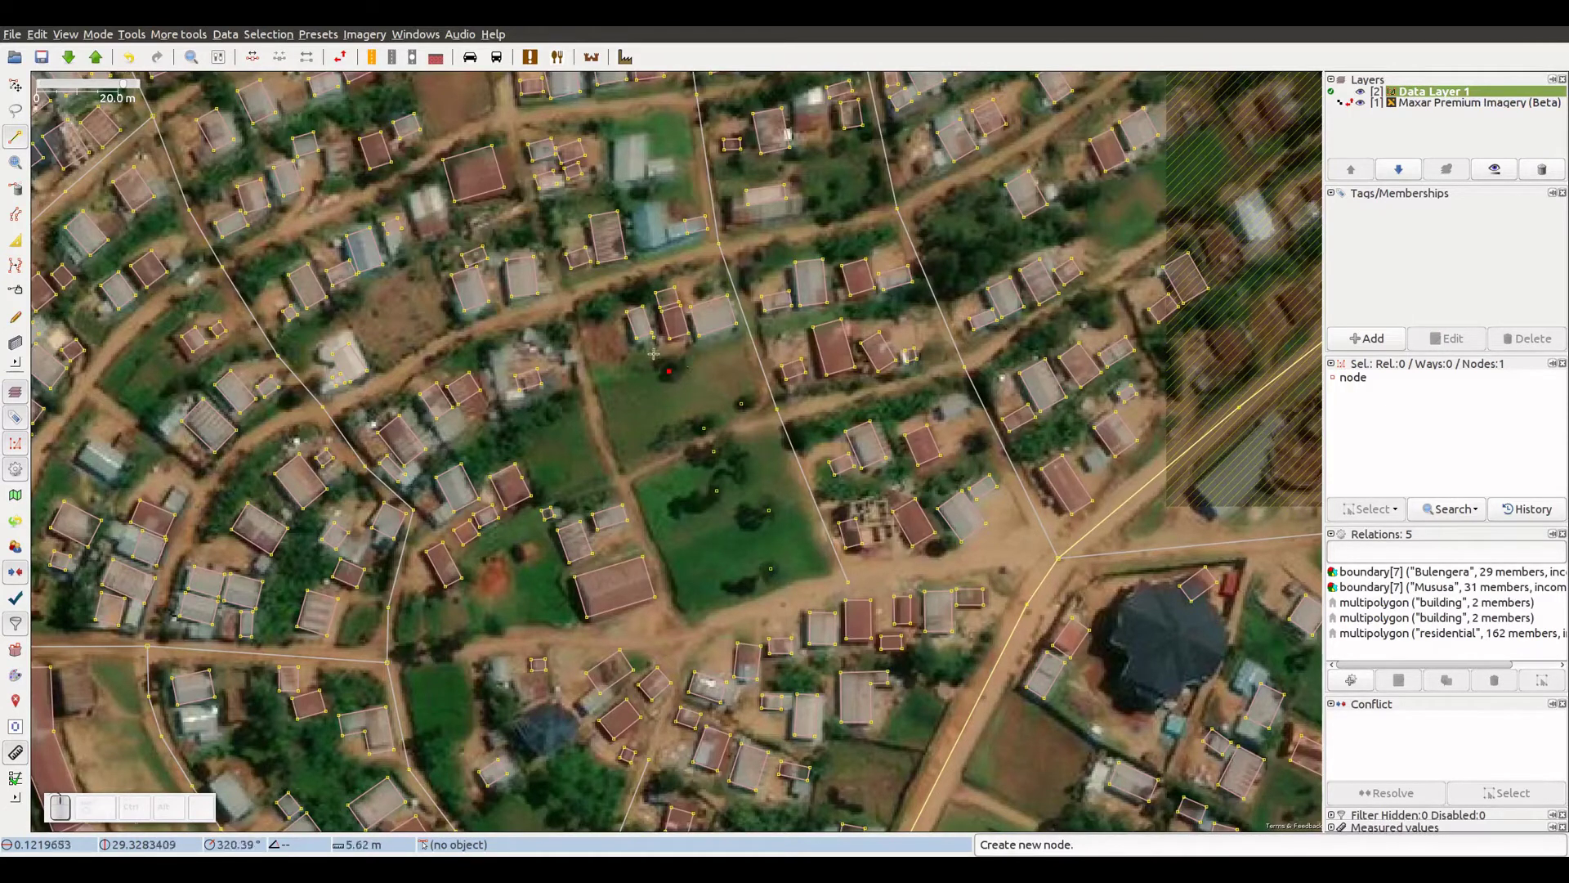
key(Escape)
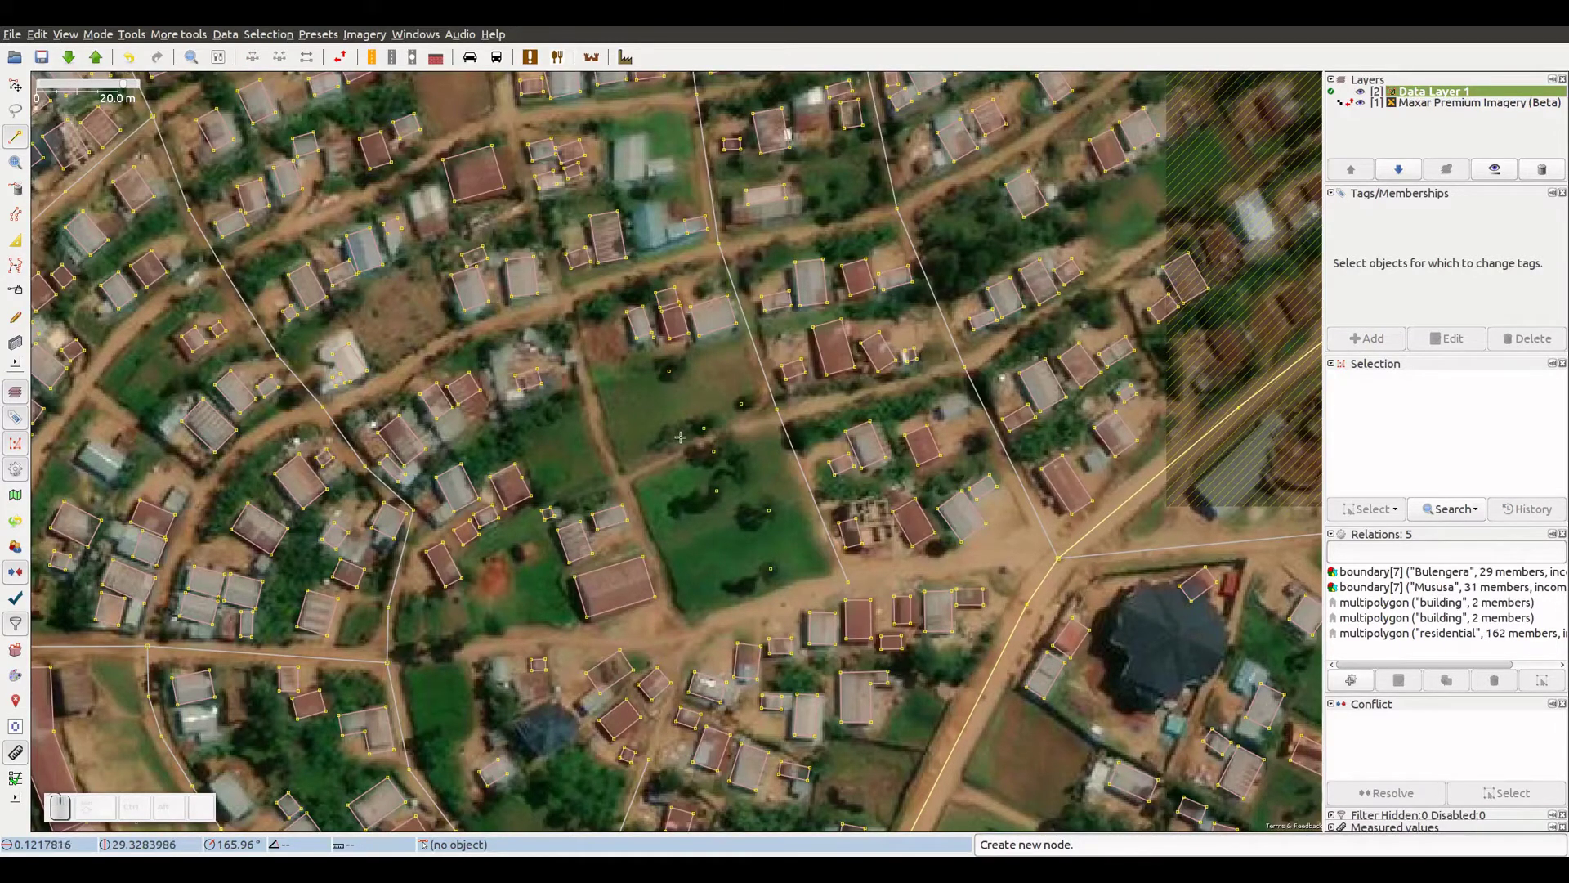
click(805, 478)
drag(809, 479, 759, 349)
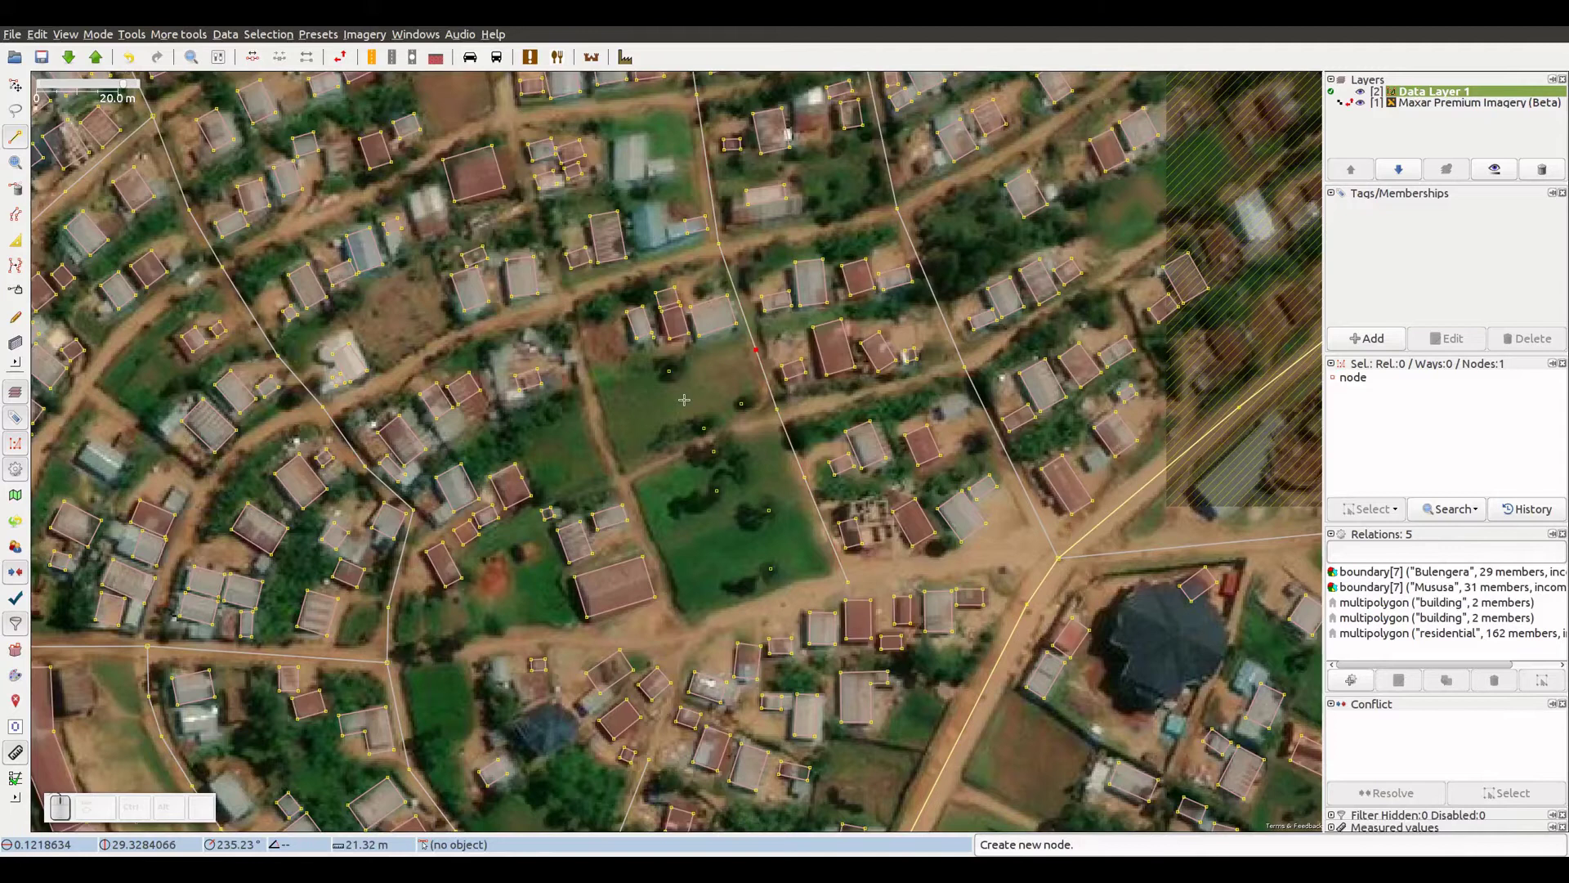
- Draw a seven-node way about 216 m long down the untraced north-south path, past the green fields to the southern road
scroll(684, 399, down, 2)
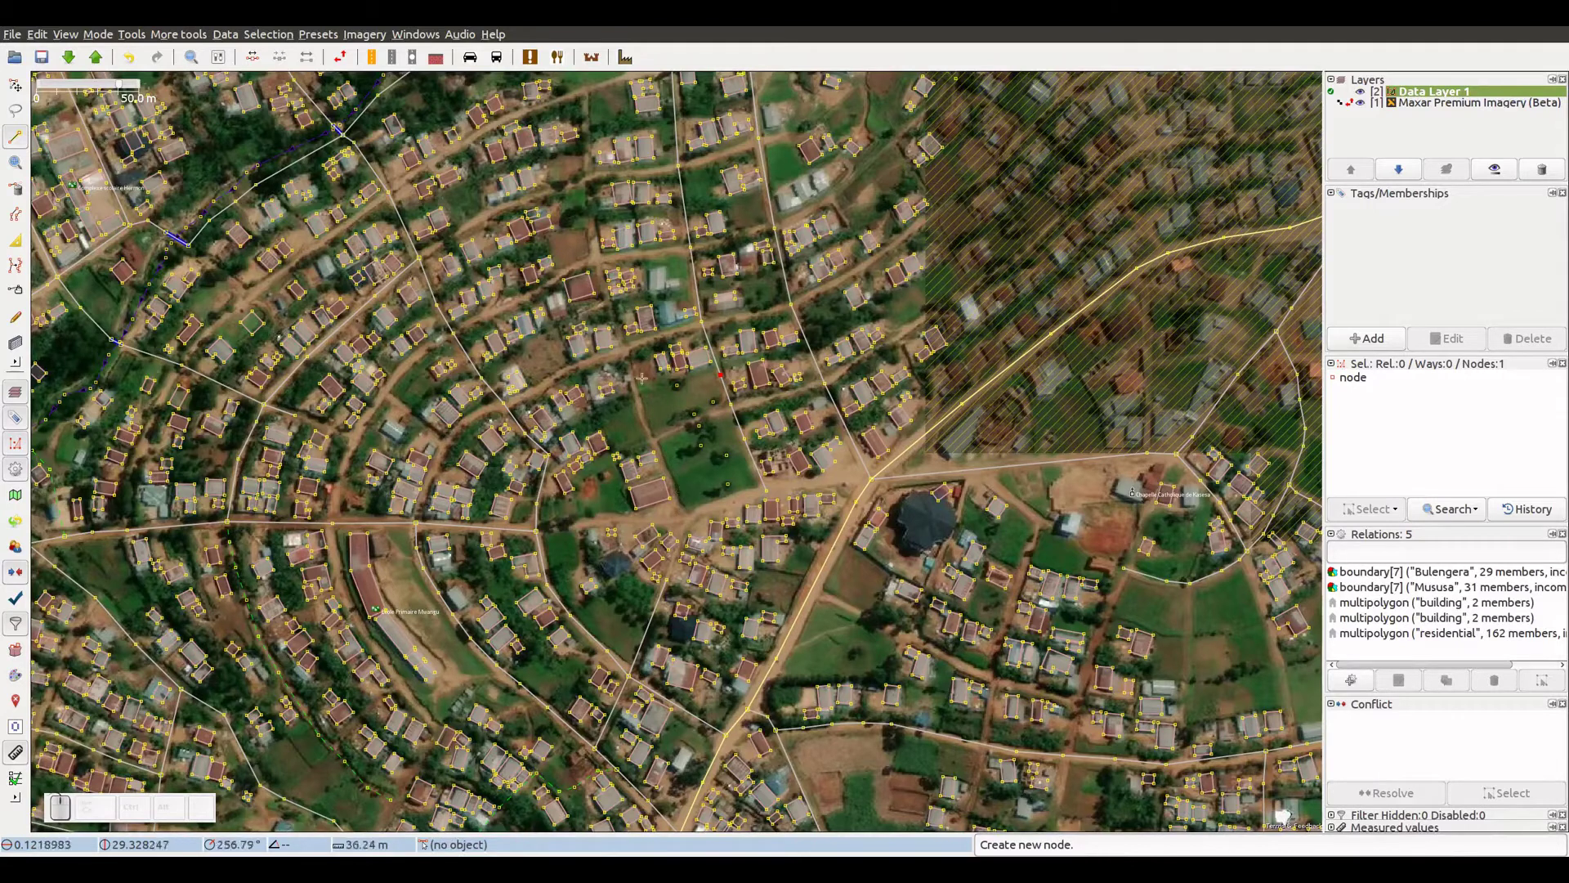
scroll(583, 298, up, 6)
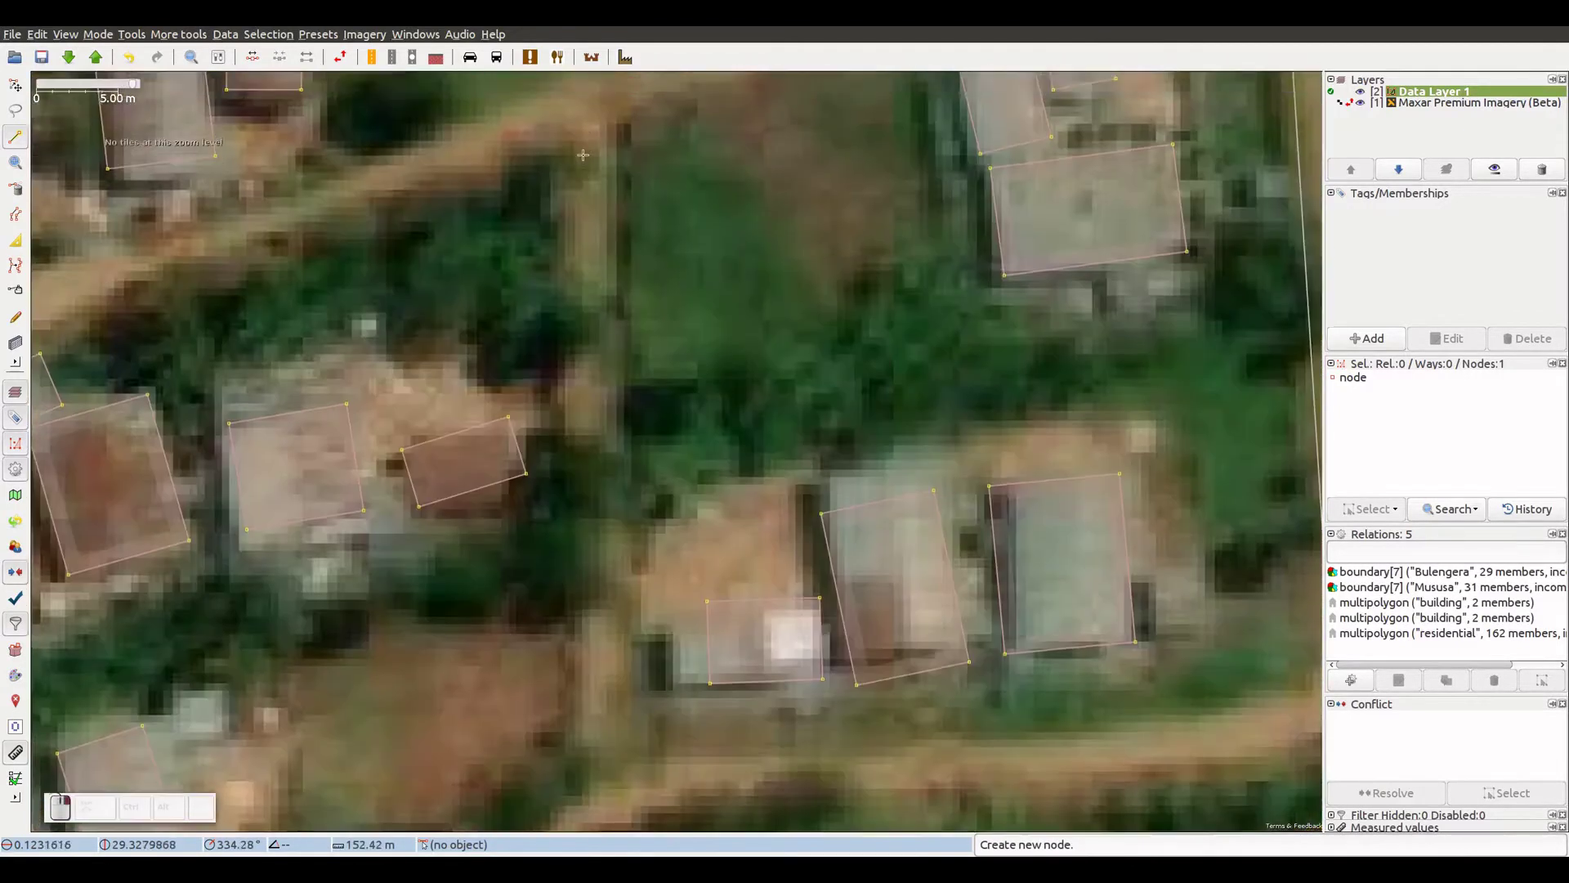
click(584, 279)
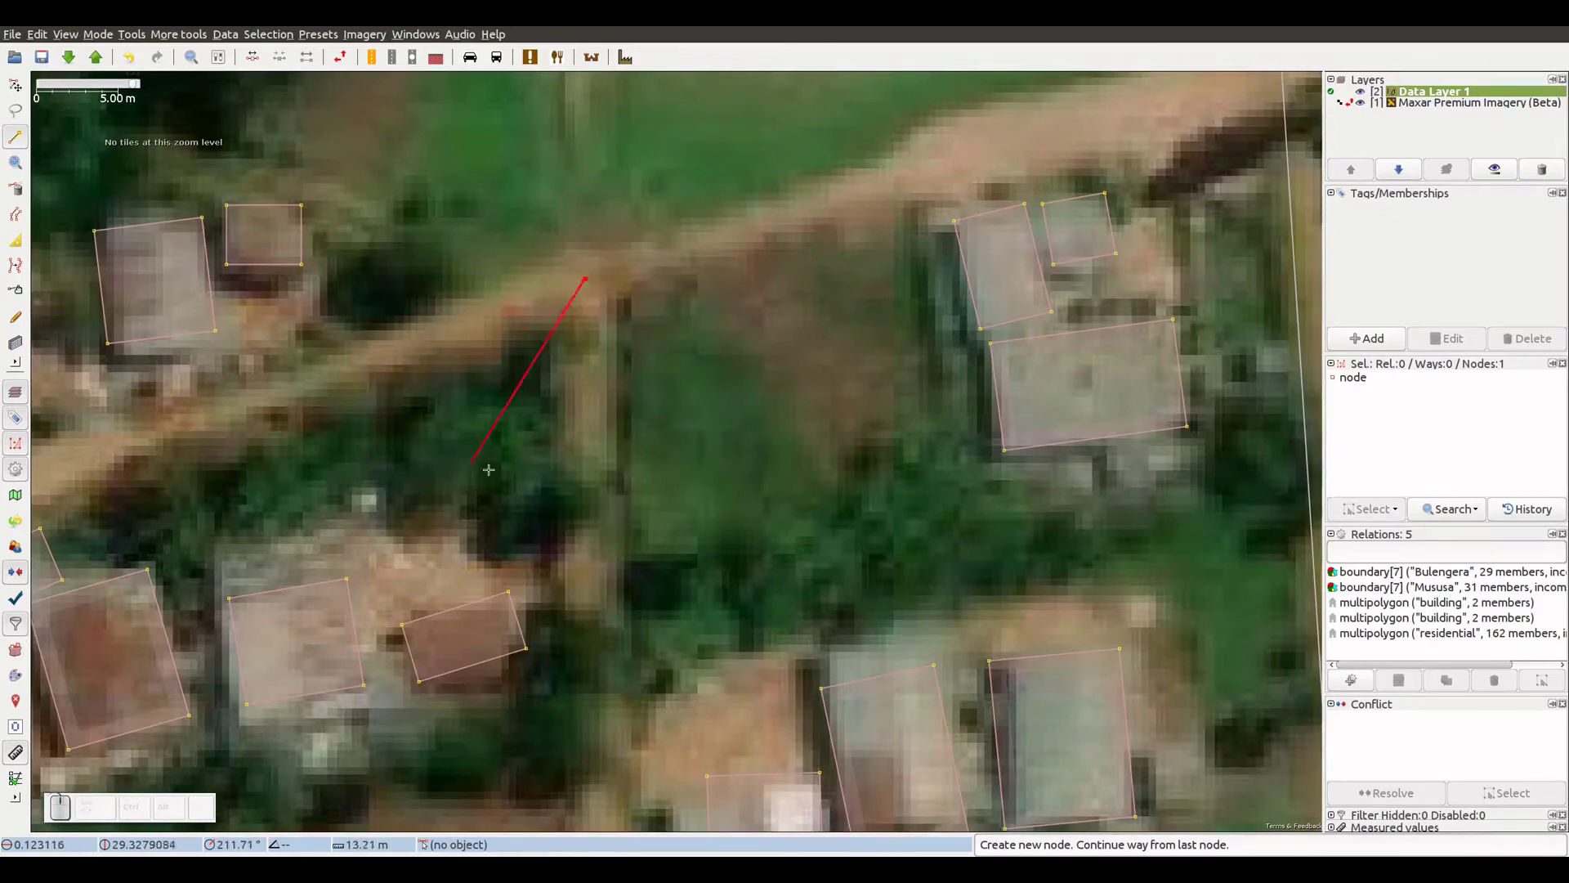
scroll(570, 479, down, 4)
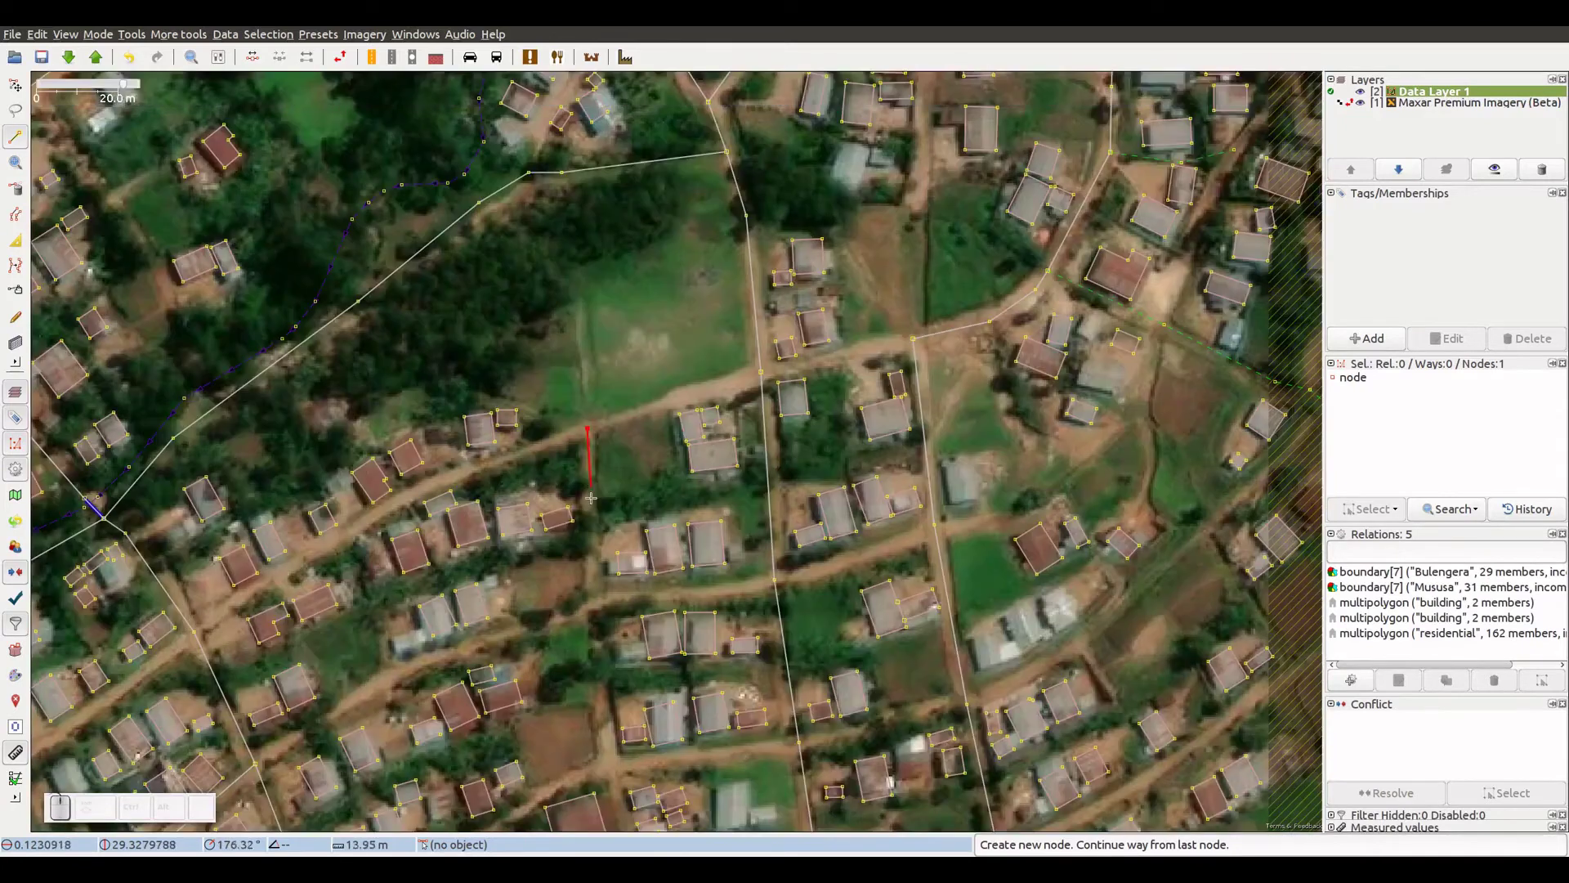
click(601, 685)
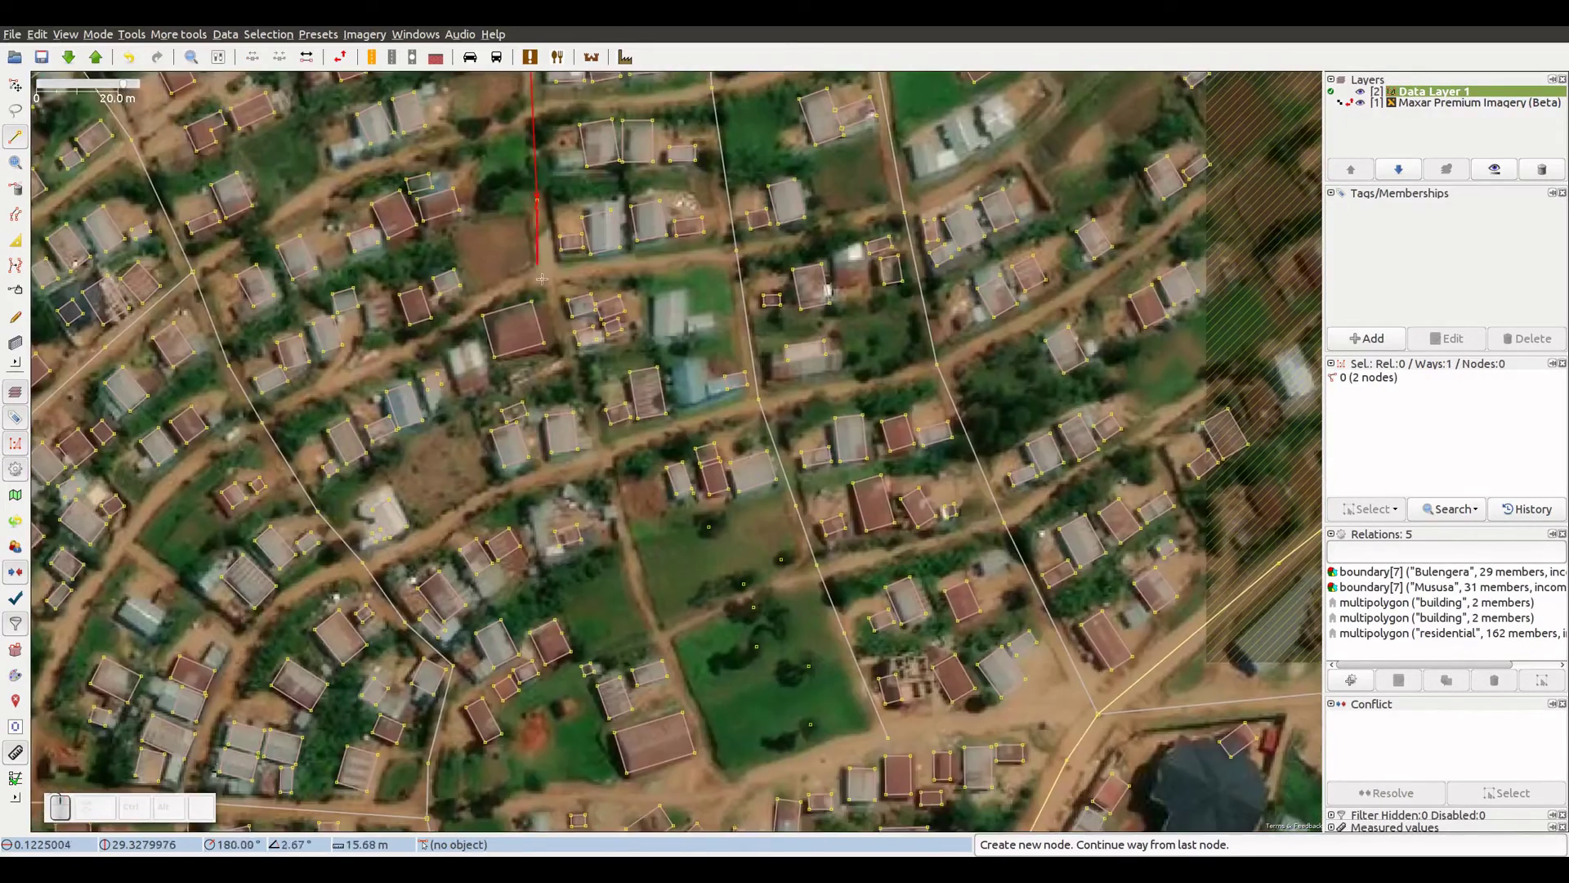
click(553, 305)
click(609, 471)
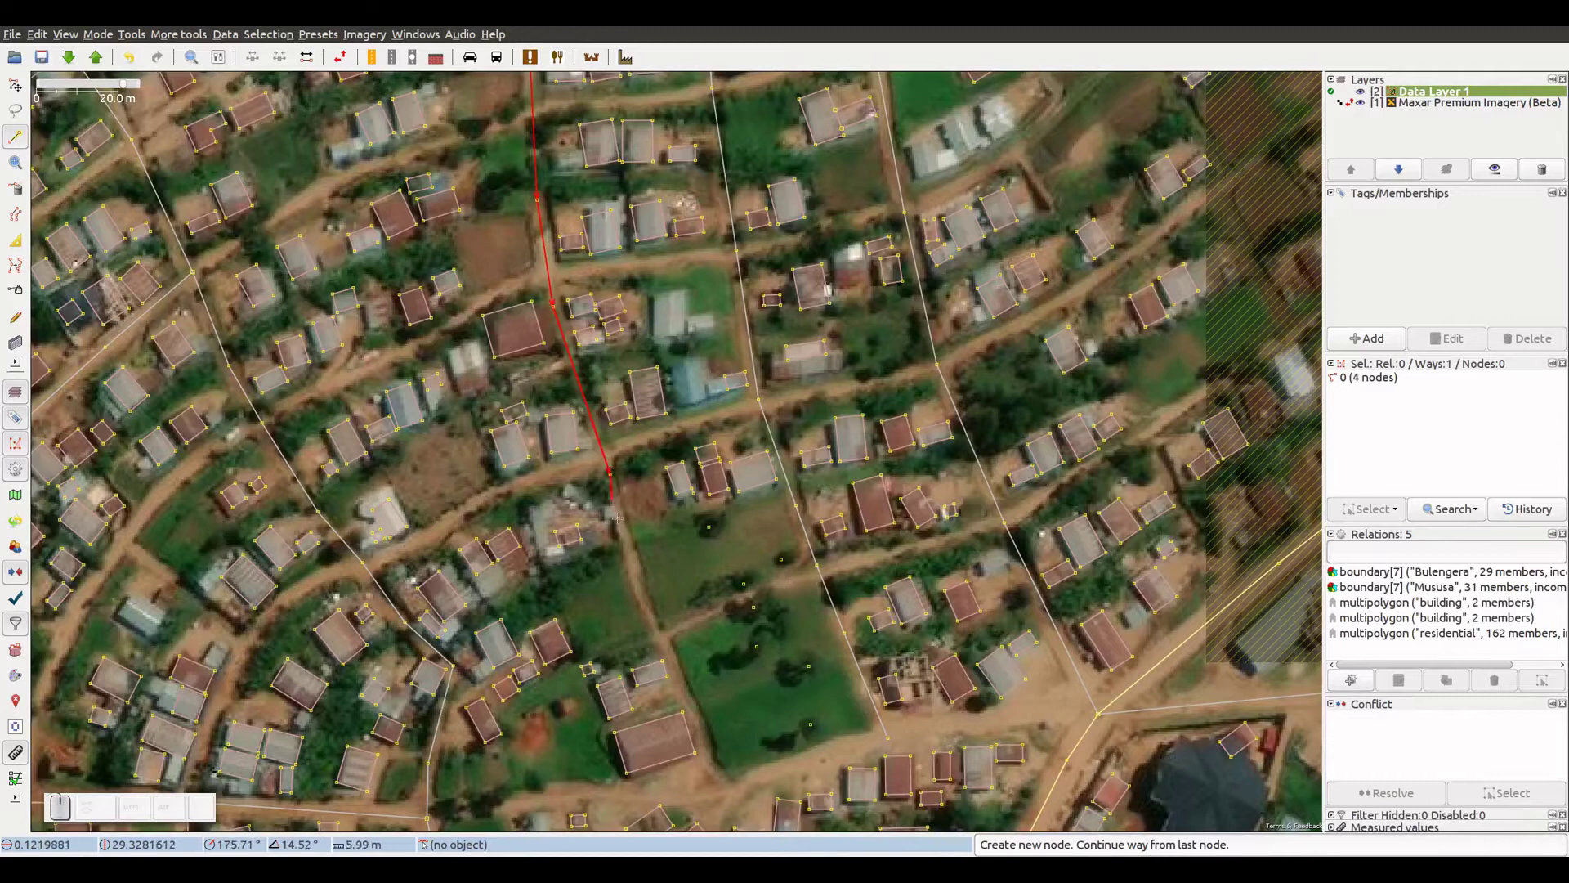
click(637, 582)
click(701, 725)
double_click(708, 792)
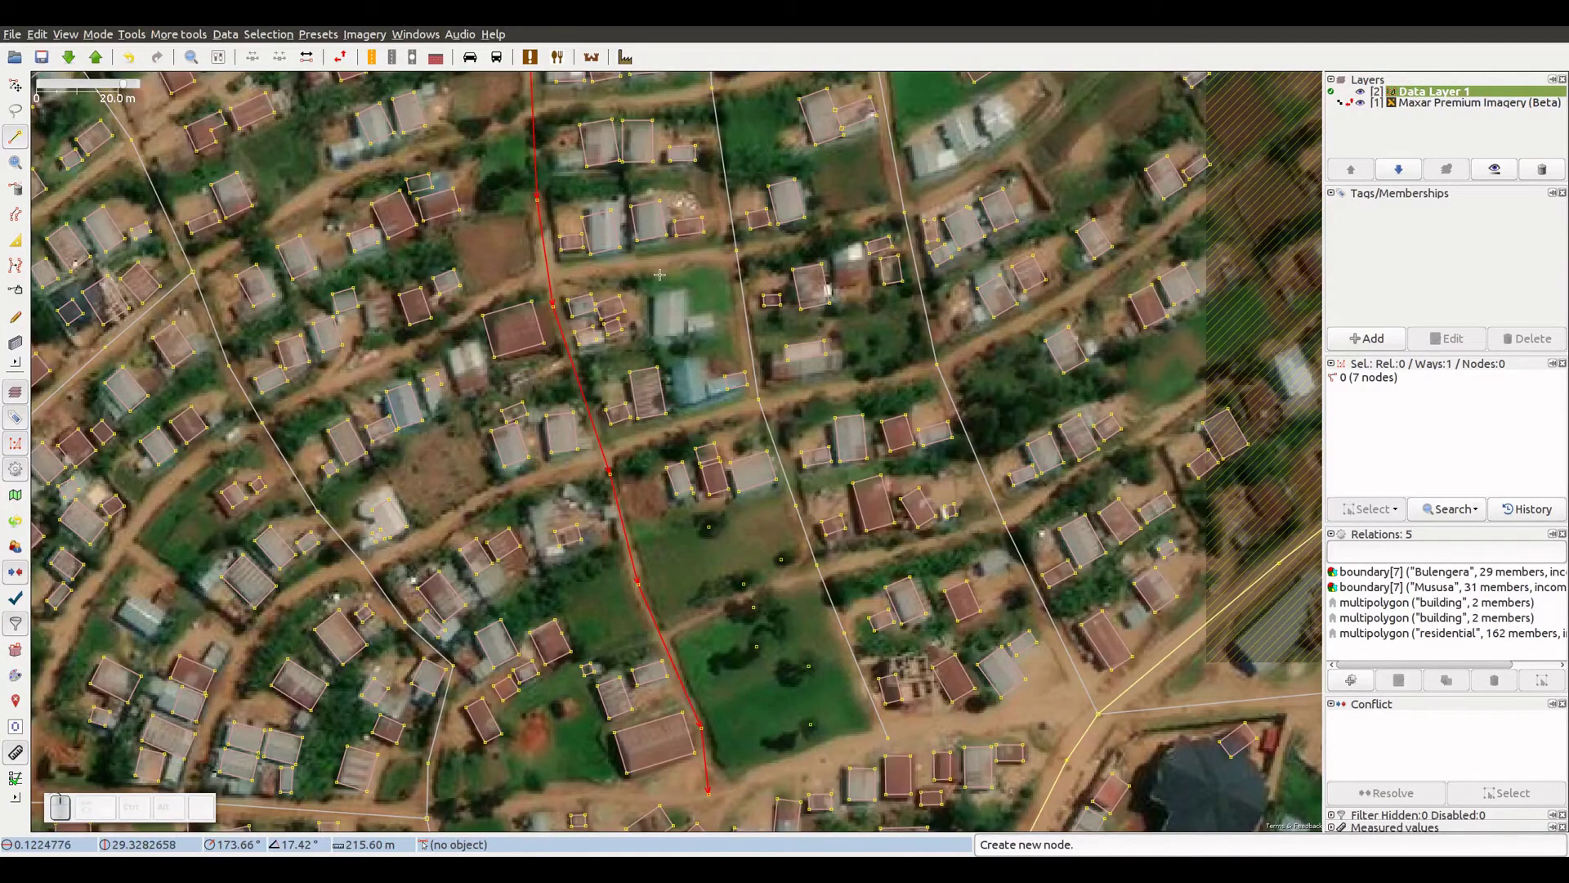
- Trace the light-roofed building north of the blue-roofed one as a closed four-node outline with a perimeter of about 35 m
scroll(659, 275, up, 3)
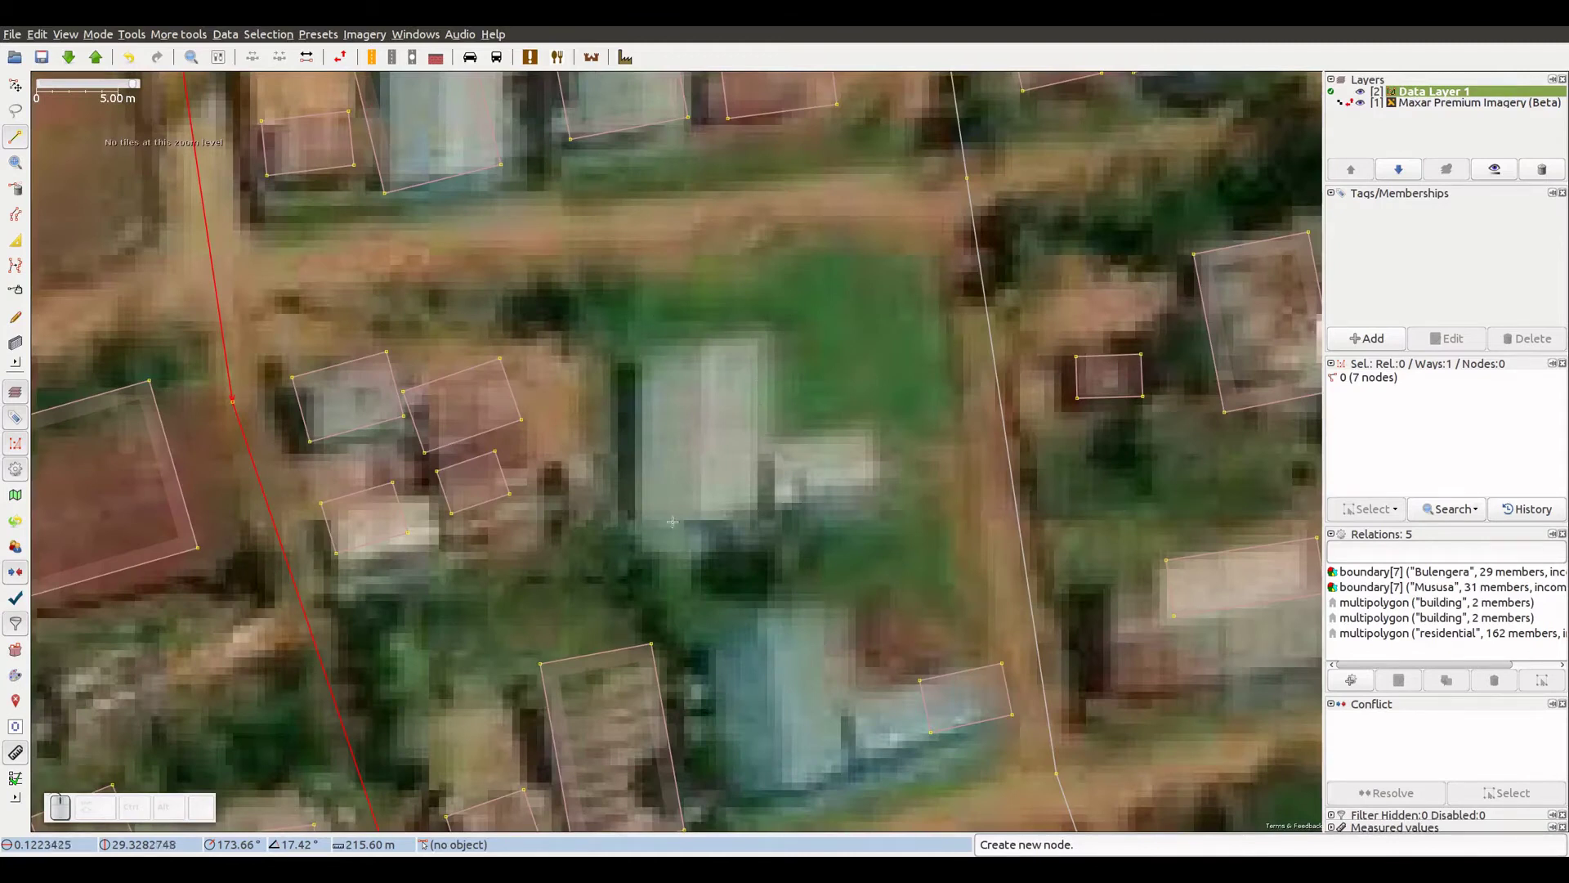
click(640, 354)
click(757, 339)
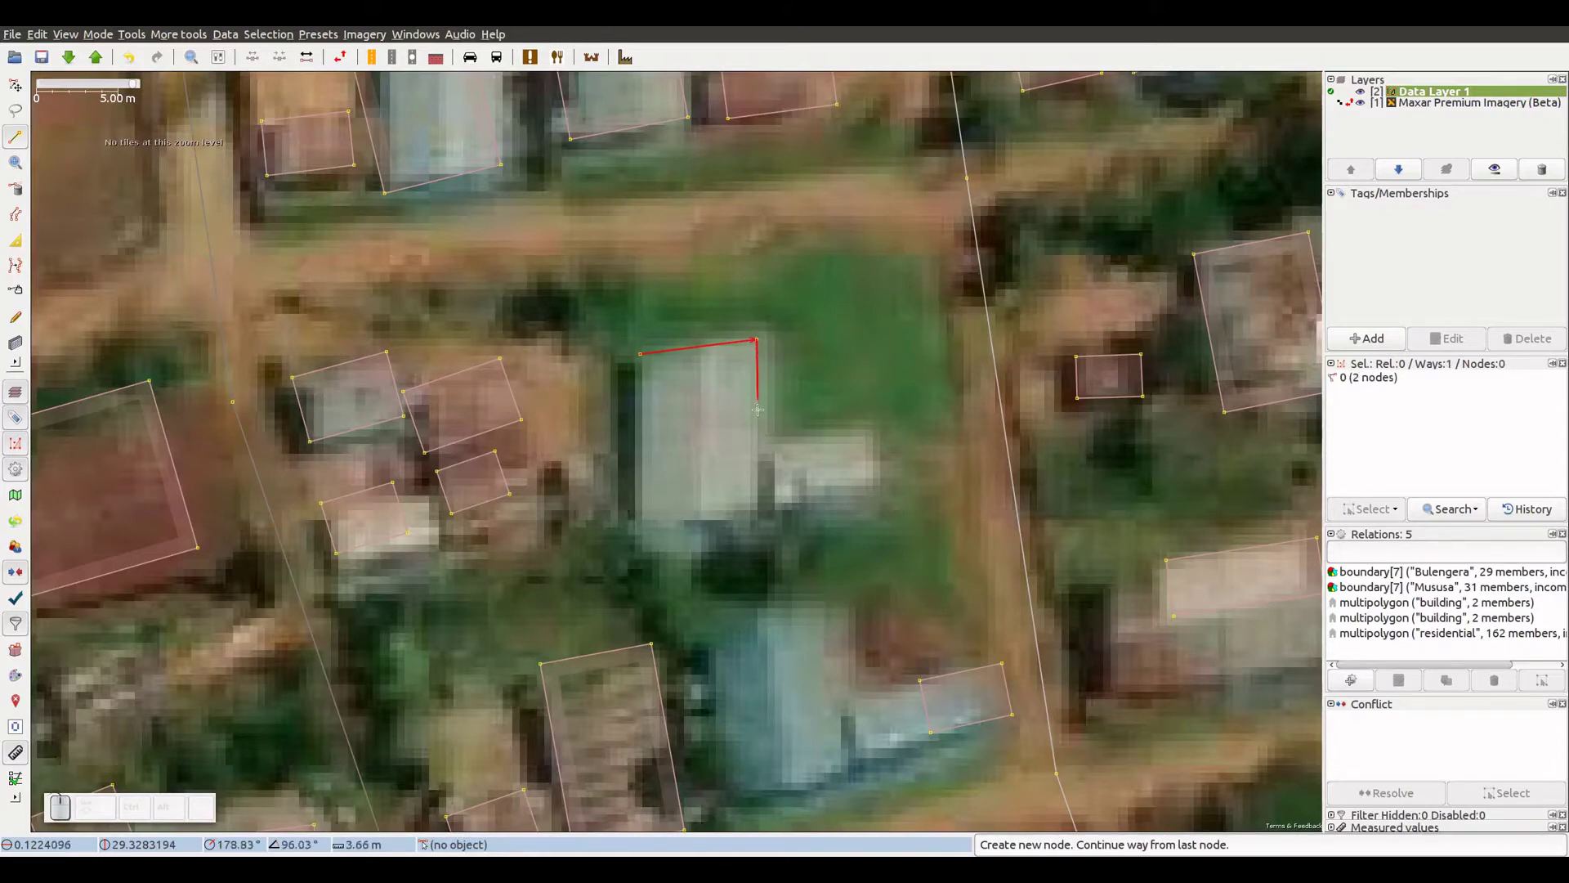
click(755, 515)
click(638, 521)
click(640, 356)
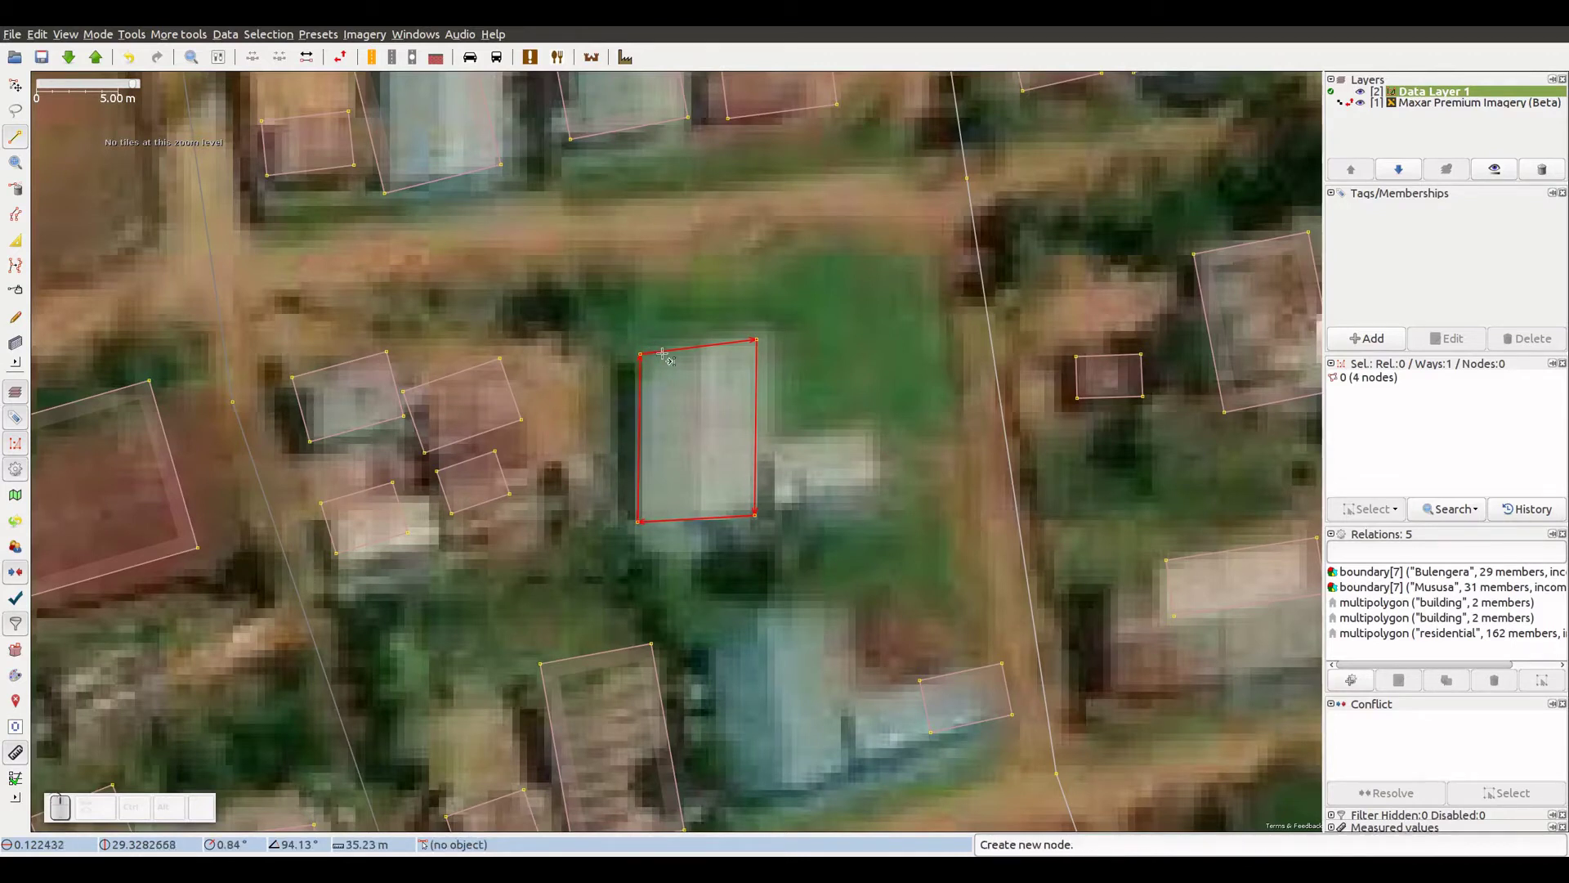
- Draw a four-node way about 142 m long along the dirt lane running southeast from the main road below the large dark-roofed building
scroll(593, 370, down, 4)
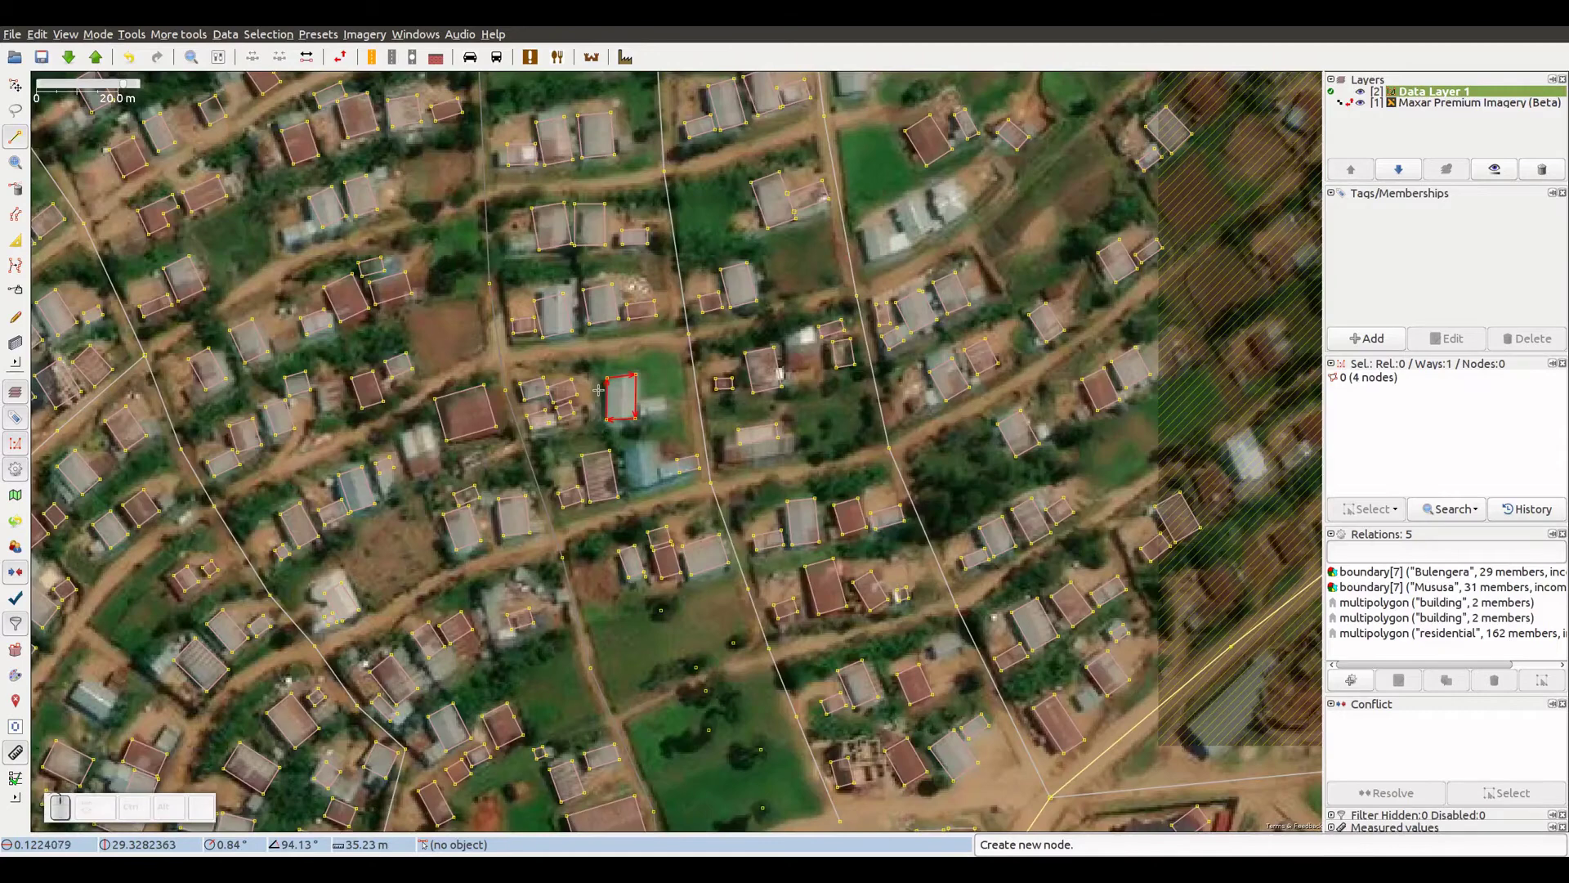
scroll(599, 390, down, 3)
drag(599, 390, 438, 224)
scroll(674, 378, up, 3)
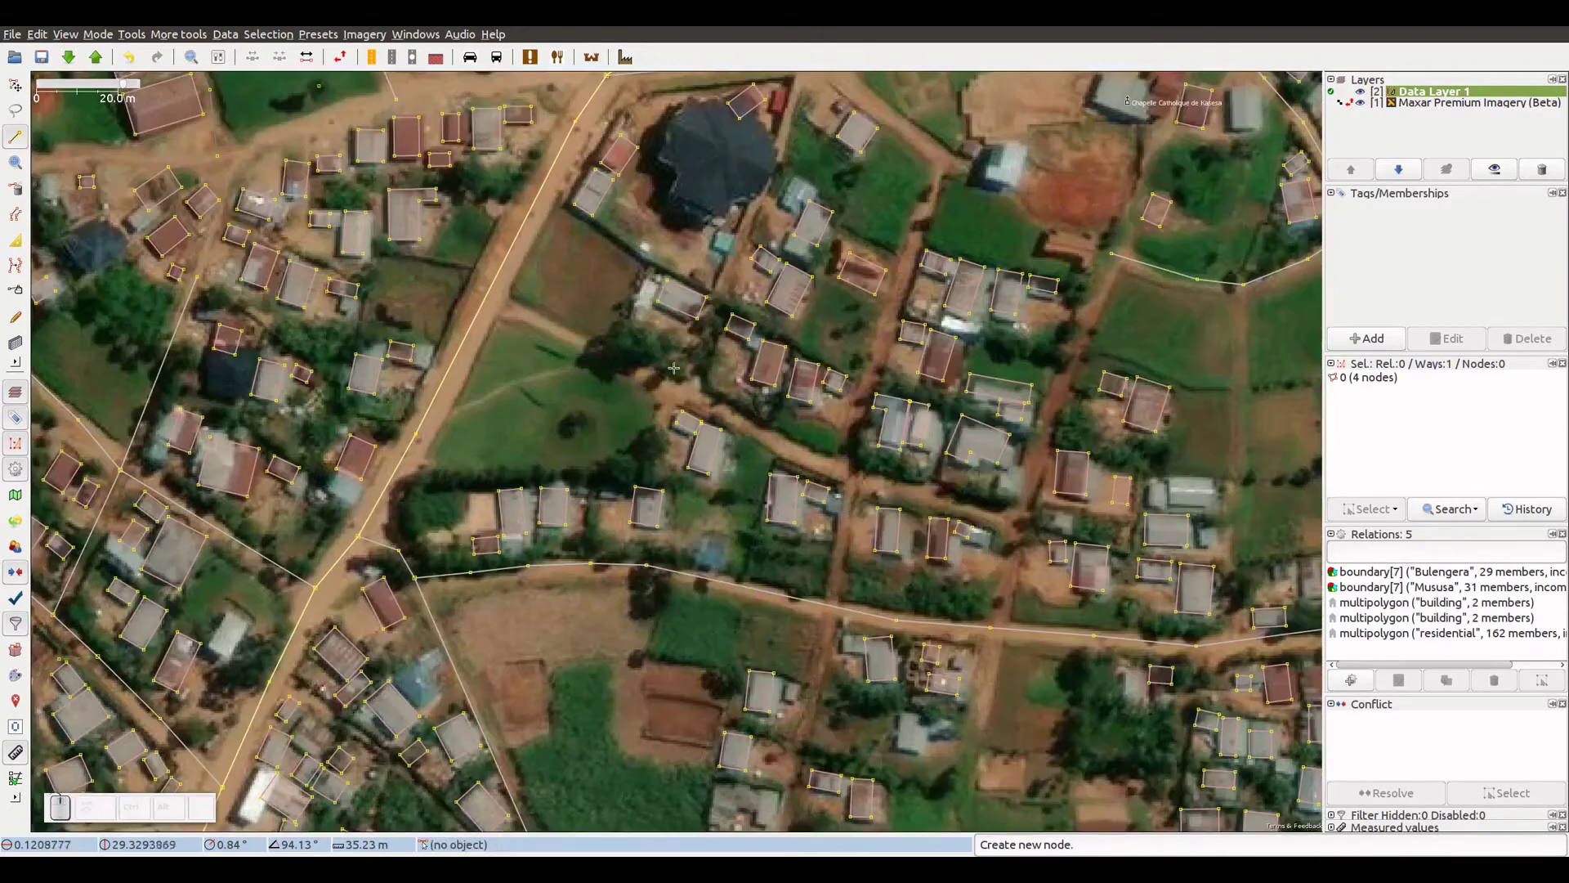
drag(685, 367, 609, 406)
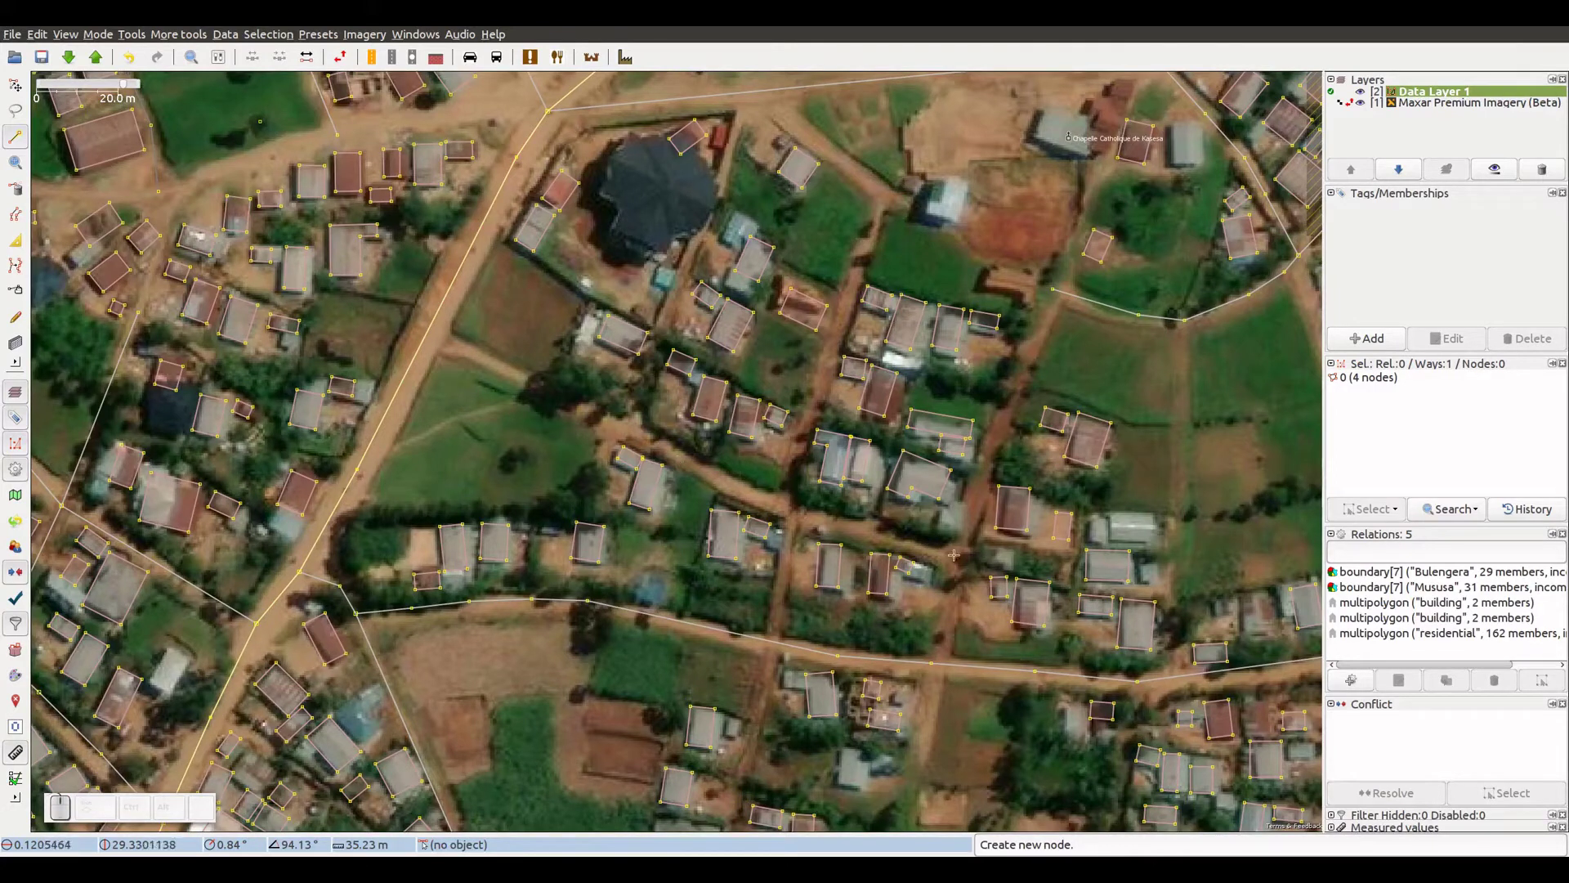
click(428, 330)
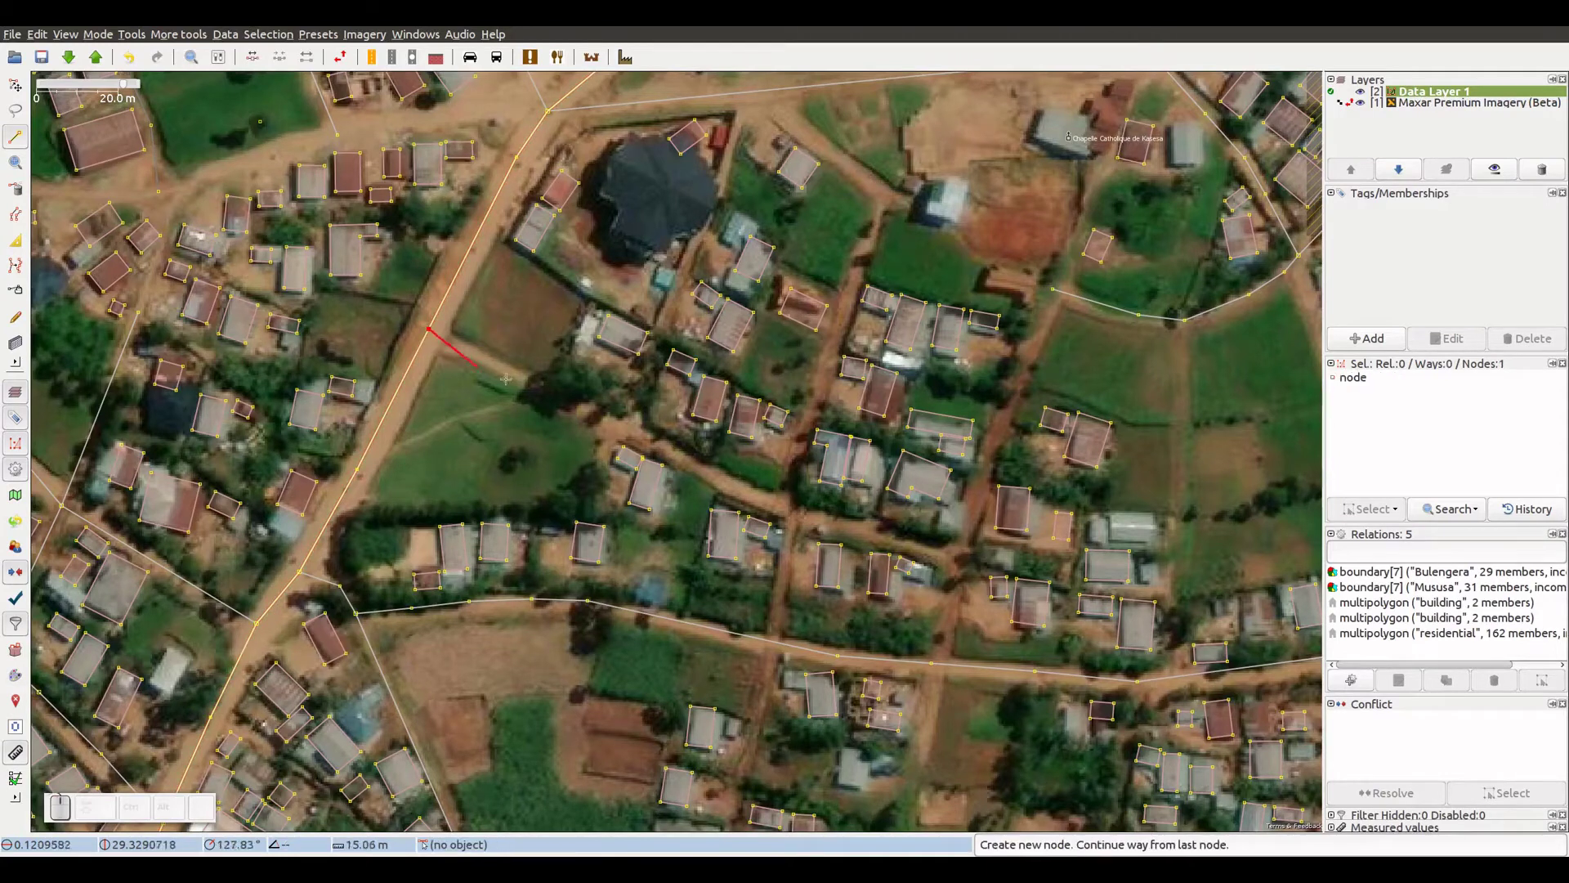
click(728, 486)
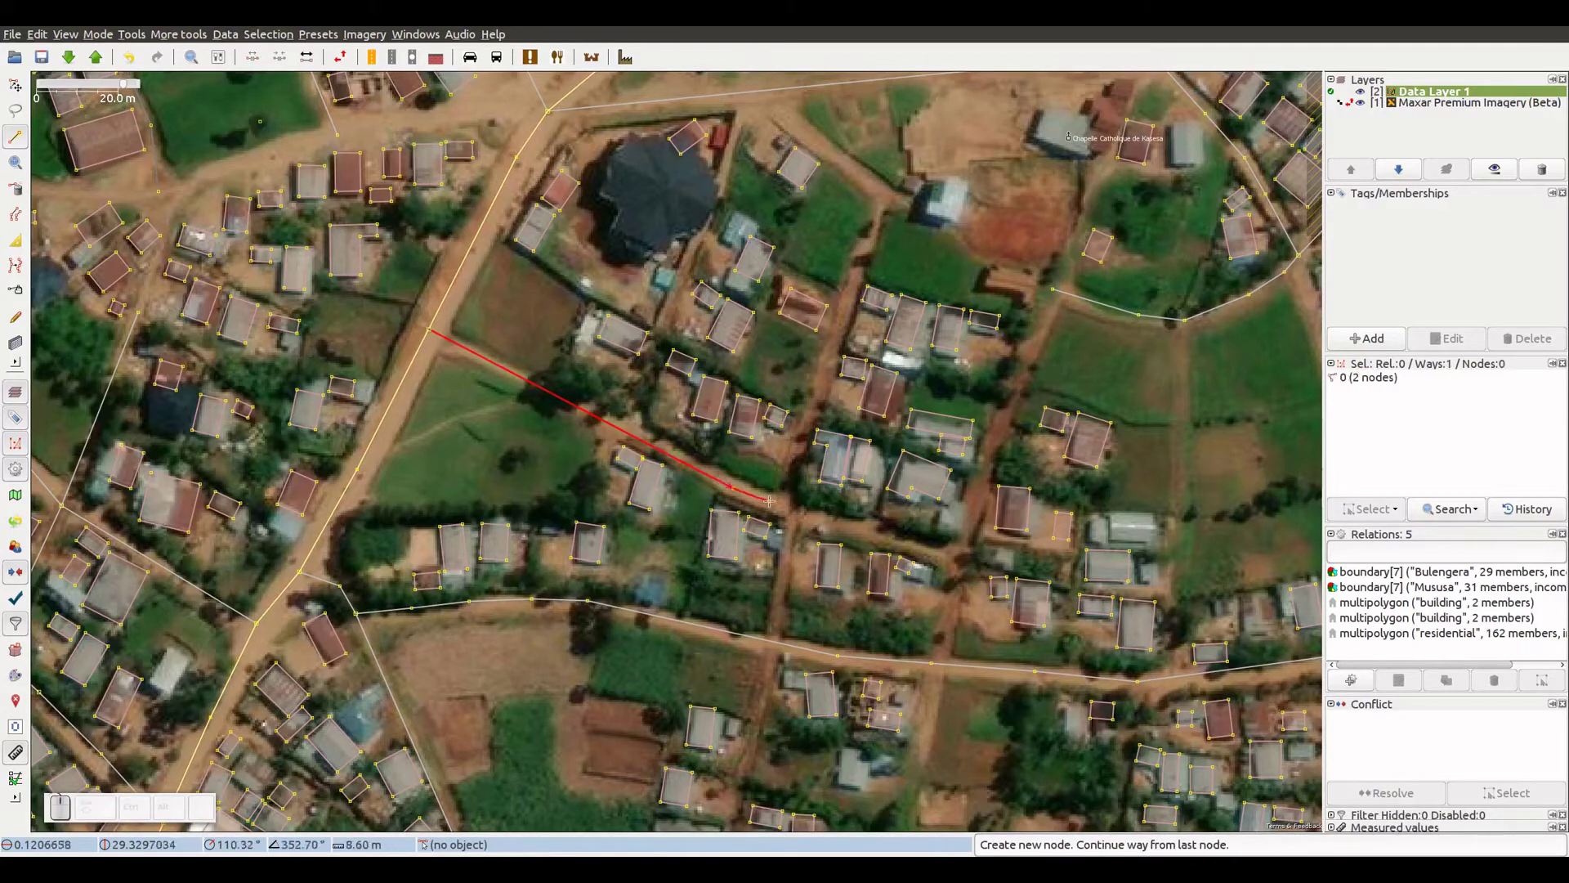
click(780, 505)
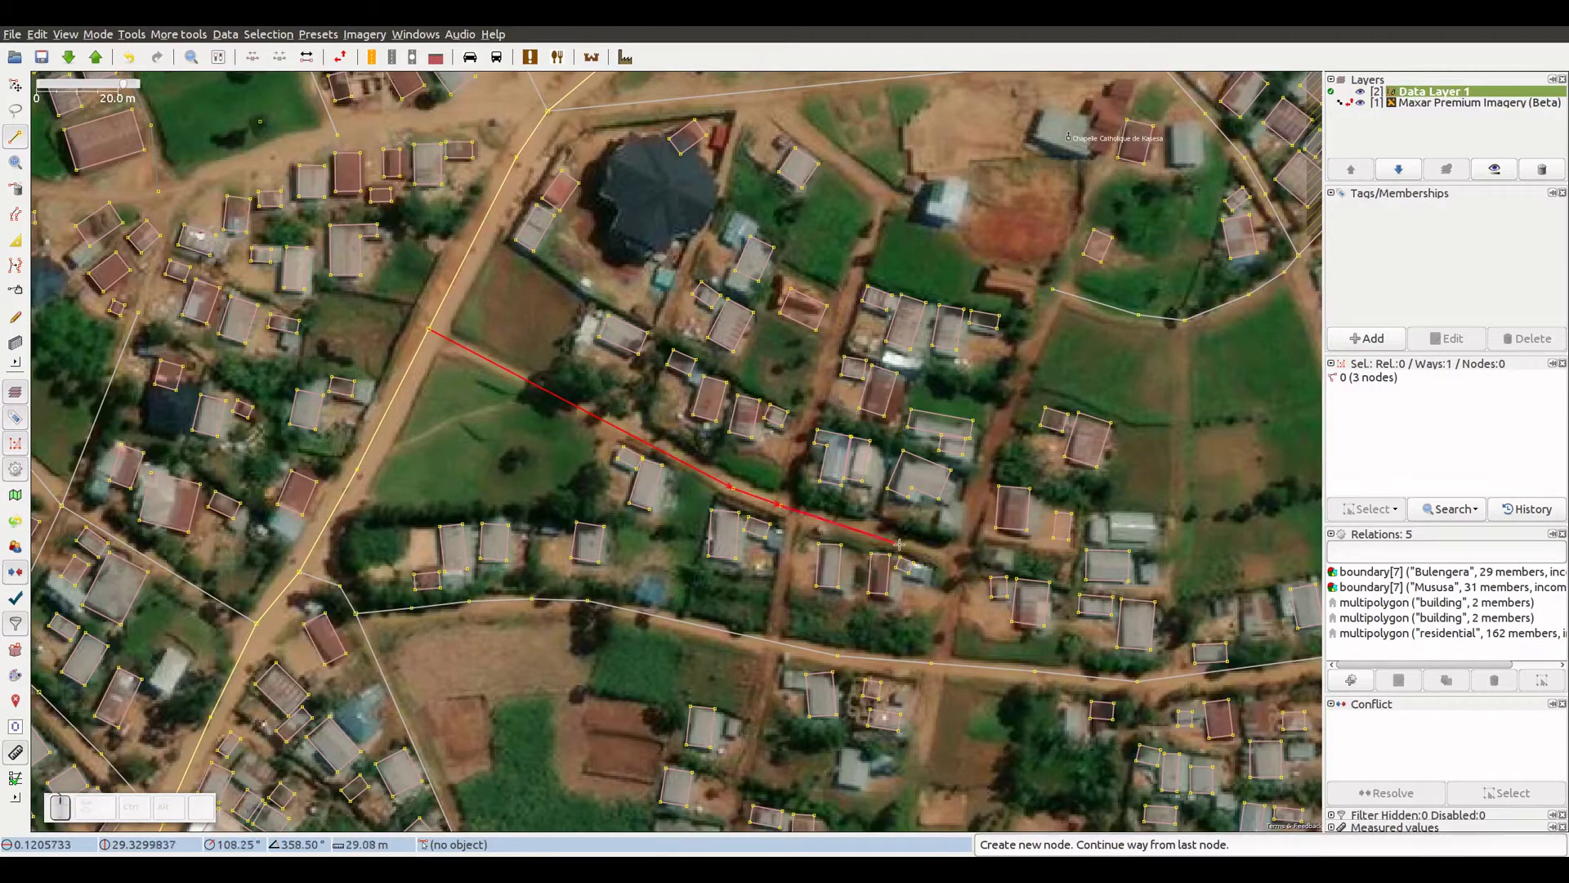
click(961, 559)
click(962, 559)
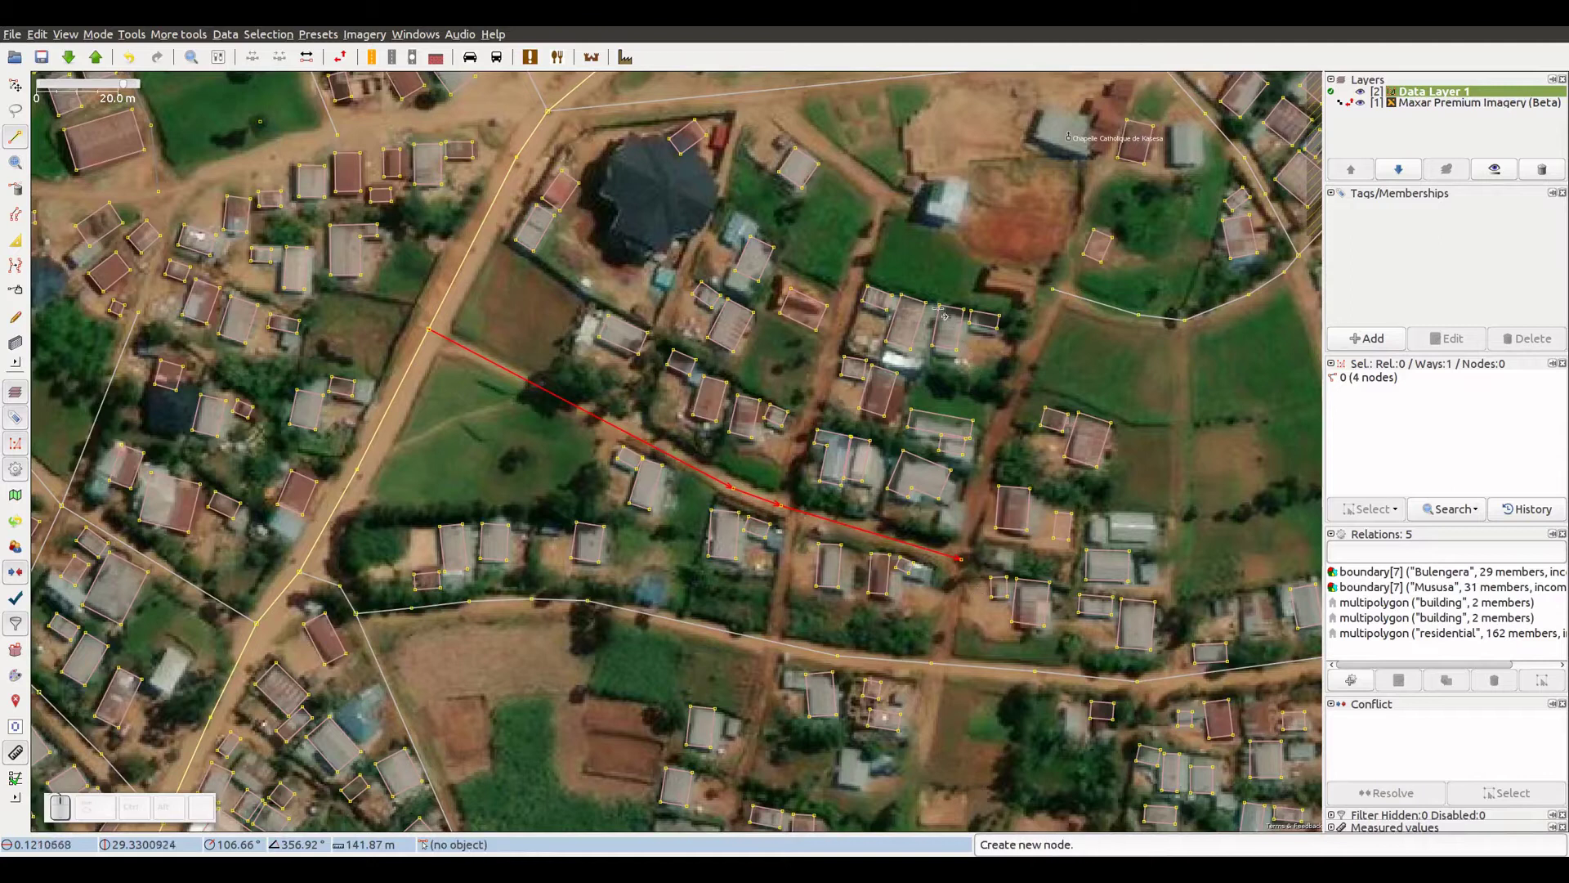
- Draw a three-node way about 43 m long from beside the blue-roofed building northwest to the road west of Chapelle Catholique de Kasesa
drag(908, 264, 847, 439)
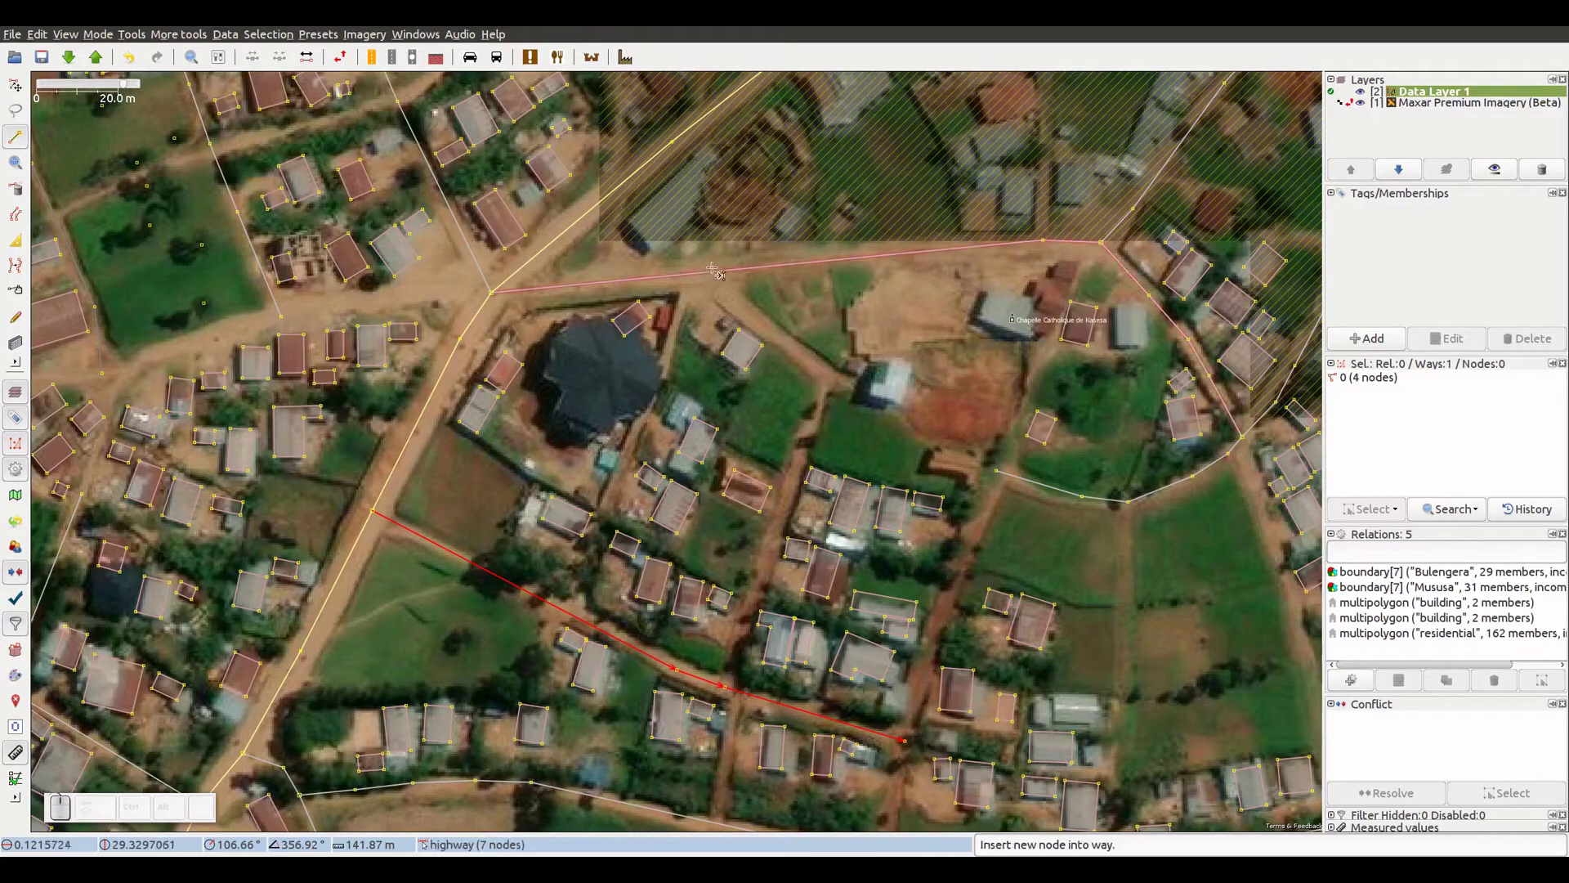
click(850, 385)
click(734, 297)
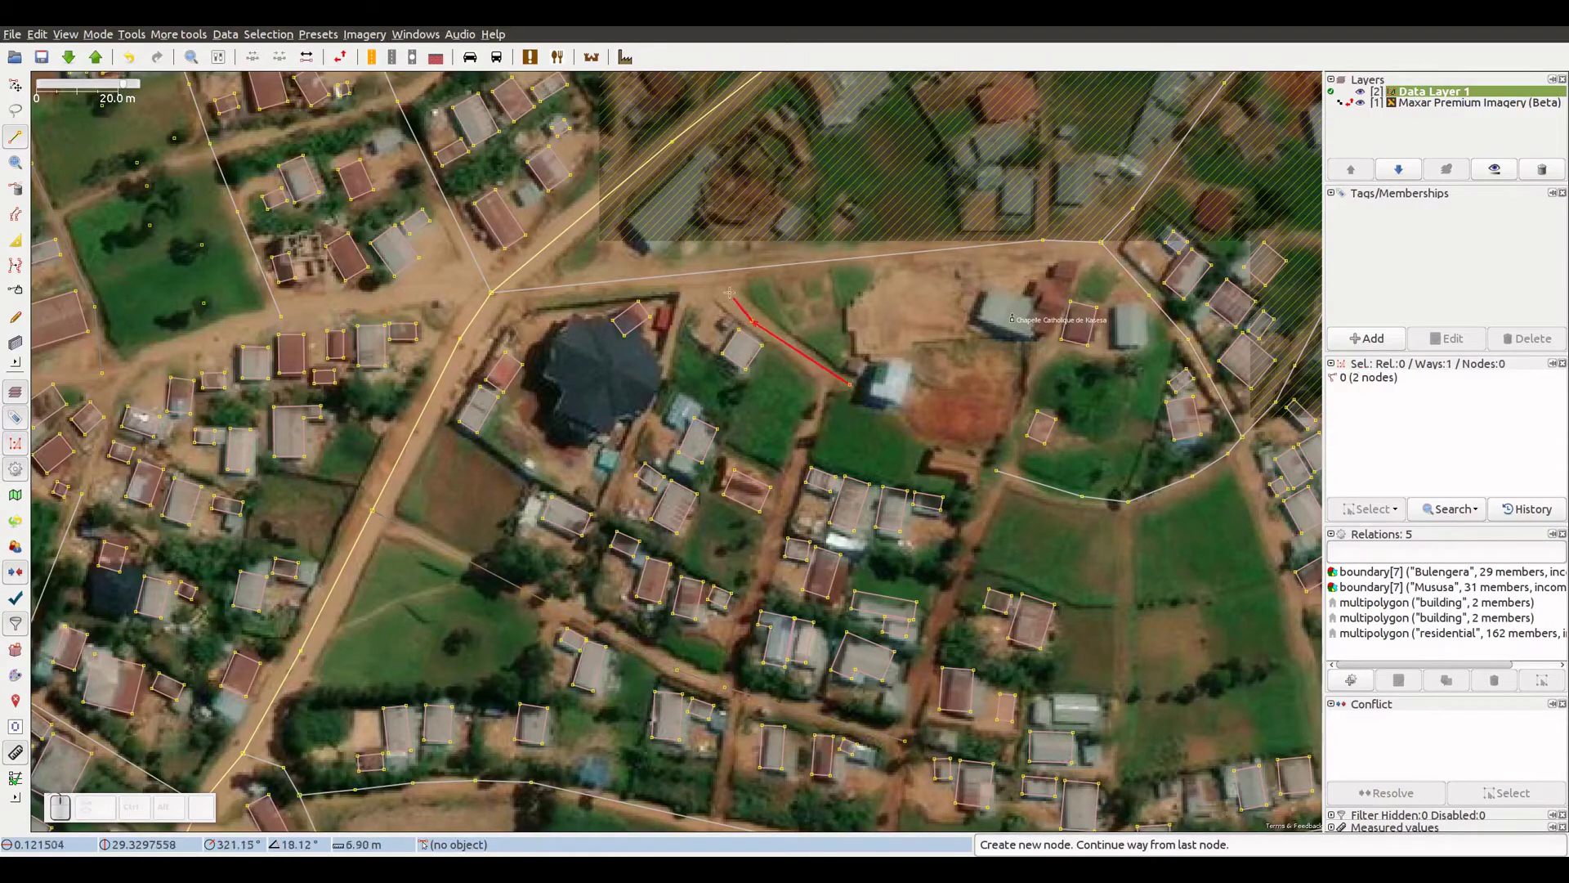
click(718, 271)
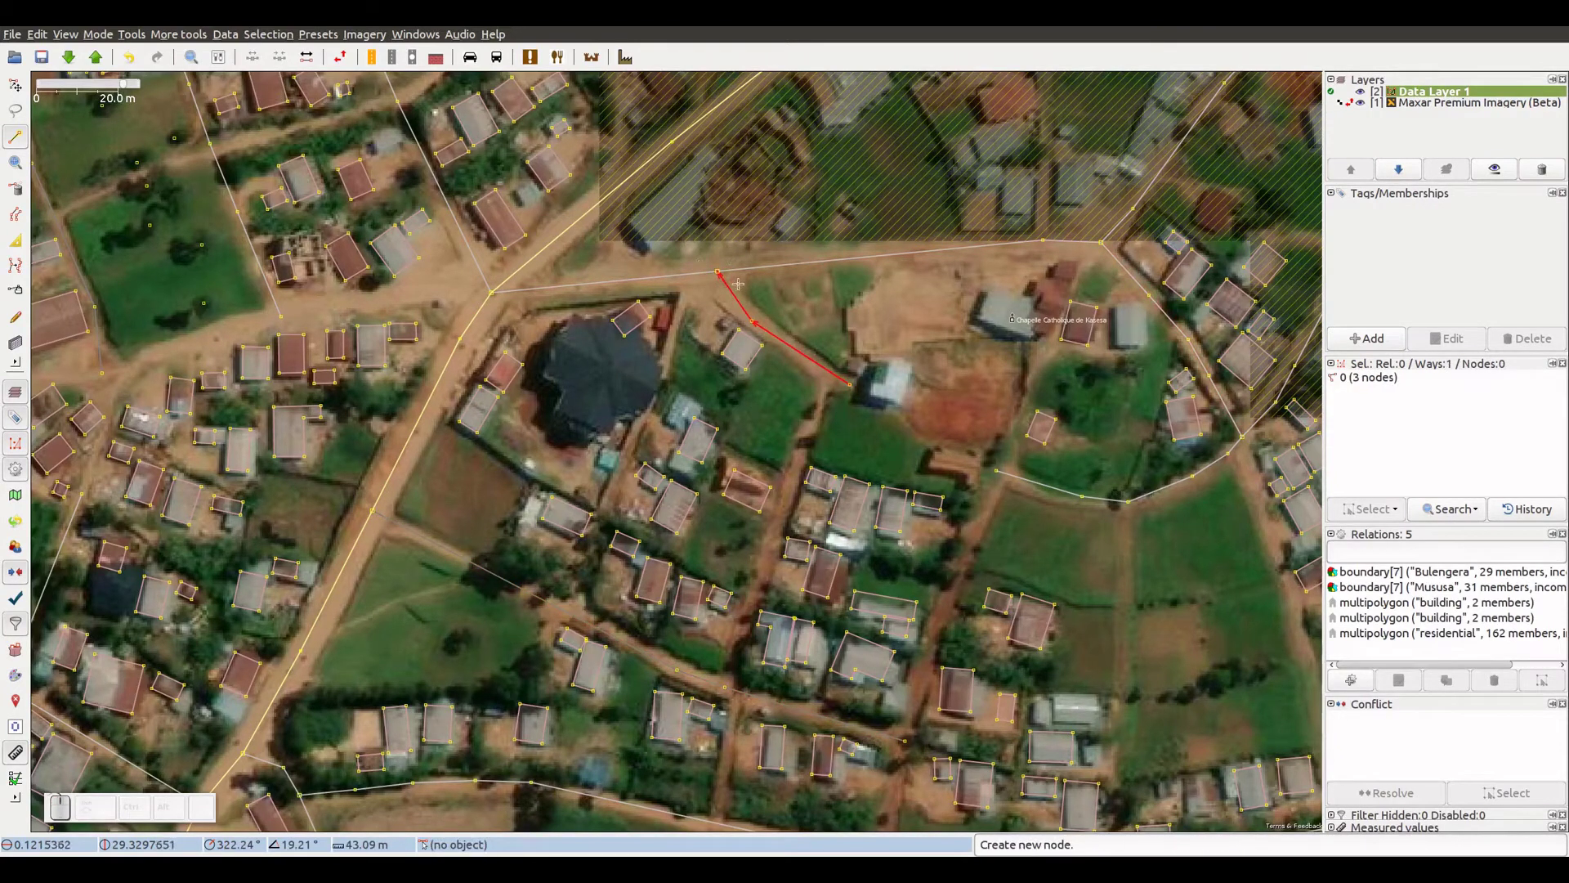
- Draw a straight two-node way about 81 m long up the dirt lane, from the traced southeast lane to just west of the blue-roofed building
drag(640, 517, 503, 314)
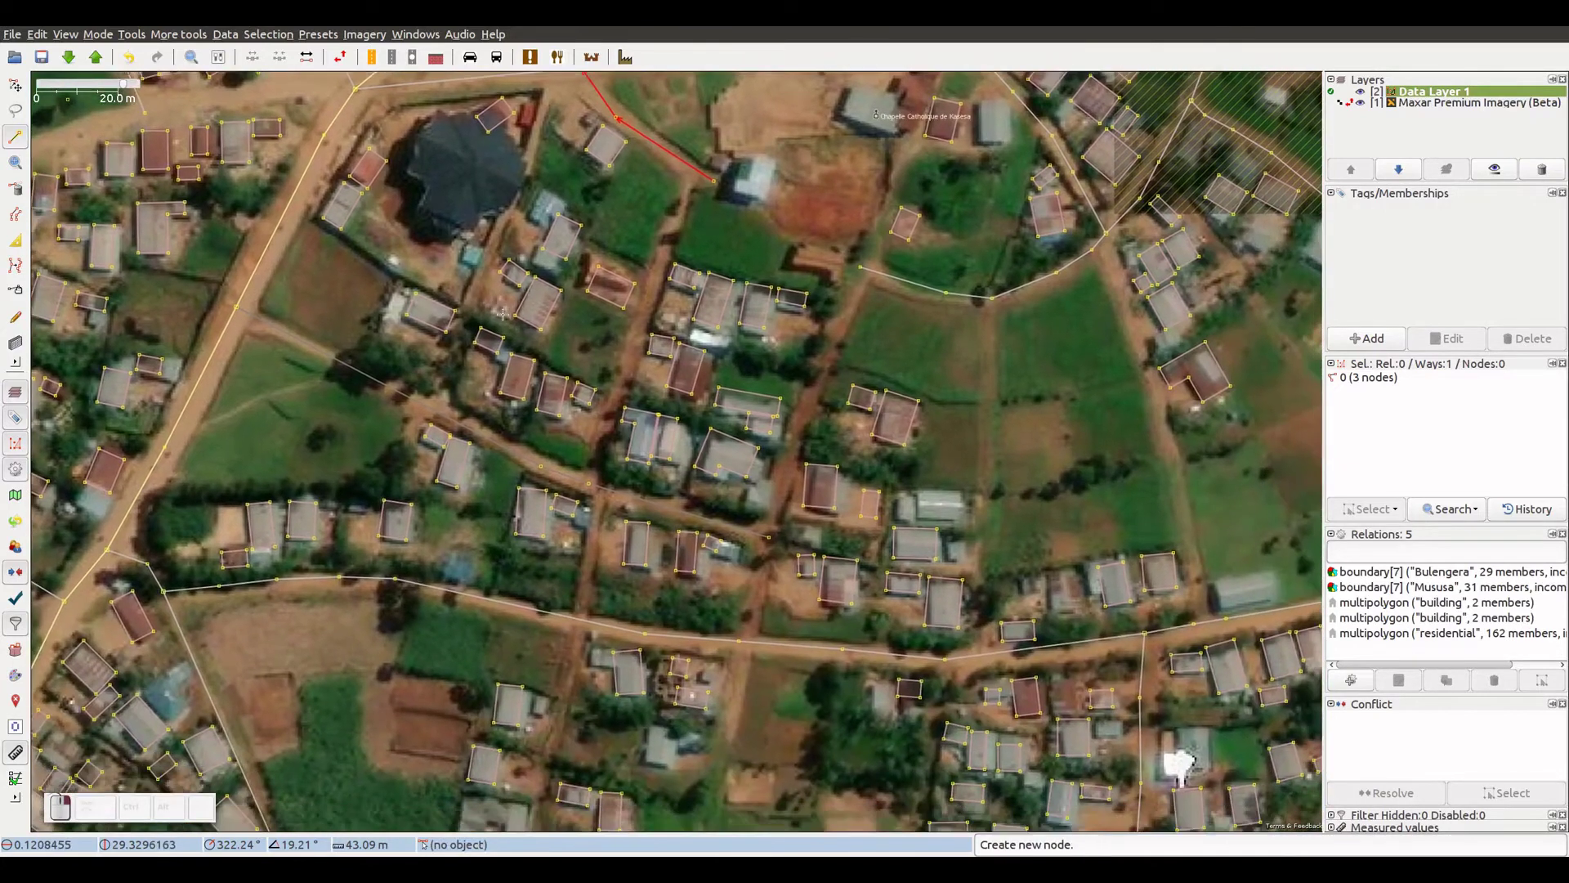
scroll(554, 424, up, 3)
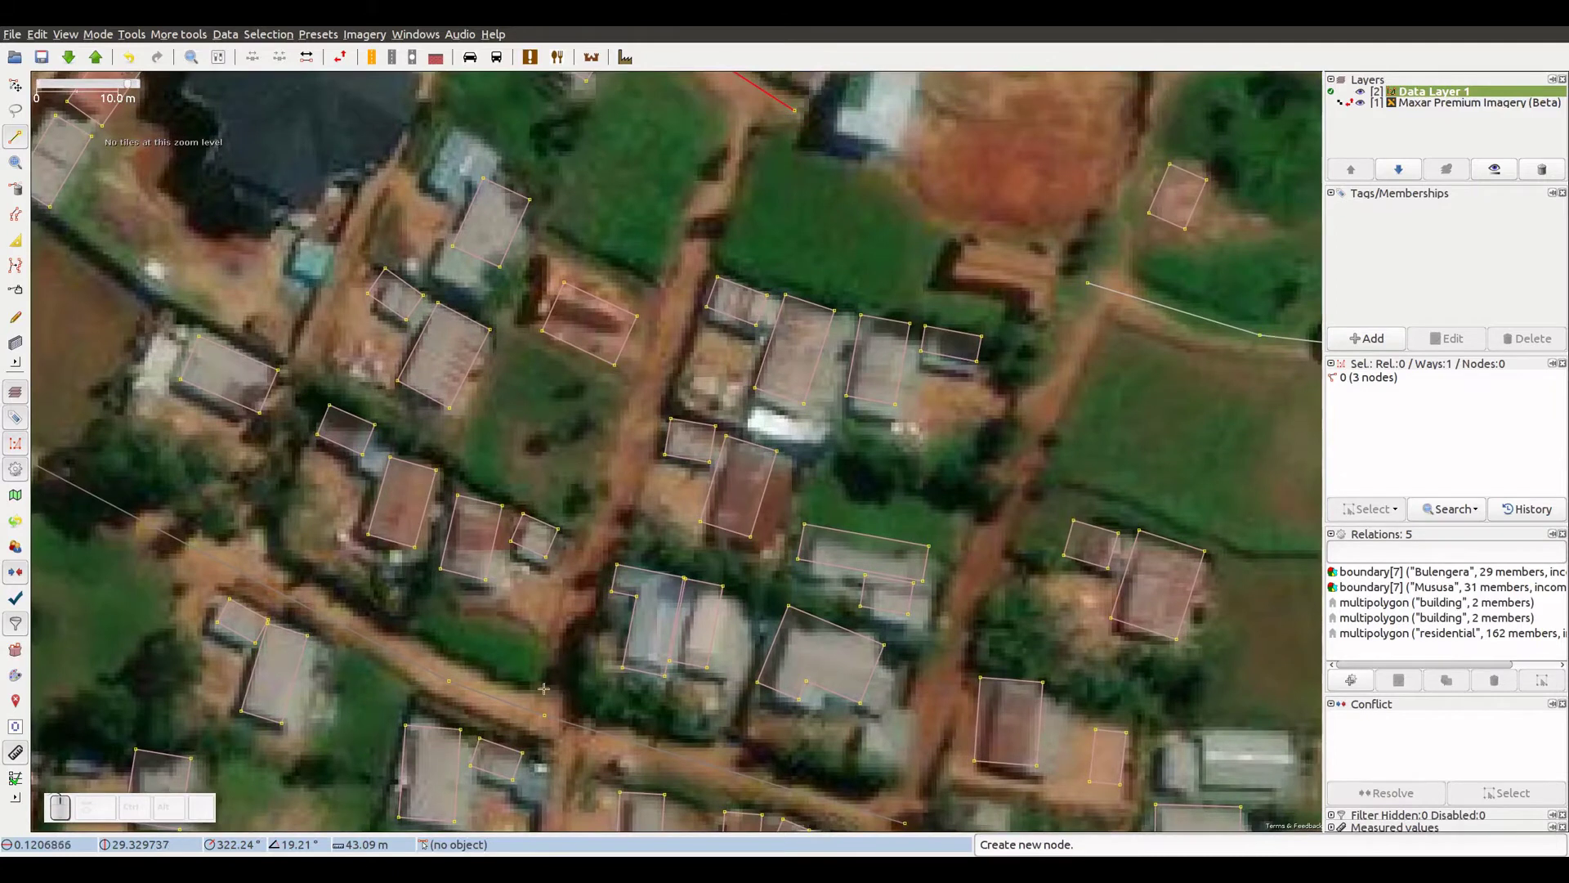
click(545, 715)
click(753, 85)
- Draw a three-node way about 182 m long along the north-south lane from the southern road up to the curved east-west road
scroll(747, 740, down, 6)
scroll(800, 685, up, 2)
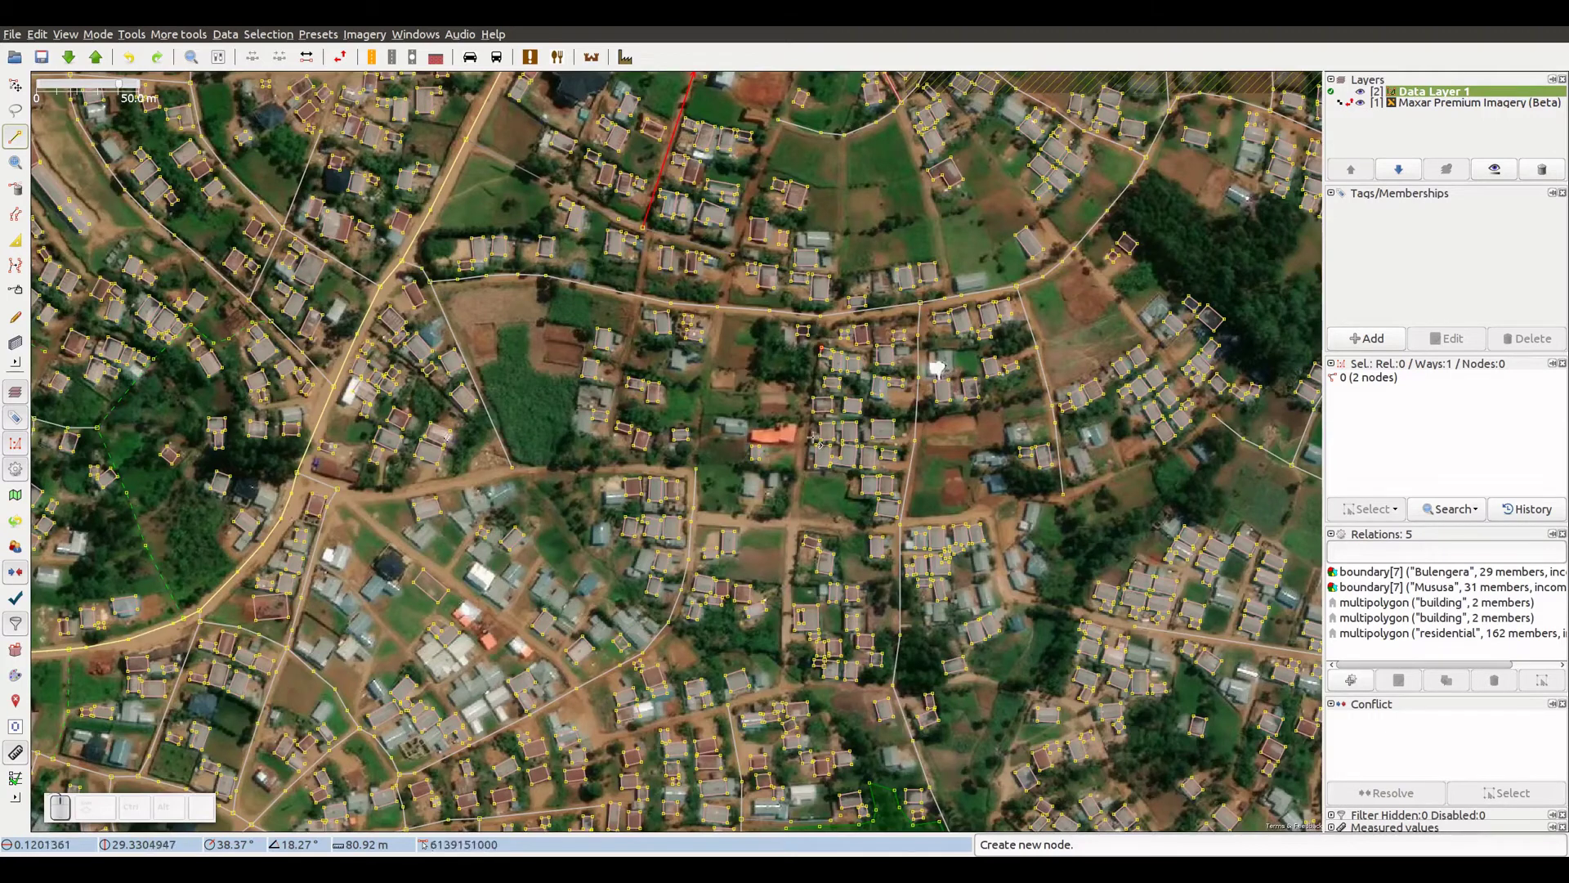
click(782, 687)
click(821, 325)
click(821, 321)
click(820, 320)
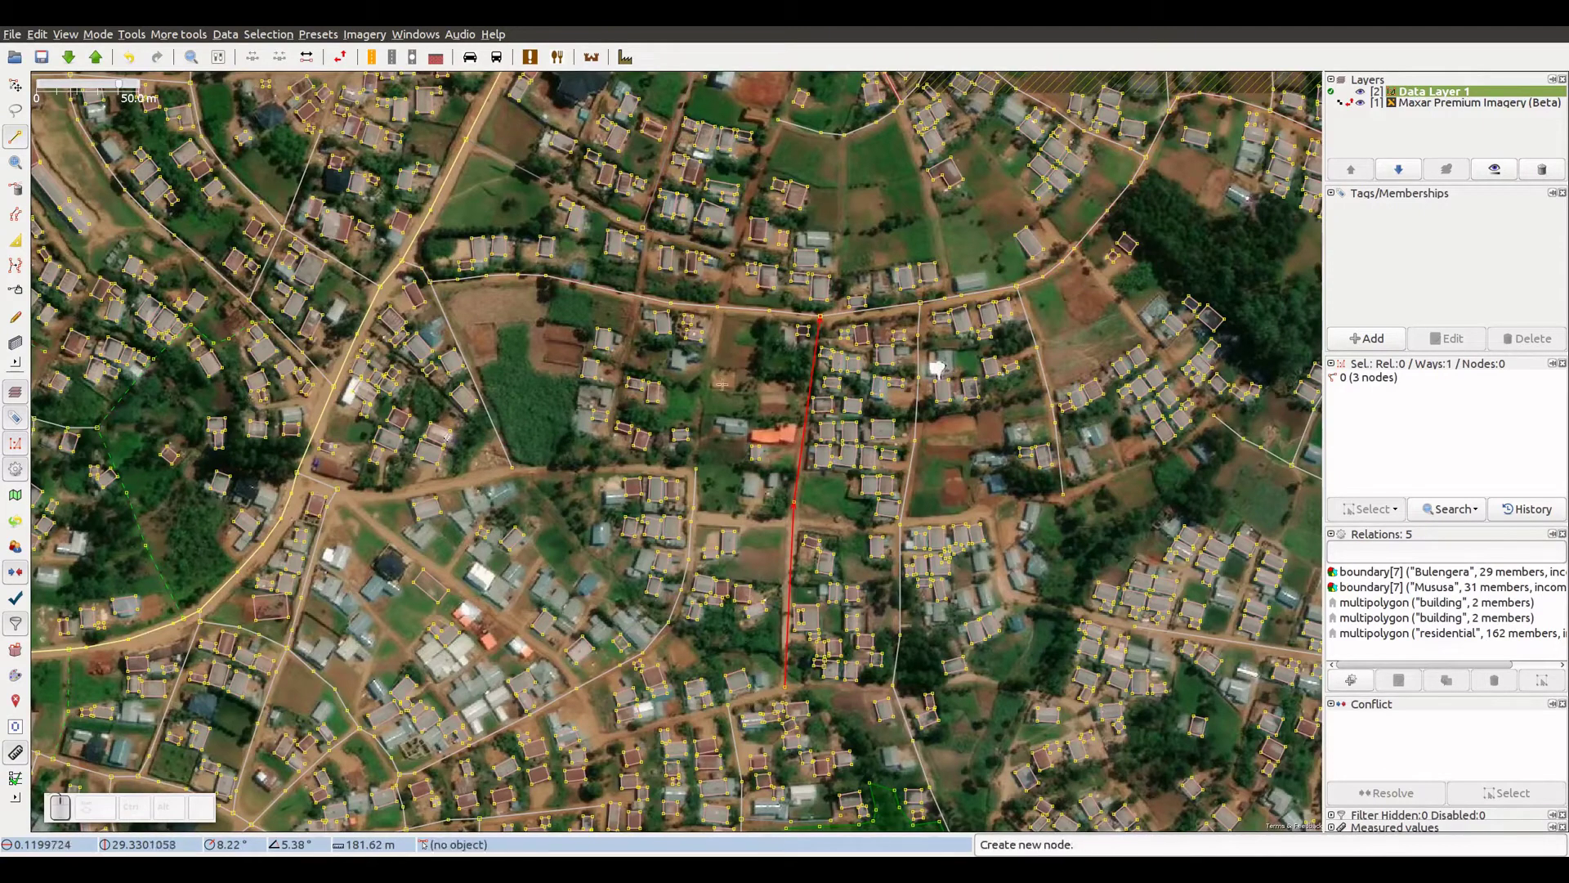
- Draw a six-node way about 216 m long up the north-south lane, from the main road's bend to the diagonal road in the north
key(ctrl+Left)
key(ctrl+Left)
key(ctrl+Left)
key(ctrl+Left)
key(ctrl+Left)
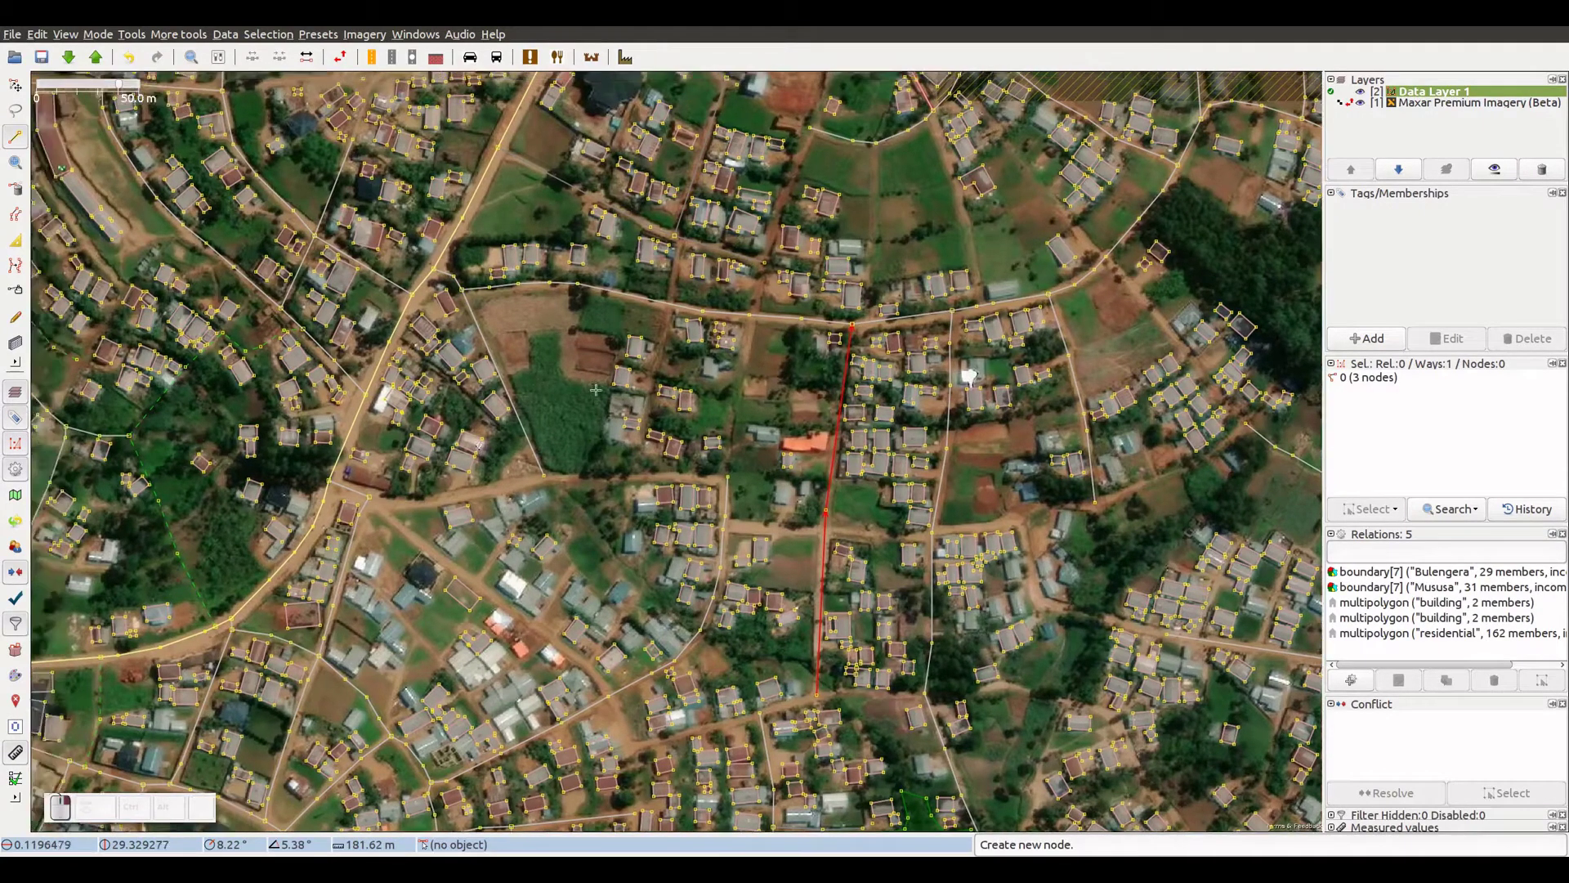
key(ctrl+Left)
key(ctrl+Left)
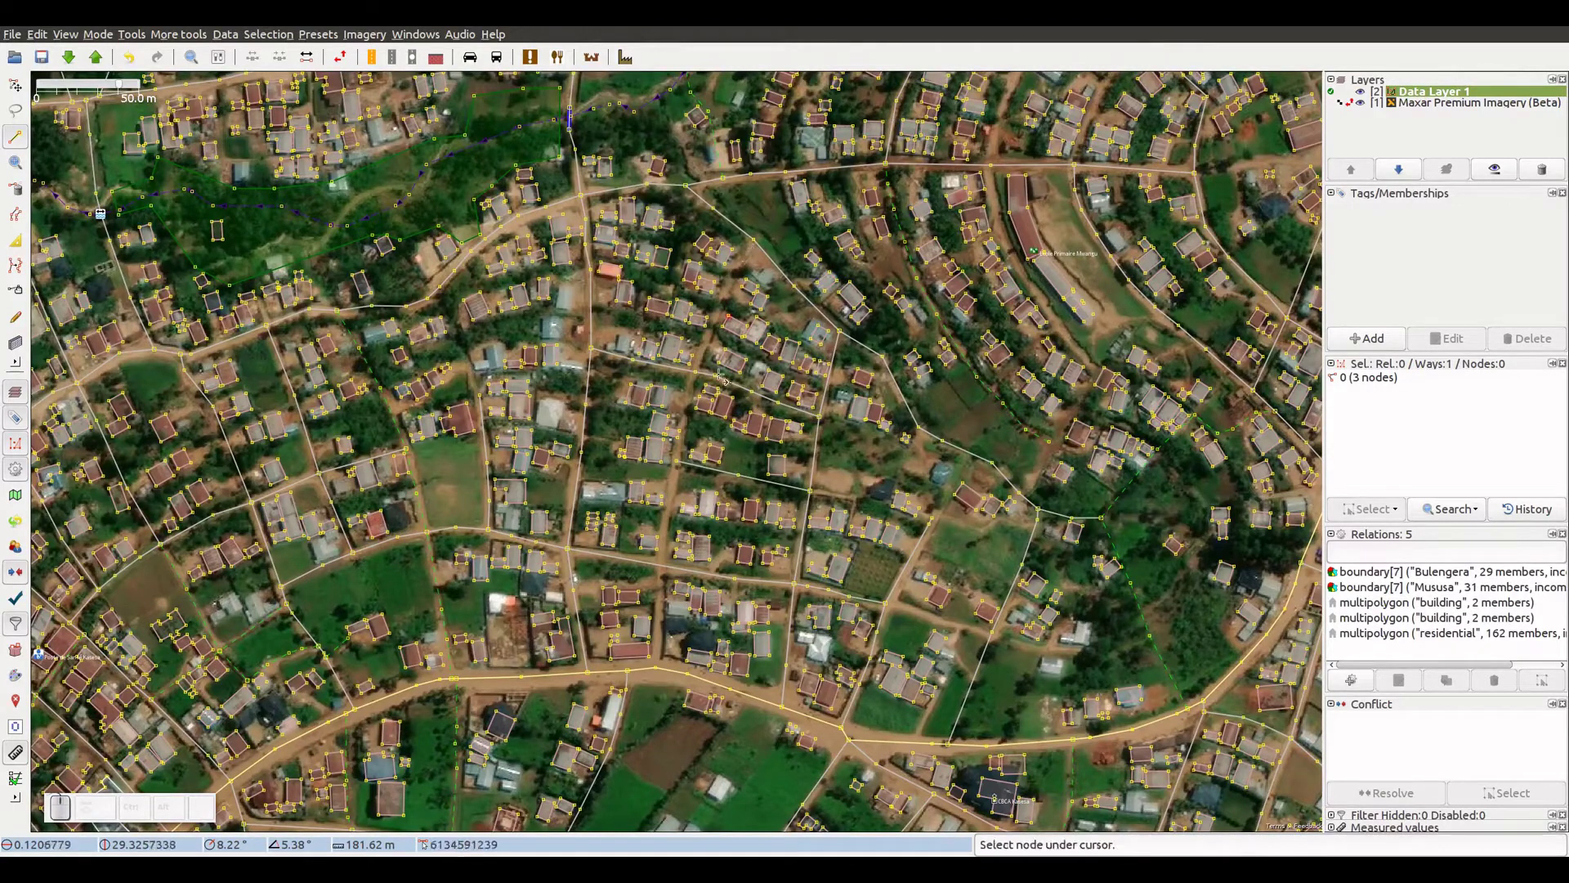
scroll(654, 690, up, 3)
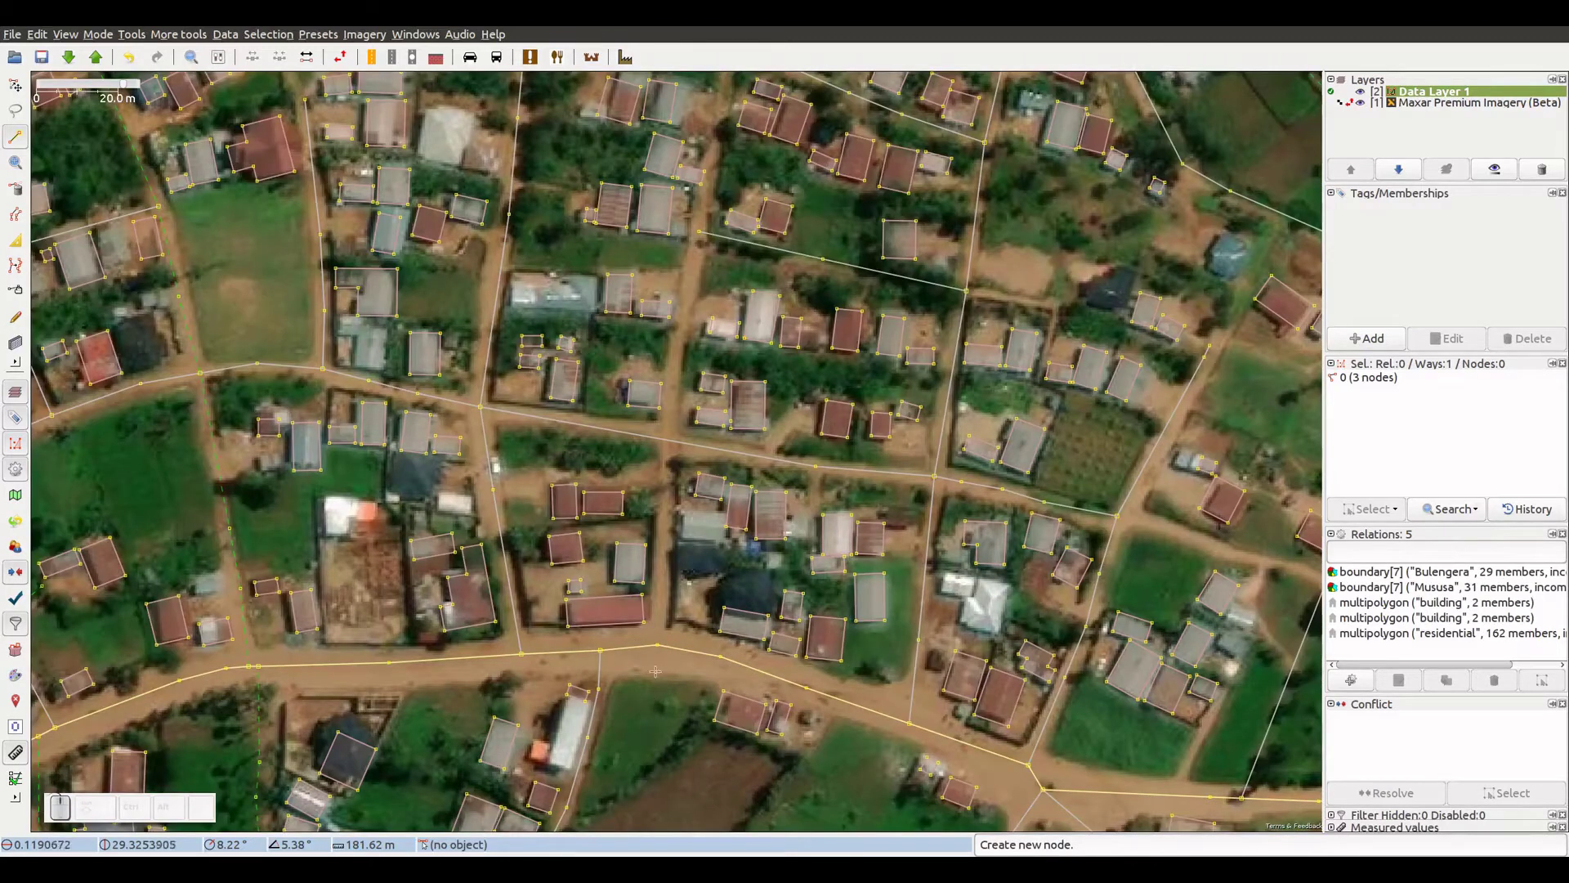
click(658, 645)
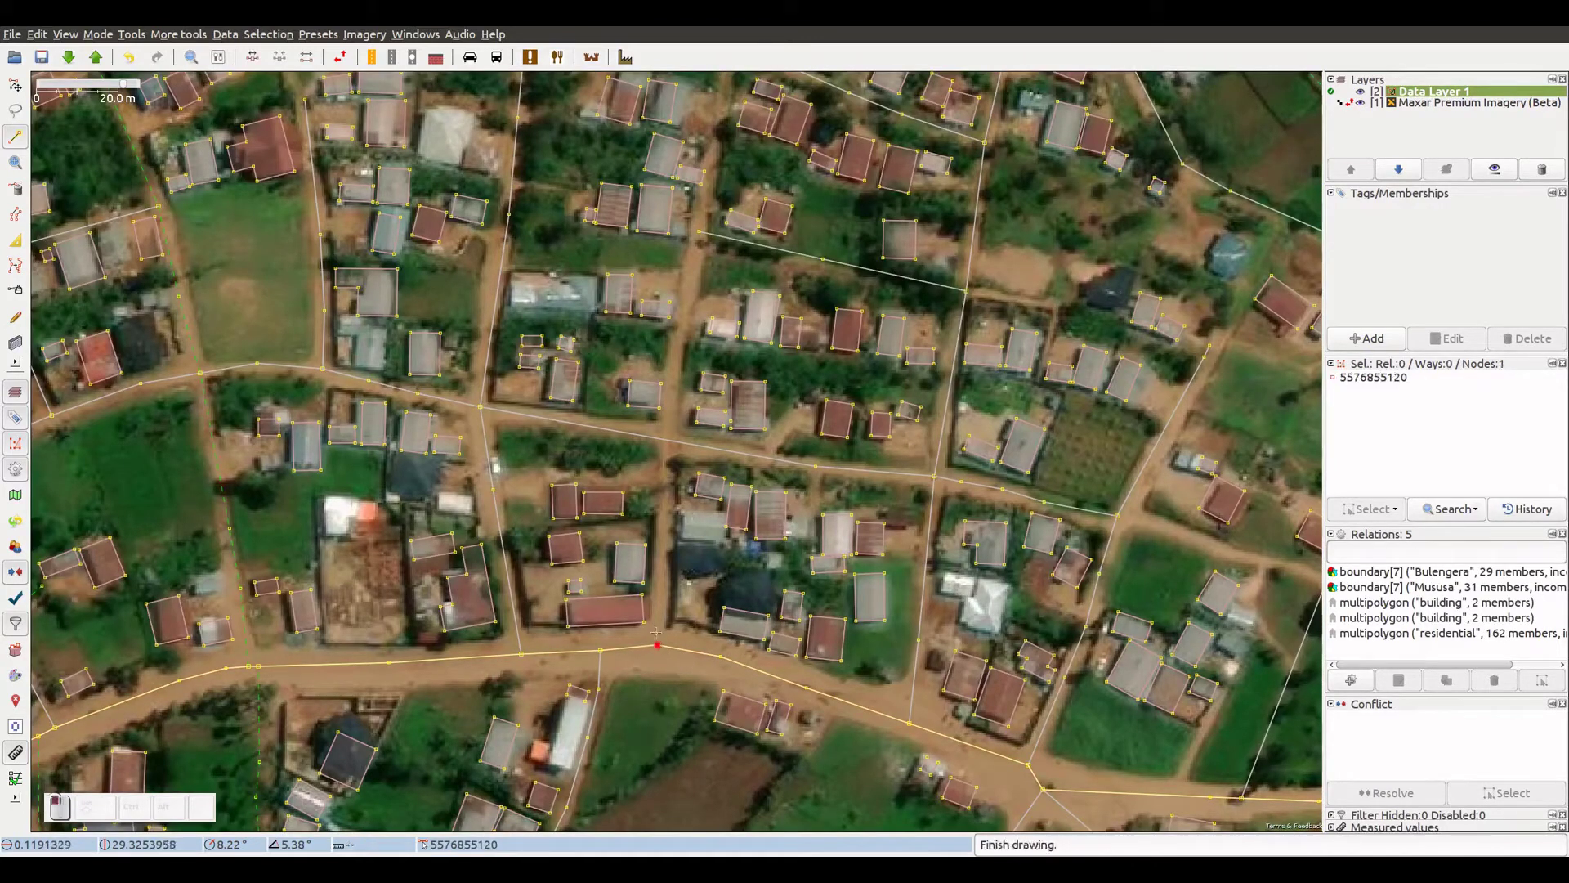
click(670, 442)
drag(689, 323, 654, 600)
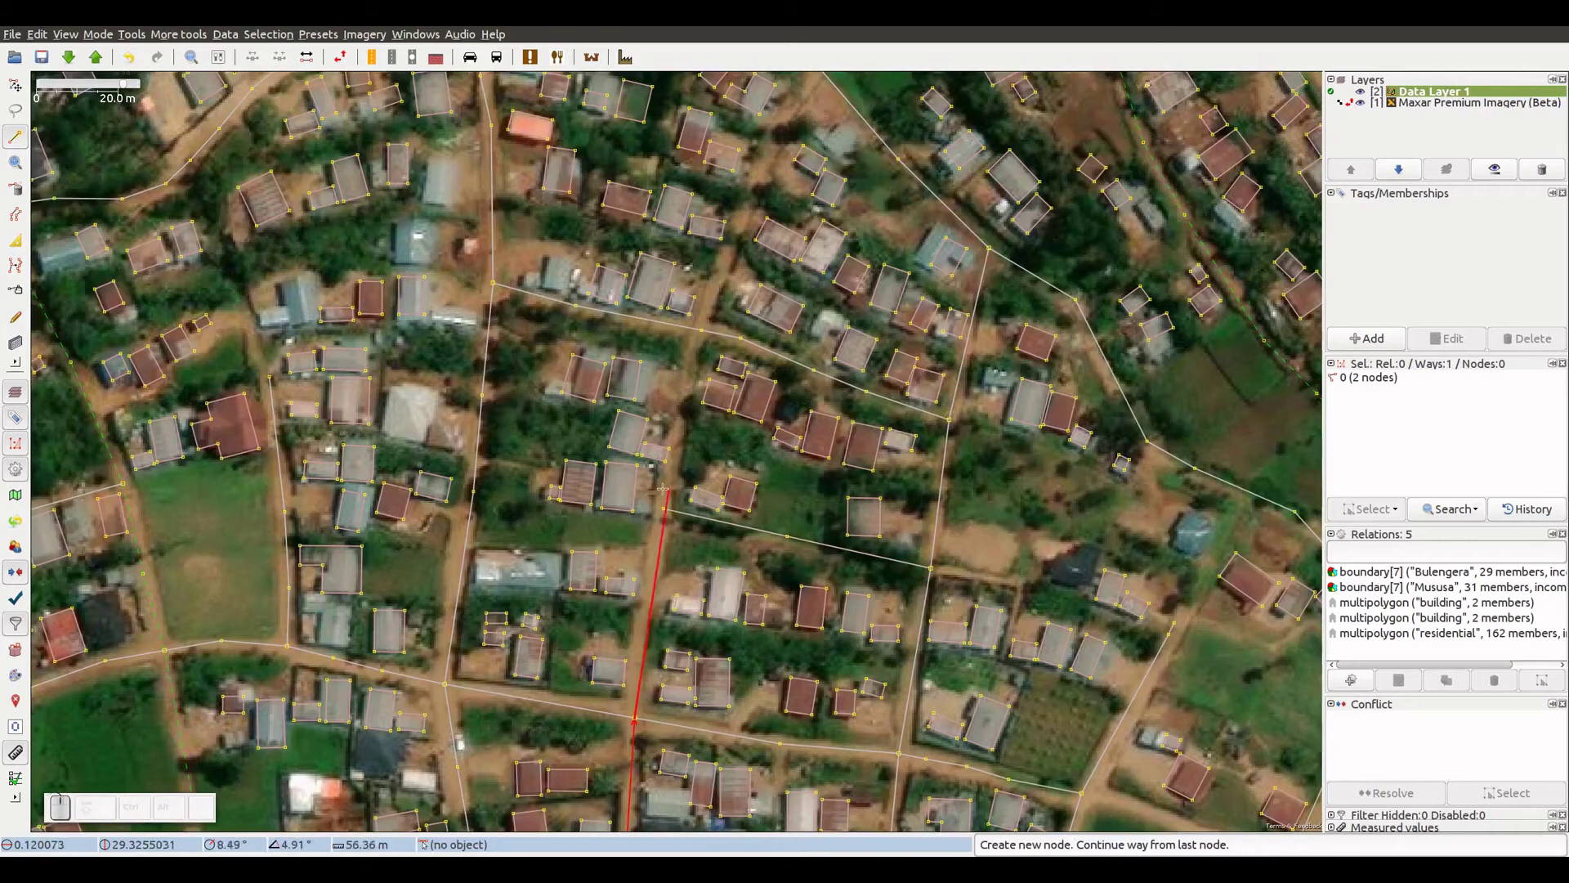
click(661, 516)
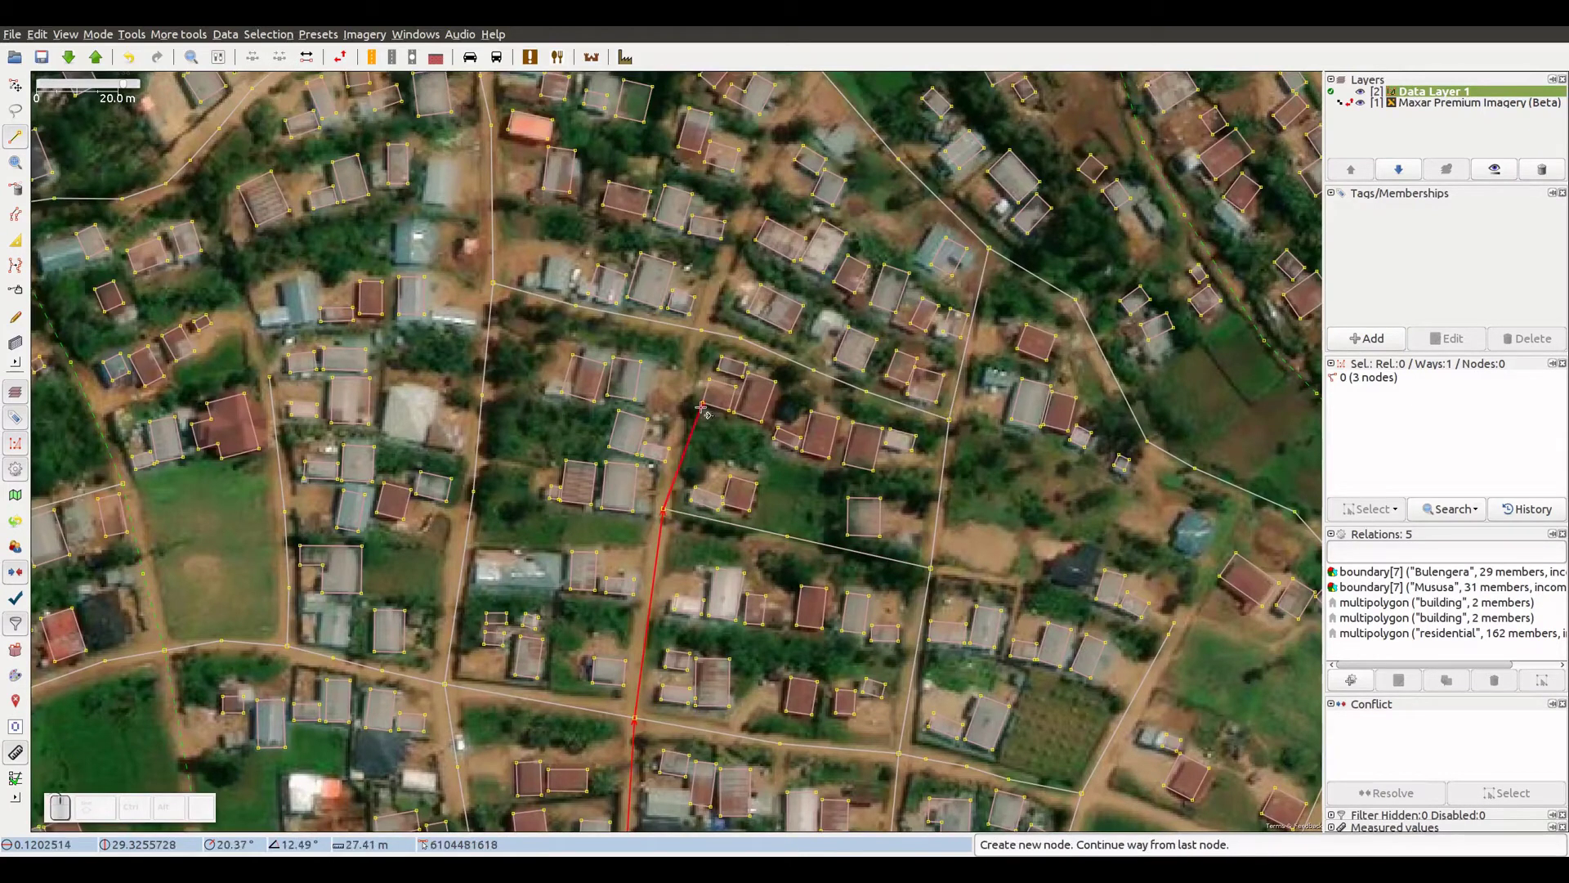
drag(661, 516, 587, 654)
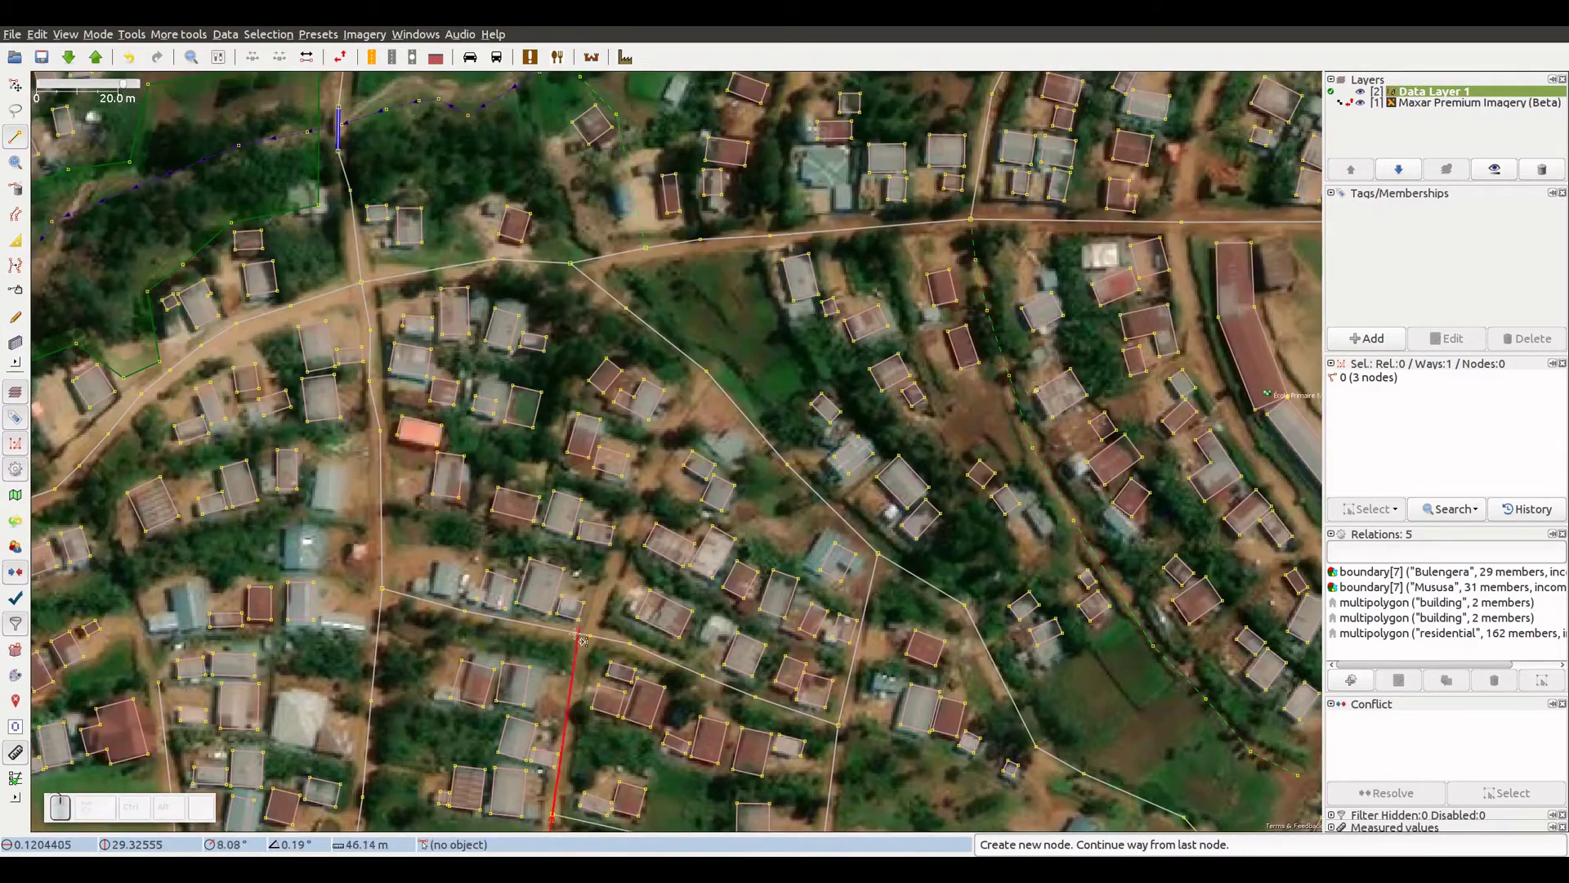
click(654, 463)
click(705, 374)
click(704, 374)
drag(676, 455, 692, 247)
scroll(692, 247, down, 2)
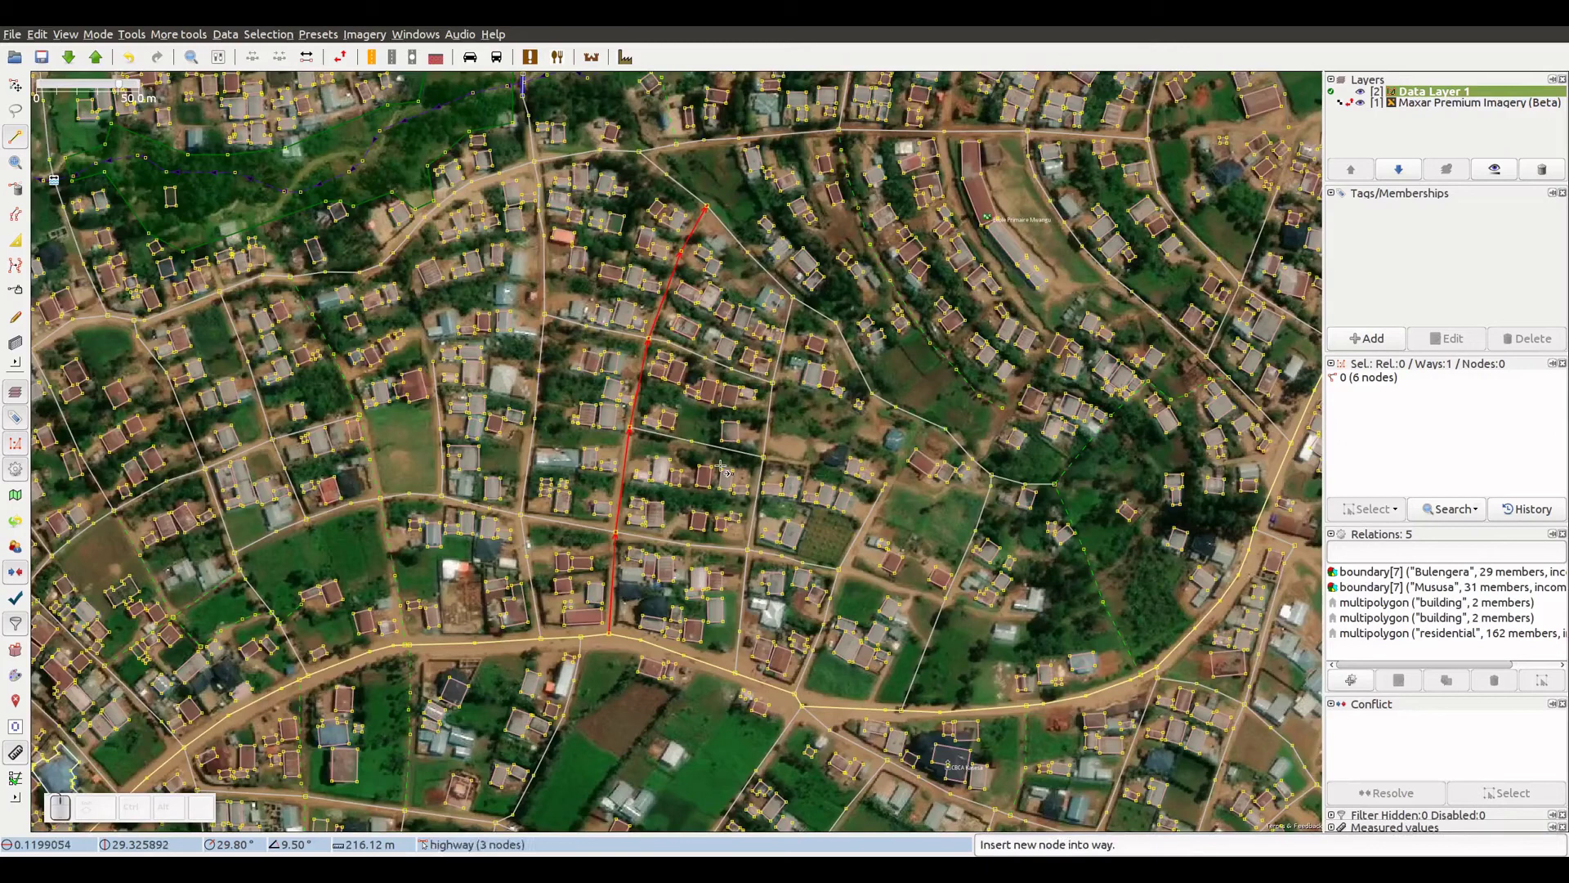
- Extend the existing unpaved residential road from its western end northwest and around the bend, following the dirt track
key(ctrl+Right)
key(ctrl+Right)
key(ctrl+Down)
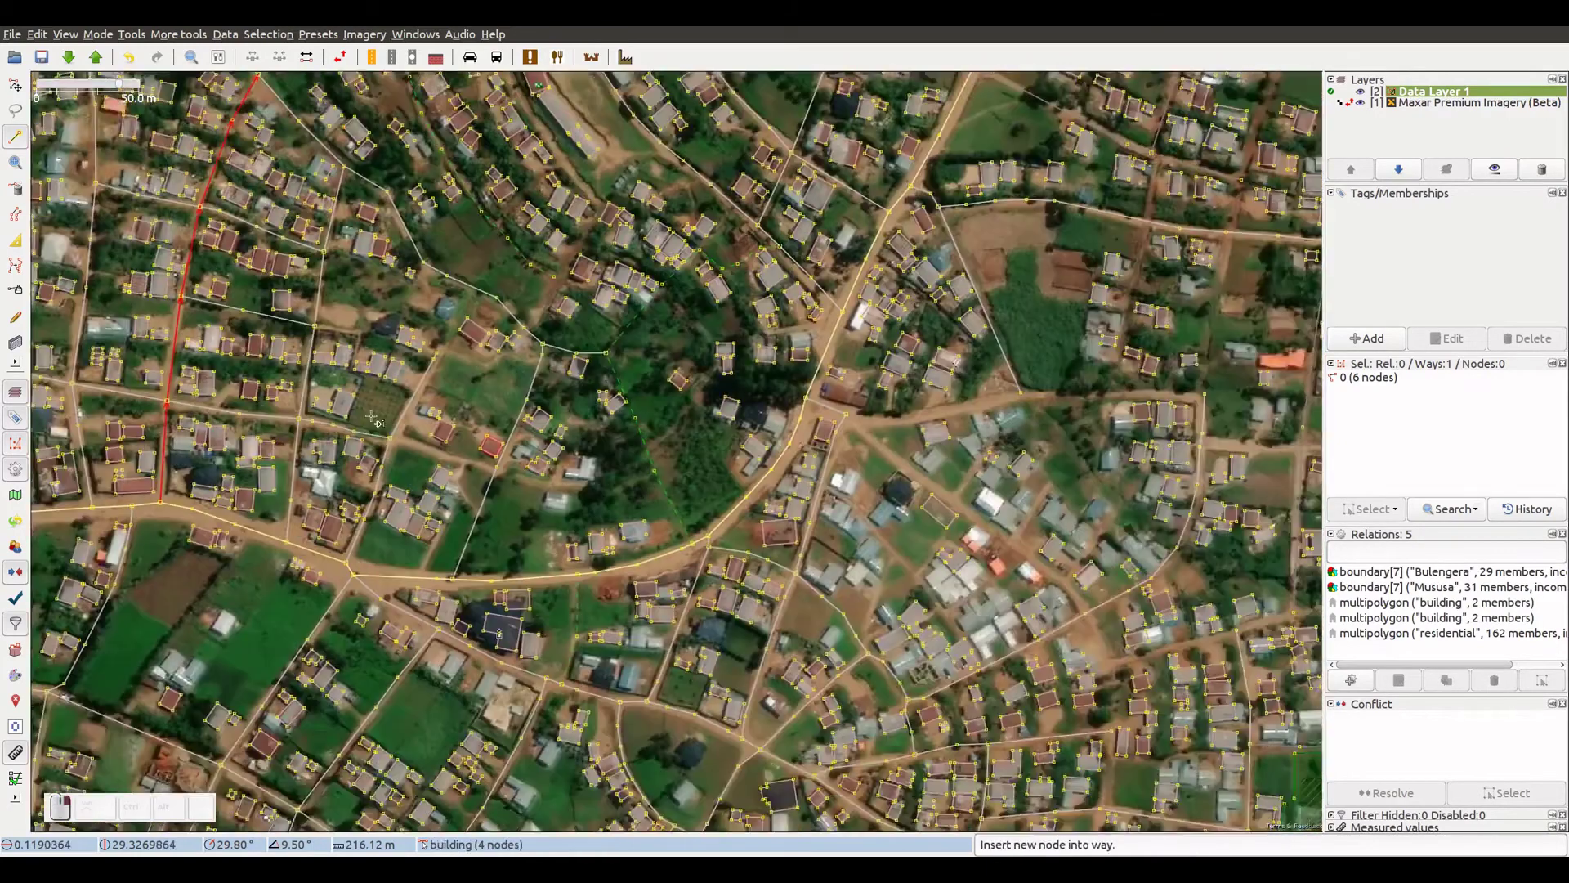
key(ctrl+Right)
key(ctrl+Right)
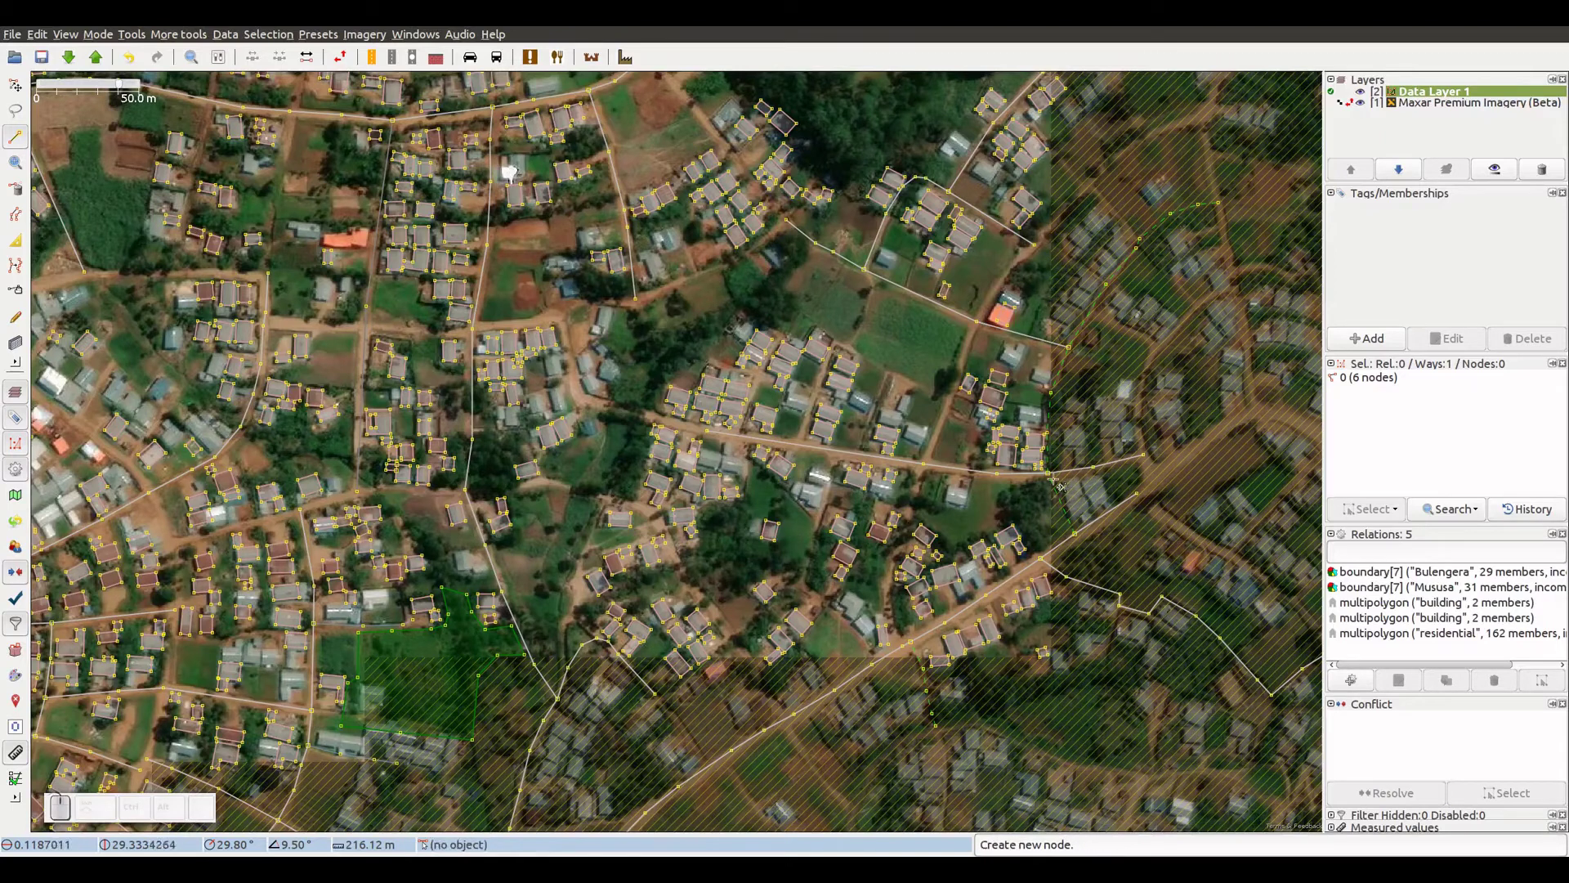
click(710, 436)
scroll(758, 516, up, 4)
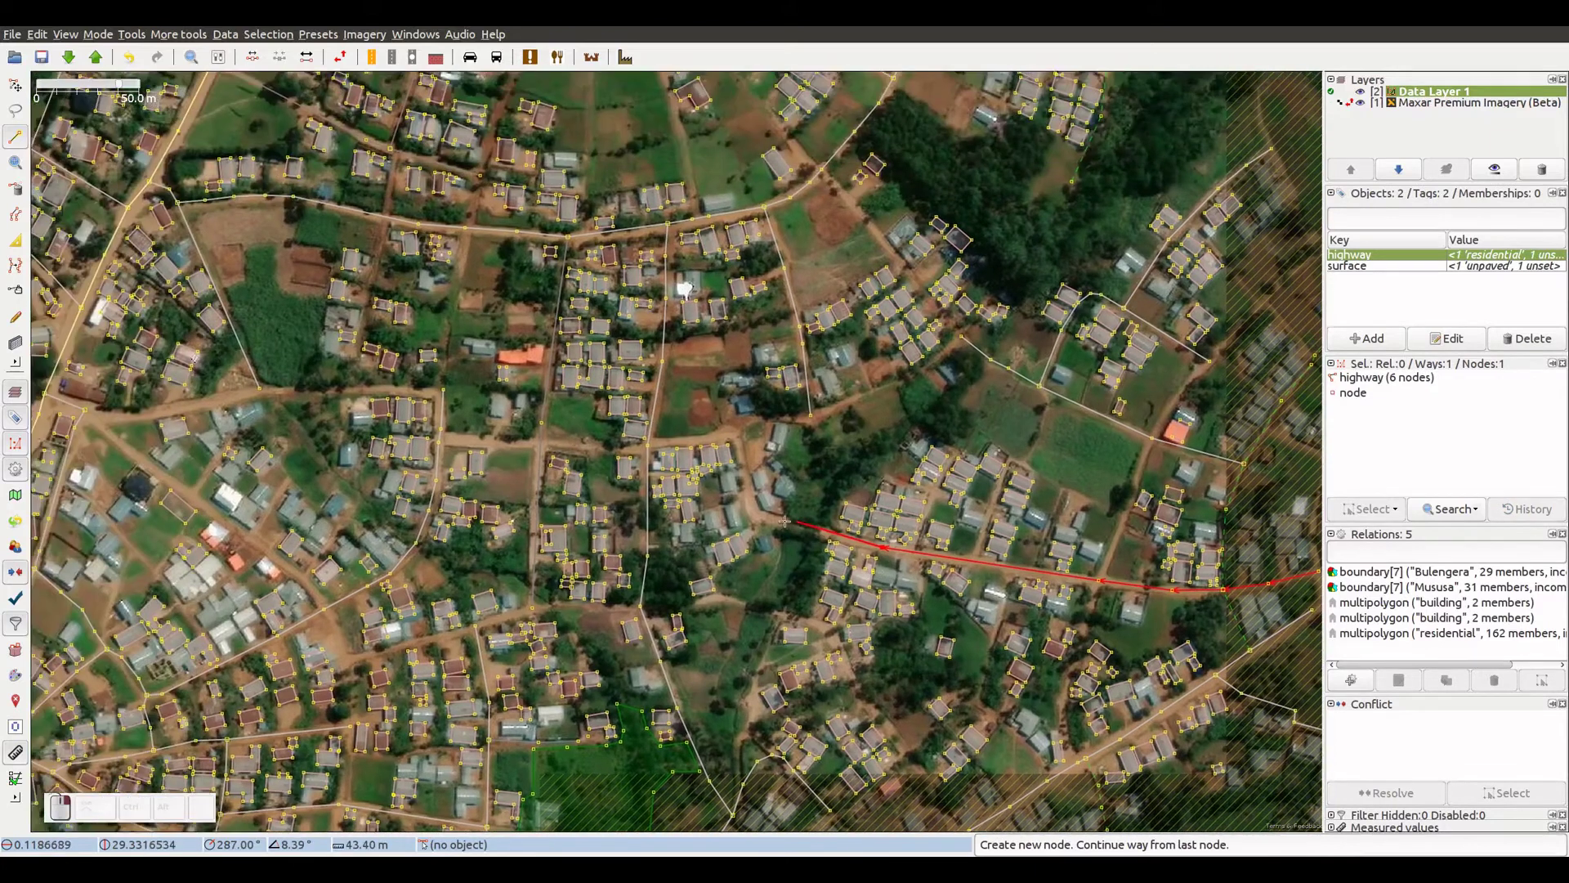
click(711, 365)
click(706, 354)
click(701, 350)
click(688, 349)
click(624, 365)
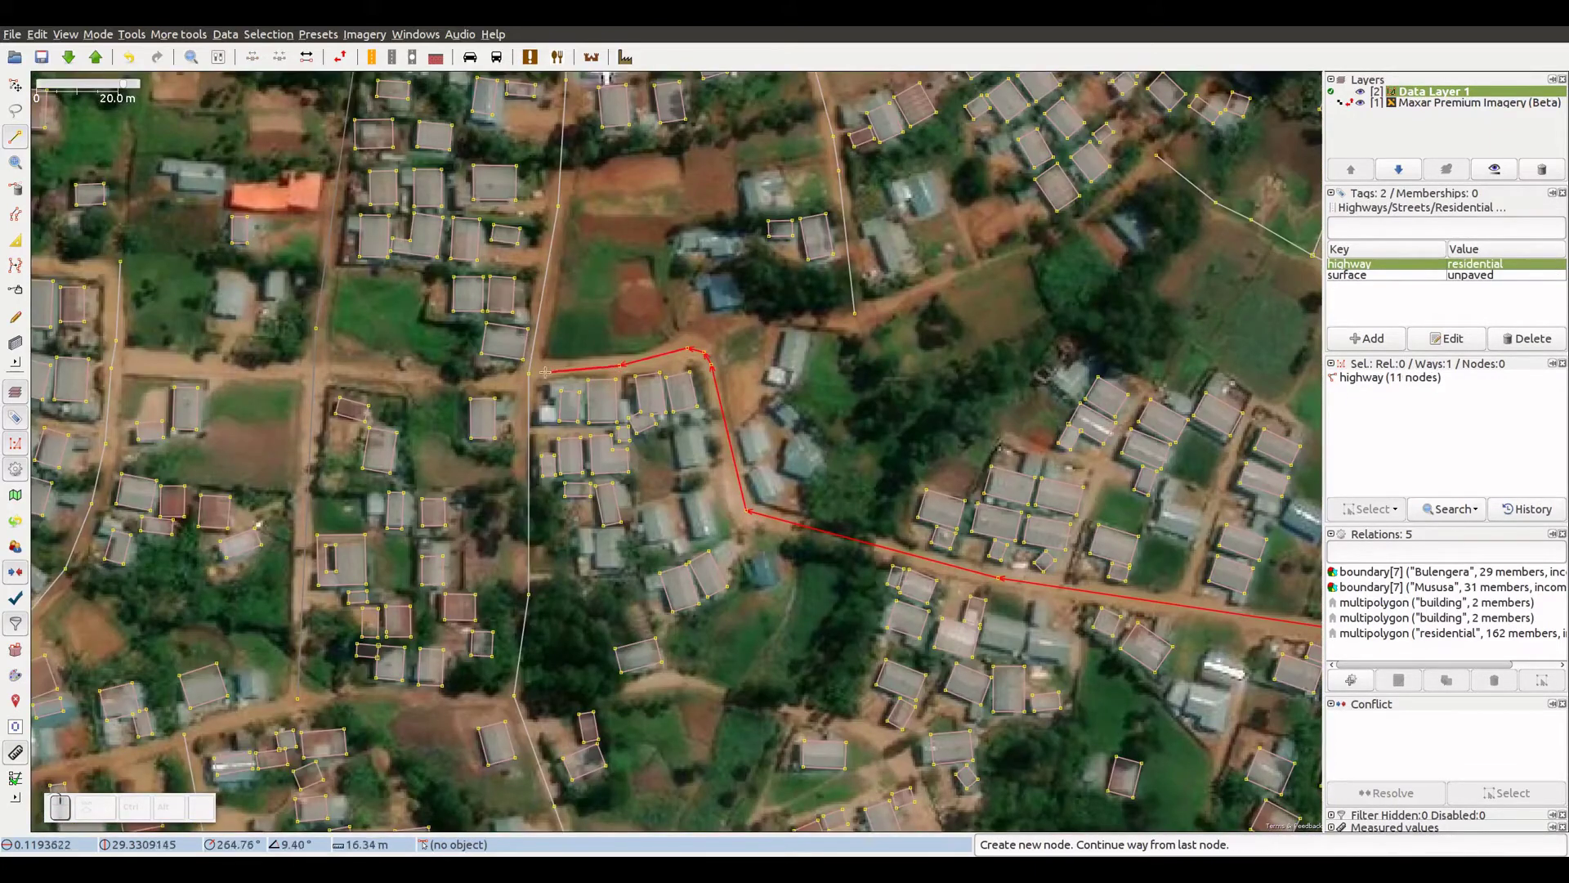
- Continue the residential road west across the two north-south lanes and join it to the next traced road, about 463 m in total
click(531, 374)
drag(388, 377, 818, 445)
click(747, 439)
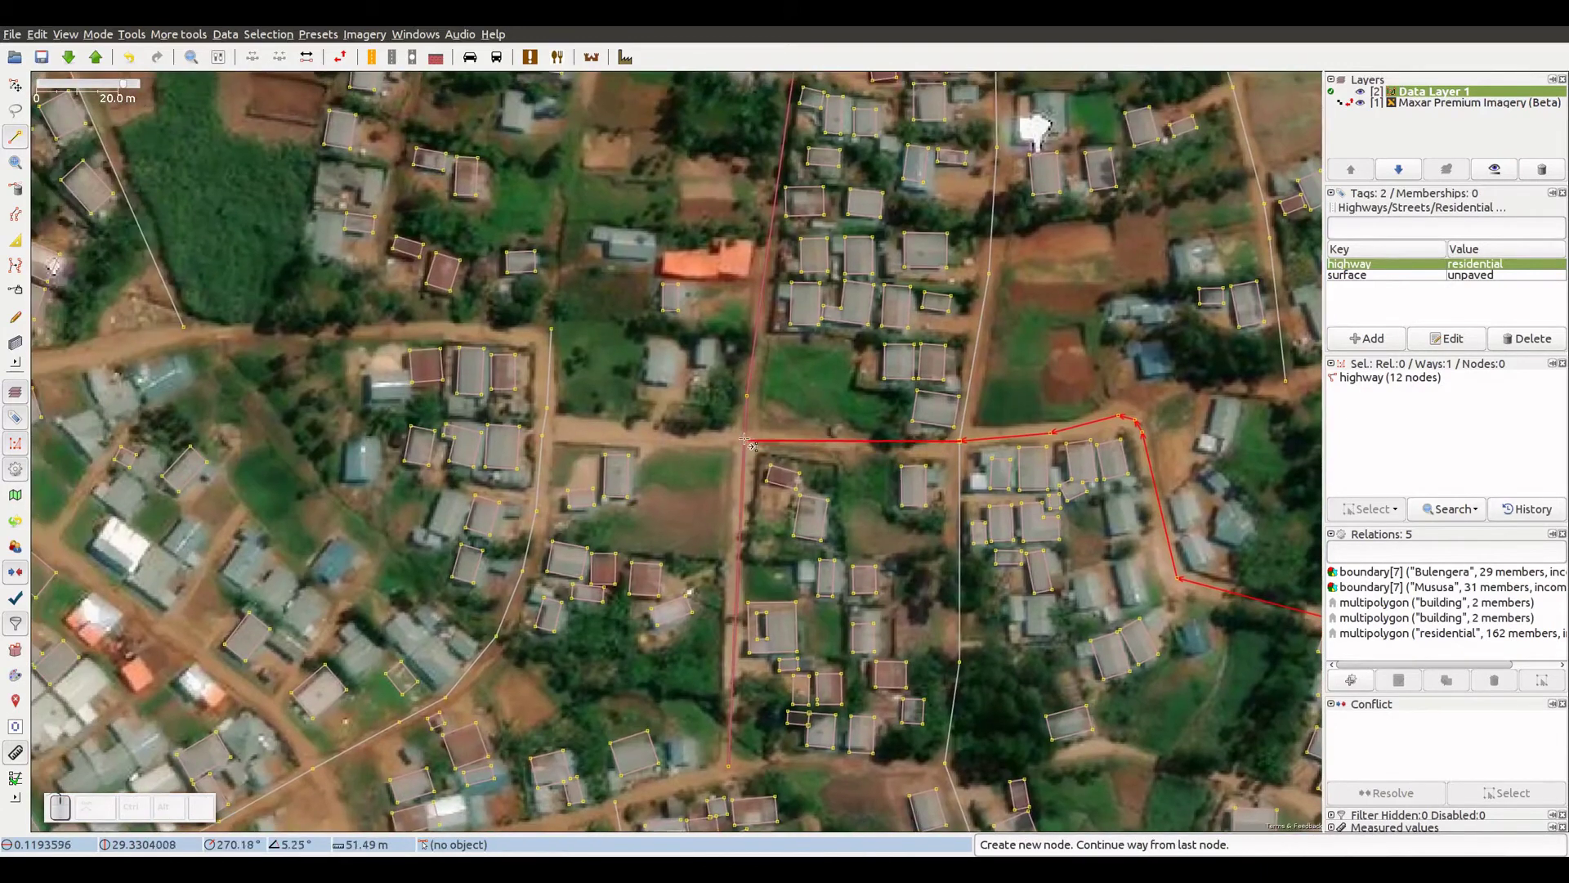
click(548, 425)
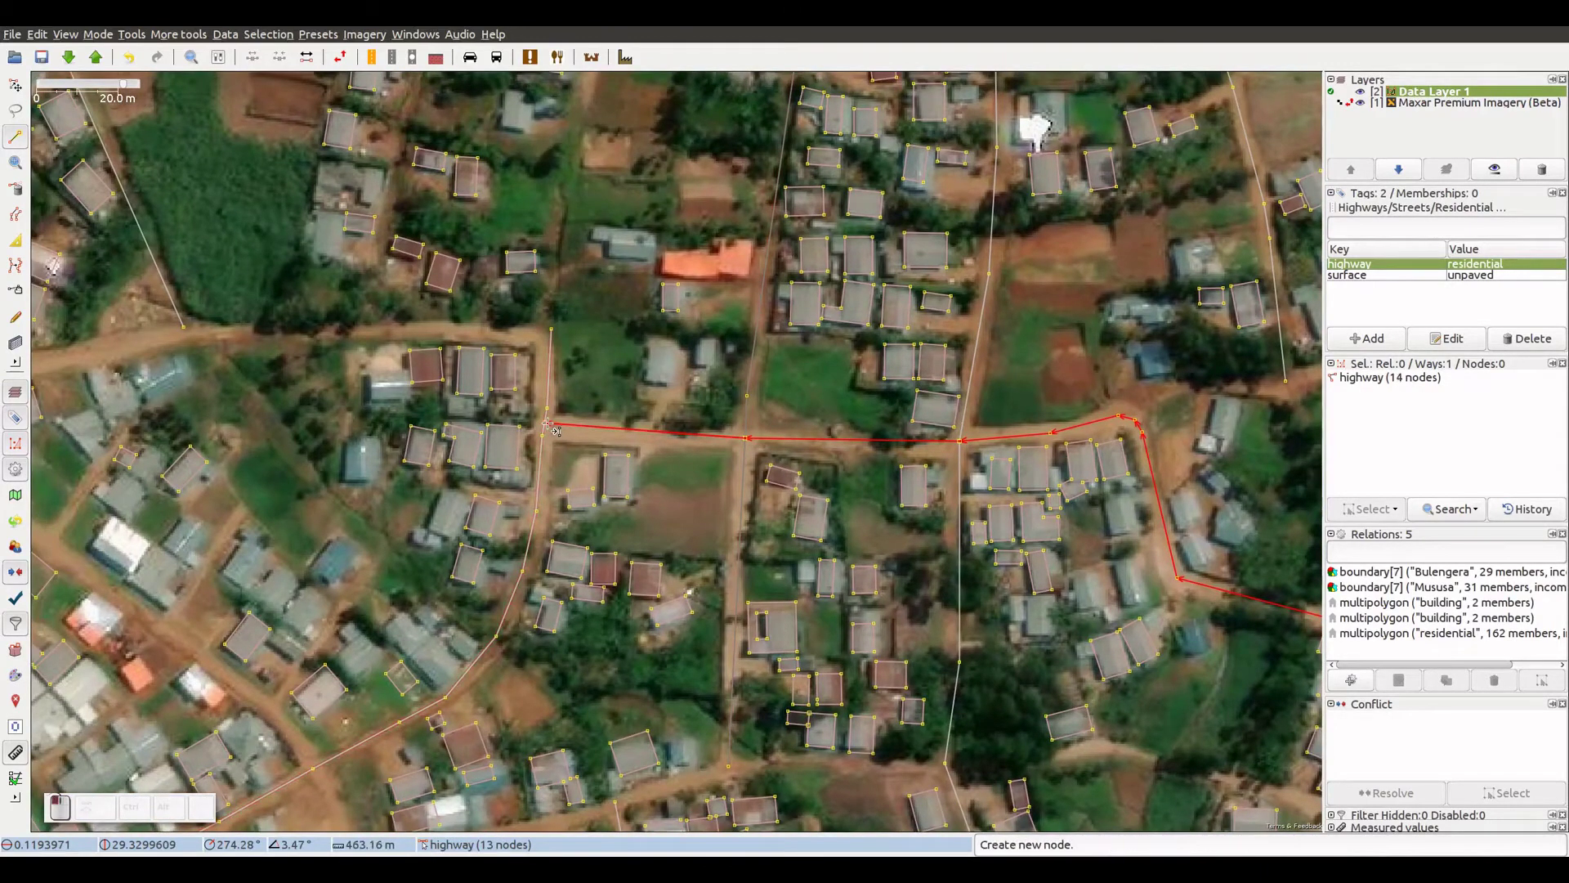
- Draw a four-node way about 56 m long from the extended residential road north up the lane between the houses
drag(1205, 655, 551, 582)
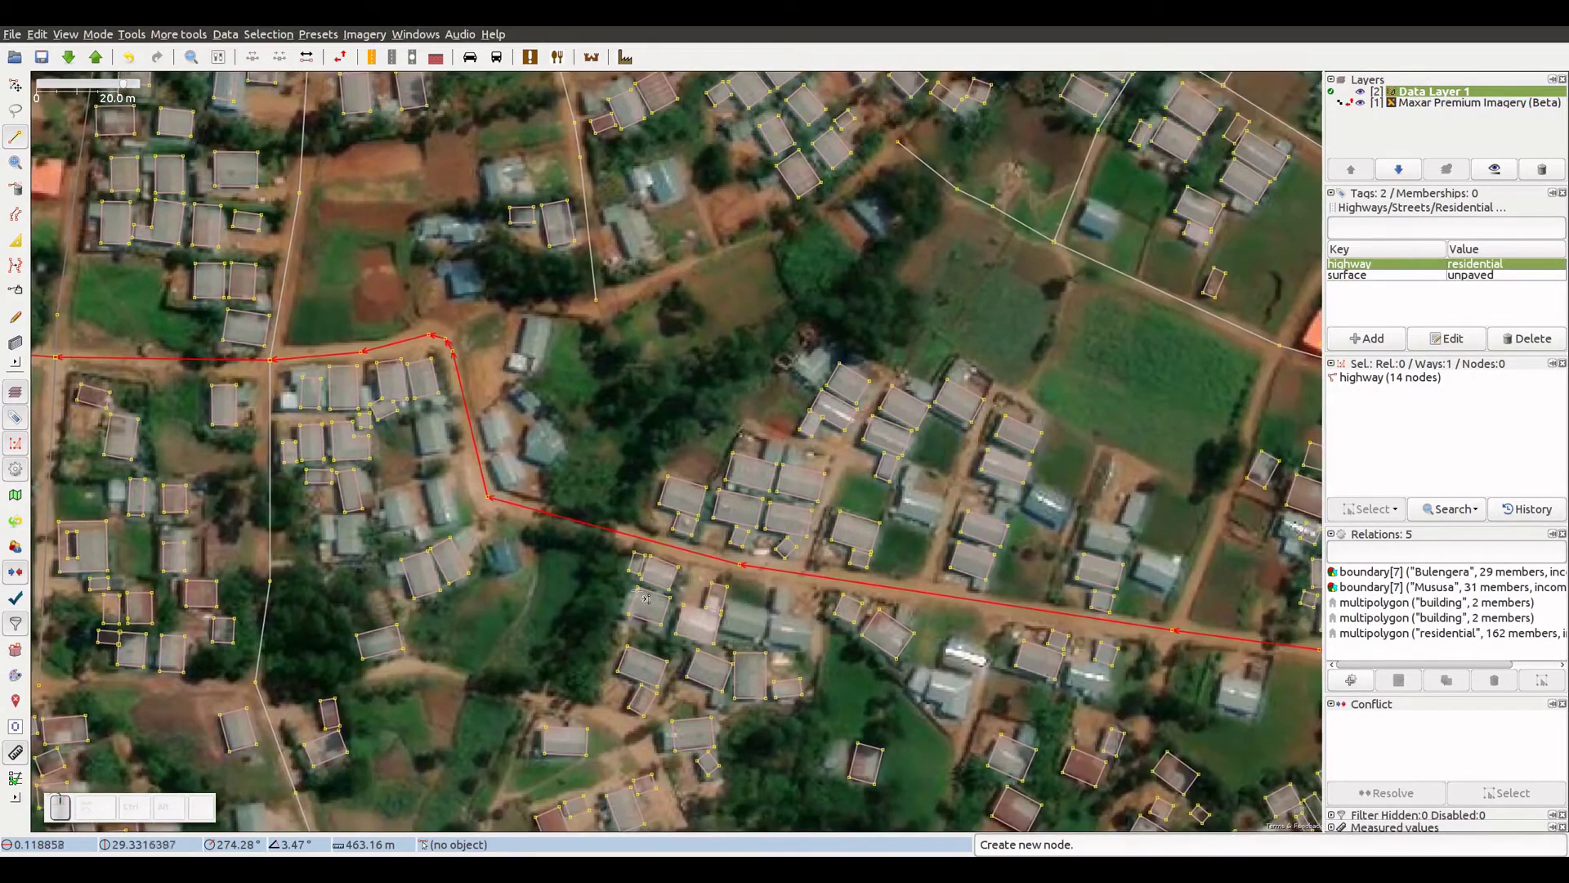
drag(834, 590, 709, 591)
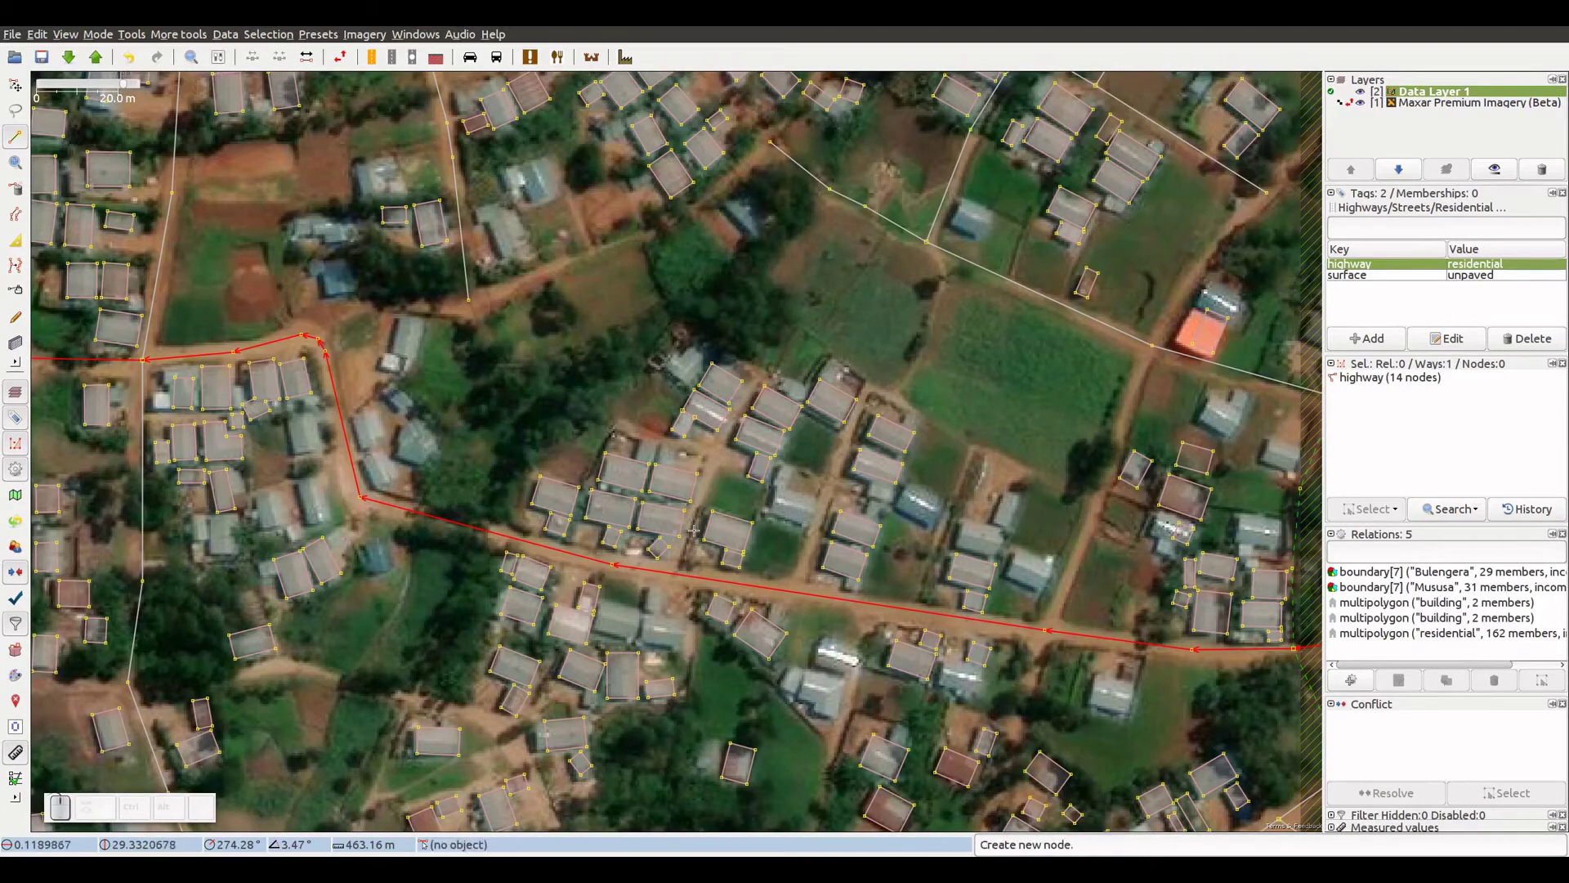
click(685, 574)
click(690, 505)
click(741, 421)
click(758, 362)
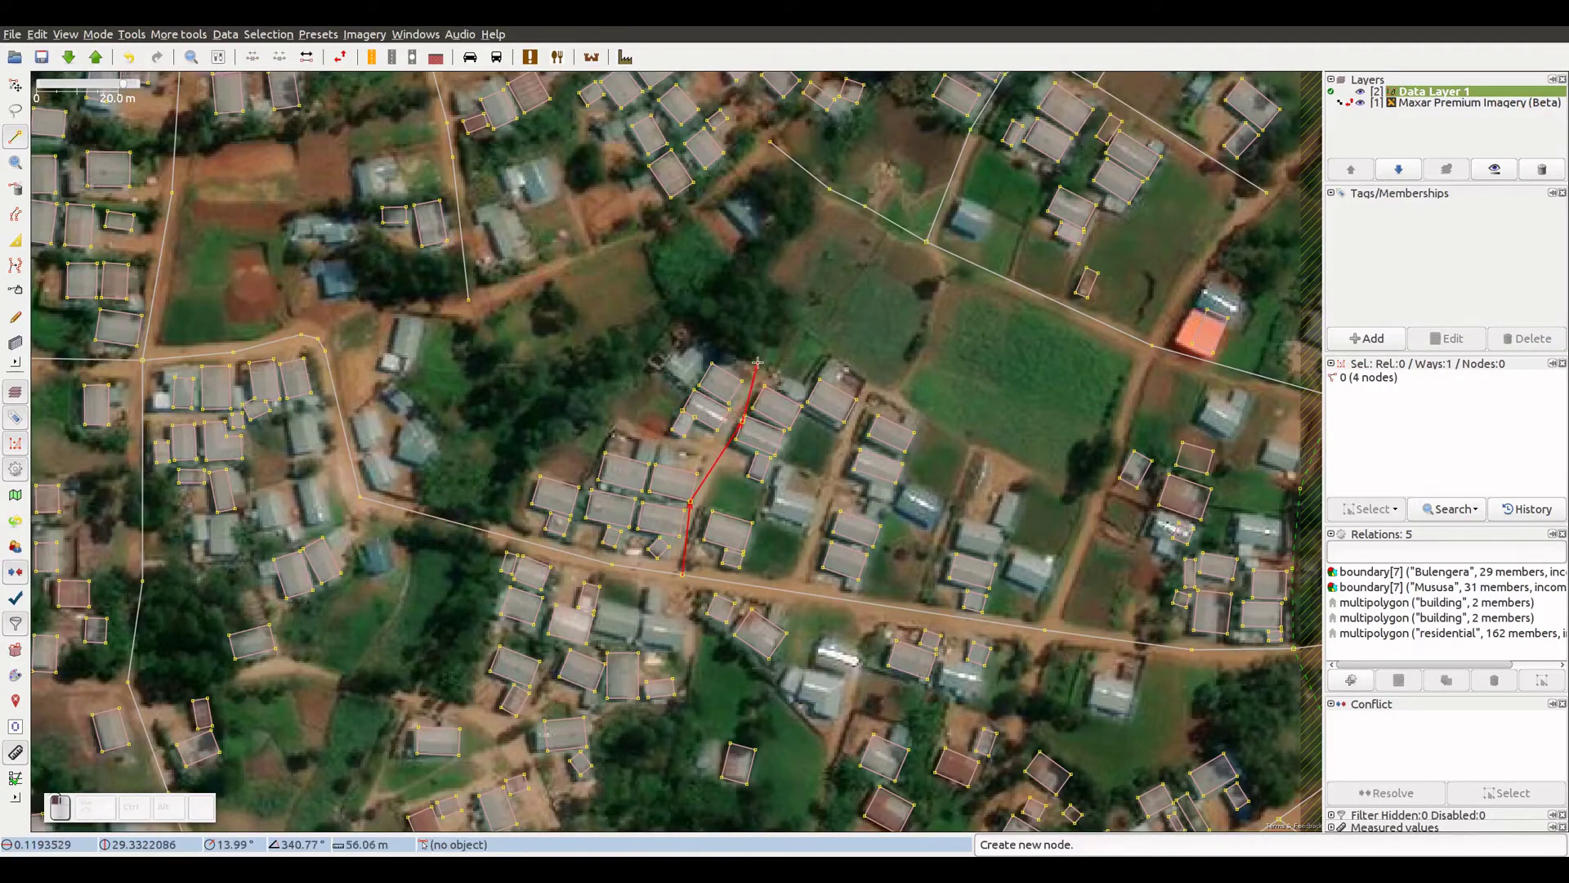
- Undo the whole four-node way drawn up the lane between the houses
scroll(747, 406, up, 2)
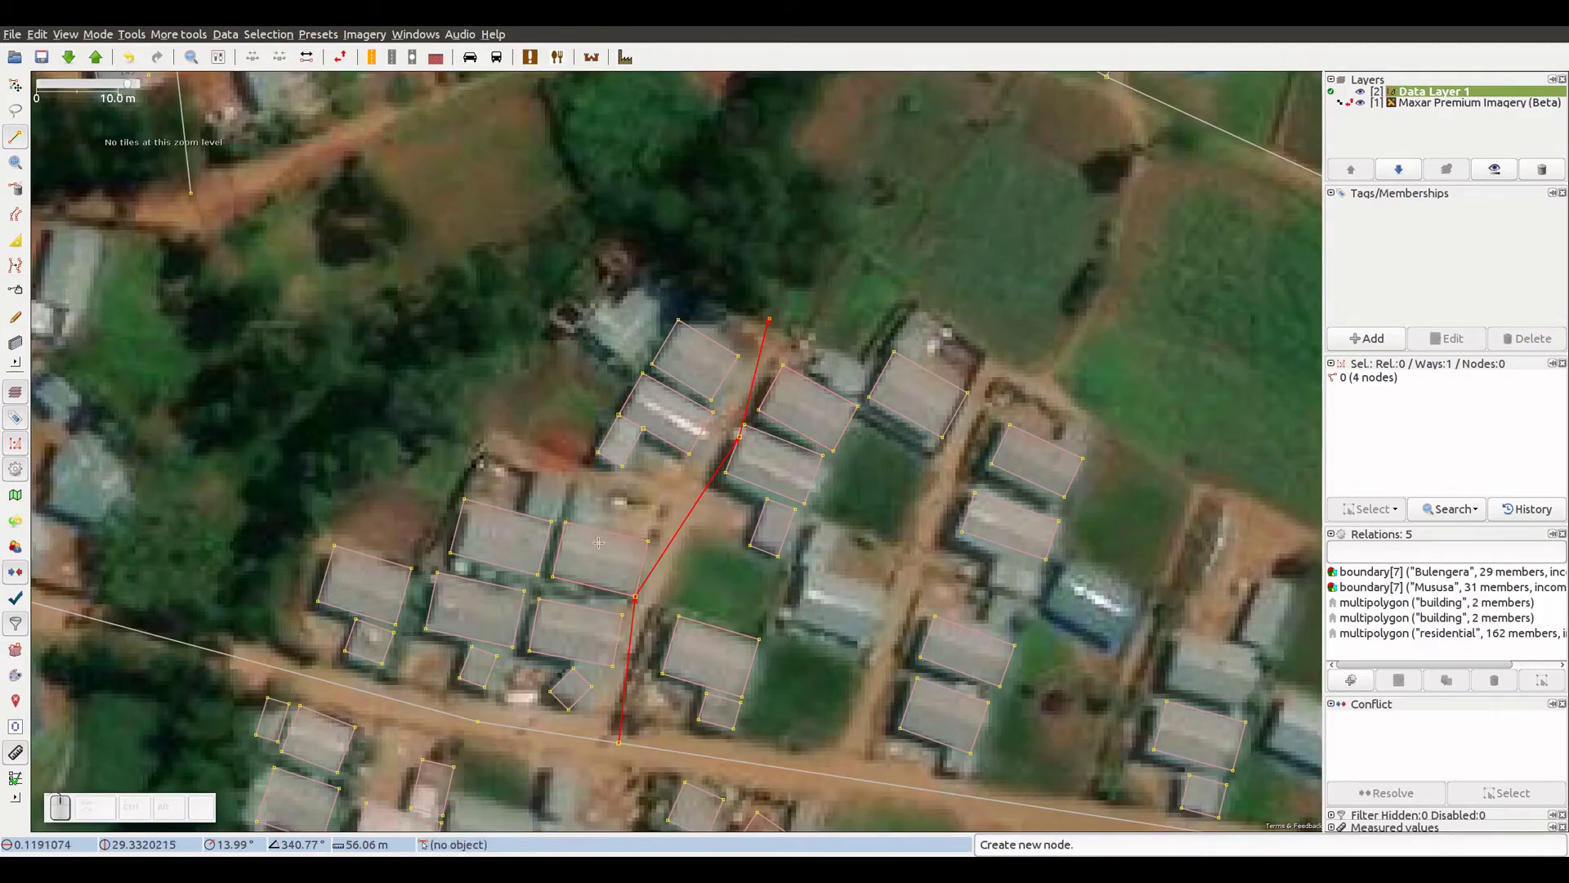
key(ctrl+z)
key(ctrl+z)
key(ctrl+z)
key(ctrl+z)
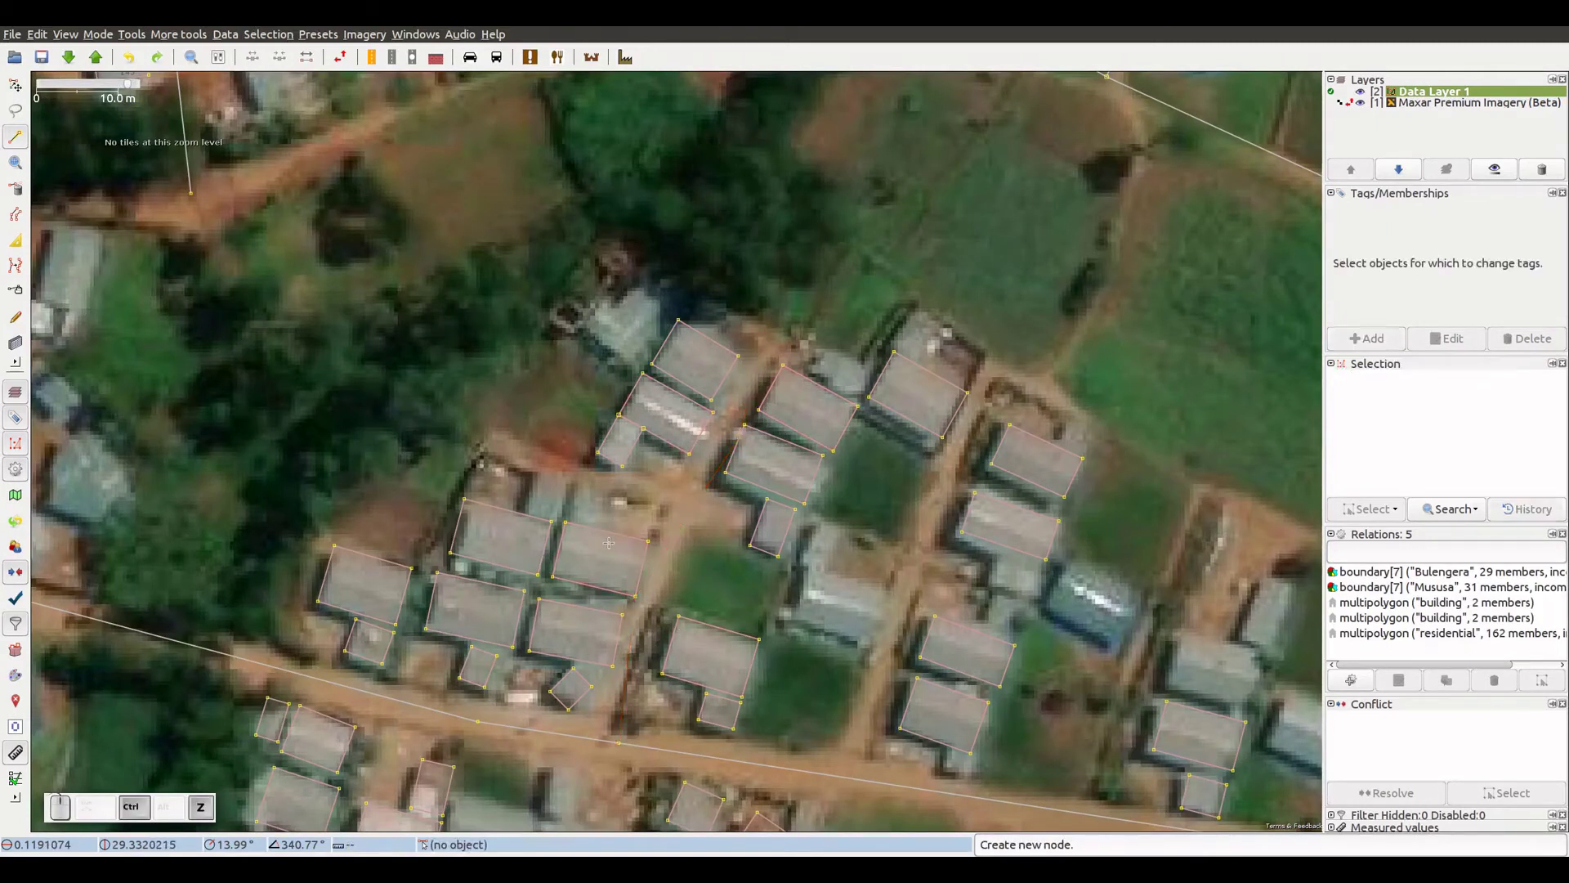
- Draw a three-node way about 54 m long up the same lane between the houses, without connecting it to the residential road
scroll(612, 542, down, 2)
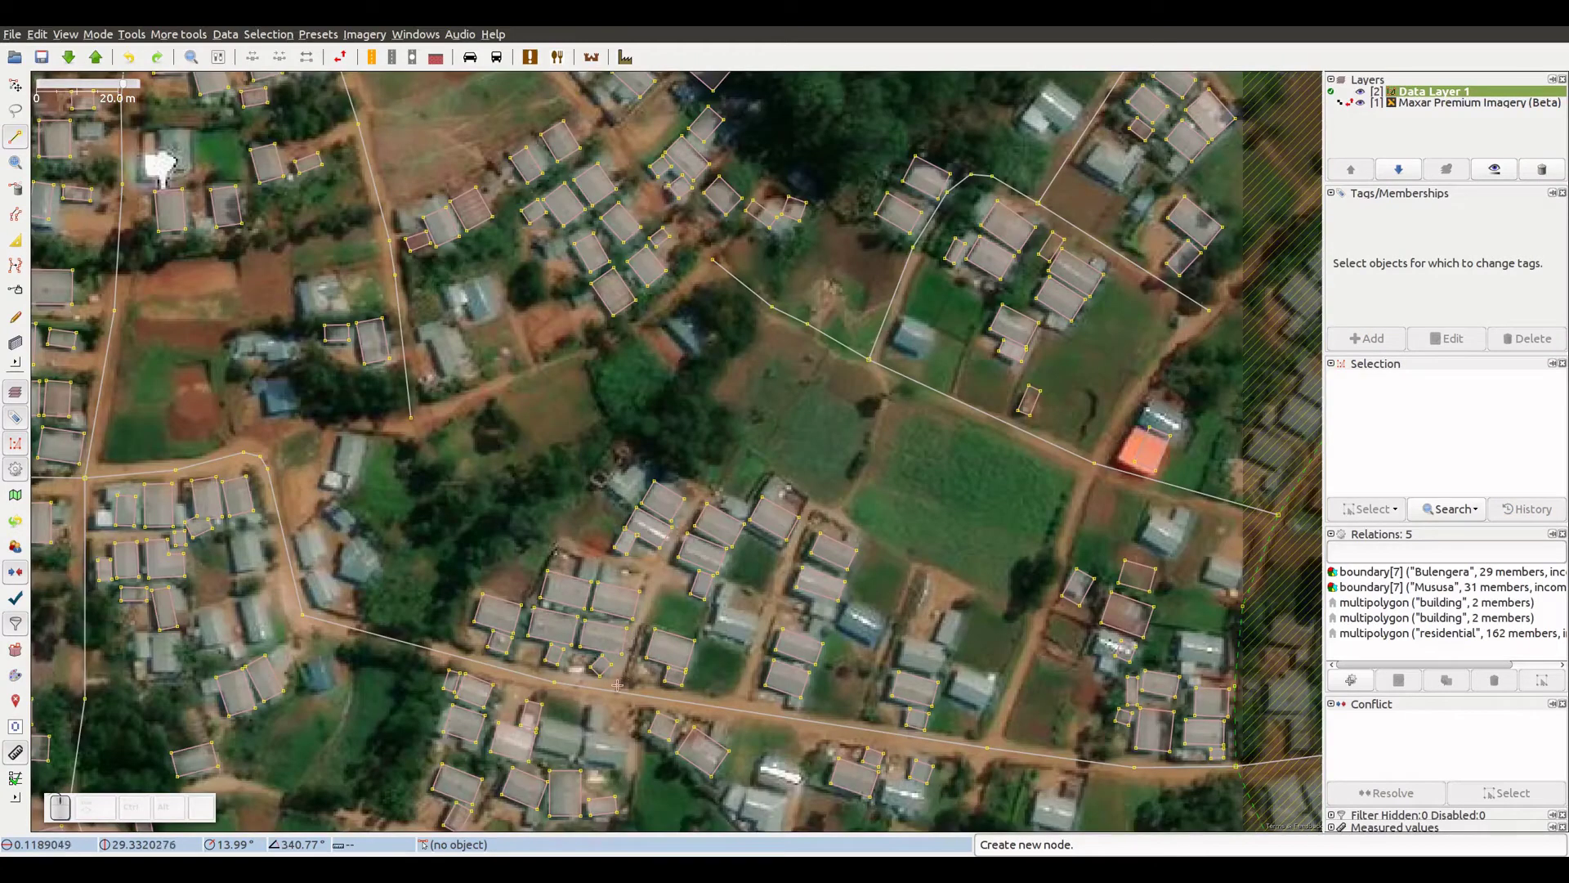
ctrl+click(618, 692)
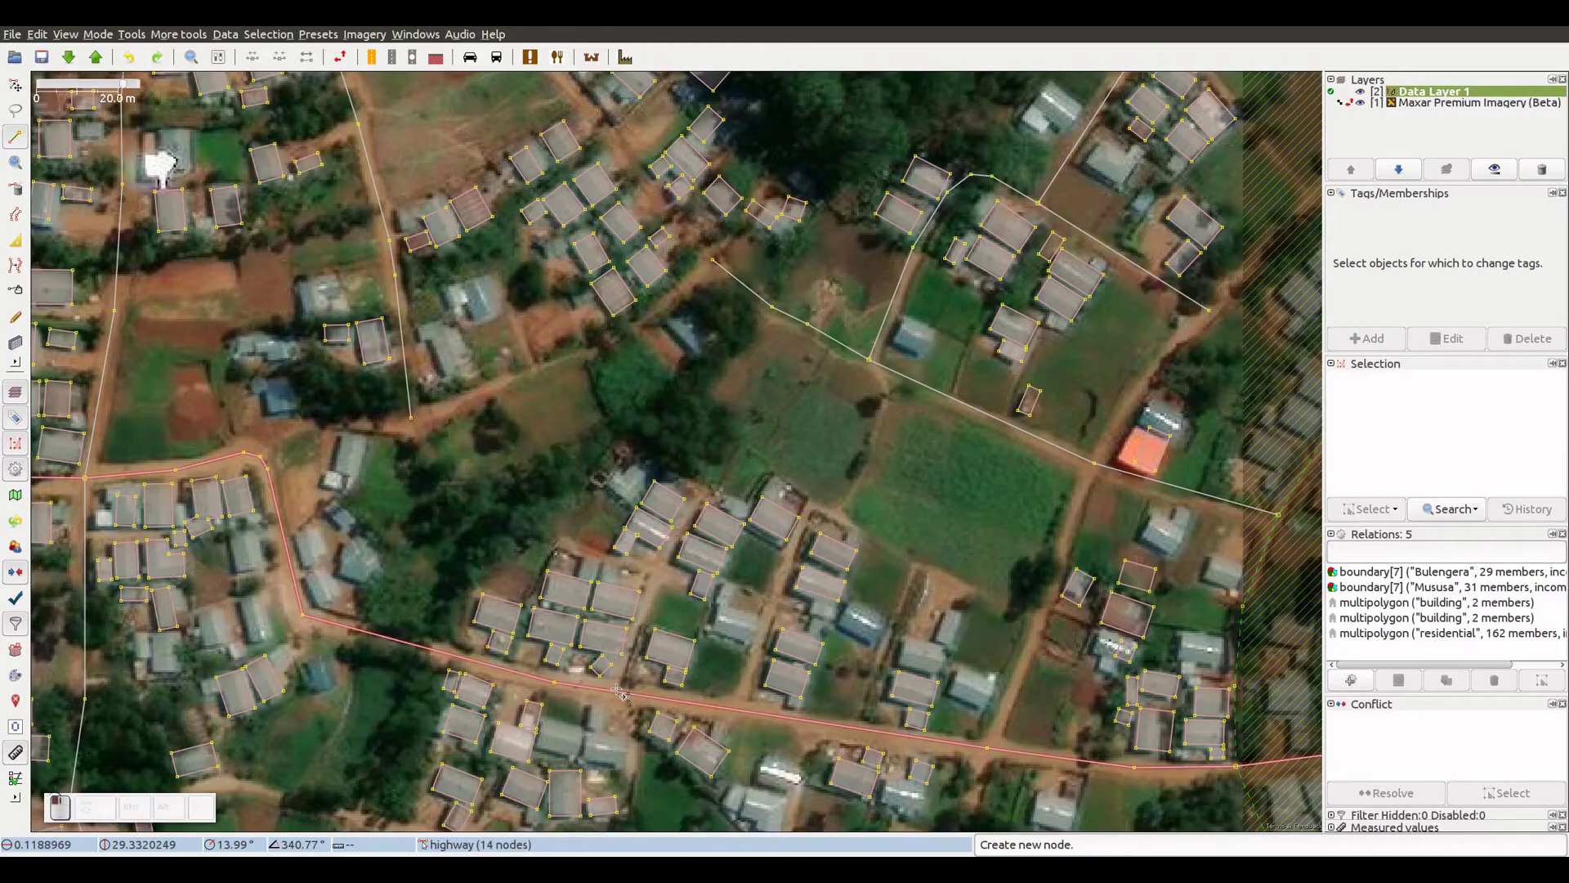
ctrl+click(655, 576)
ctrl+click(703, 488)
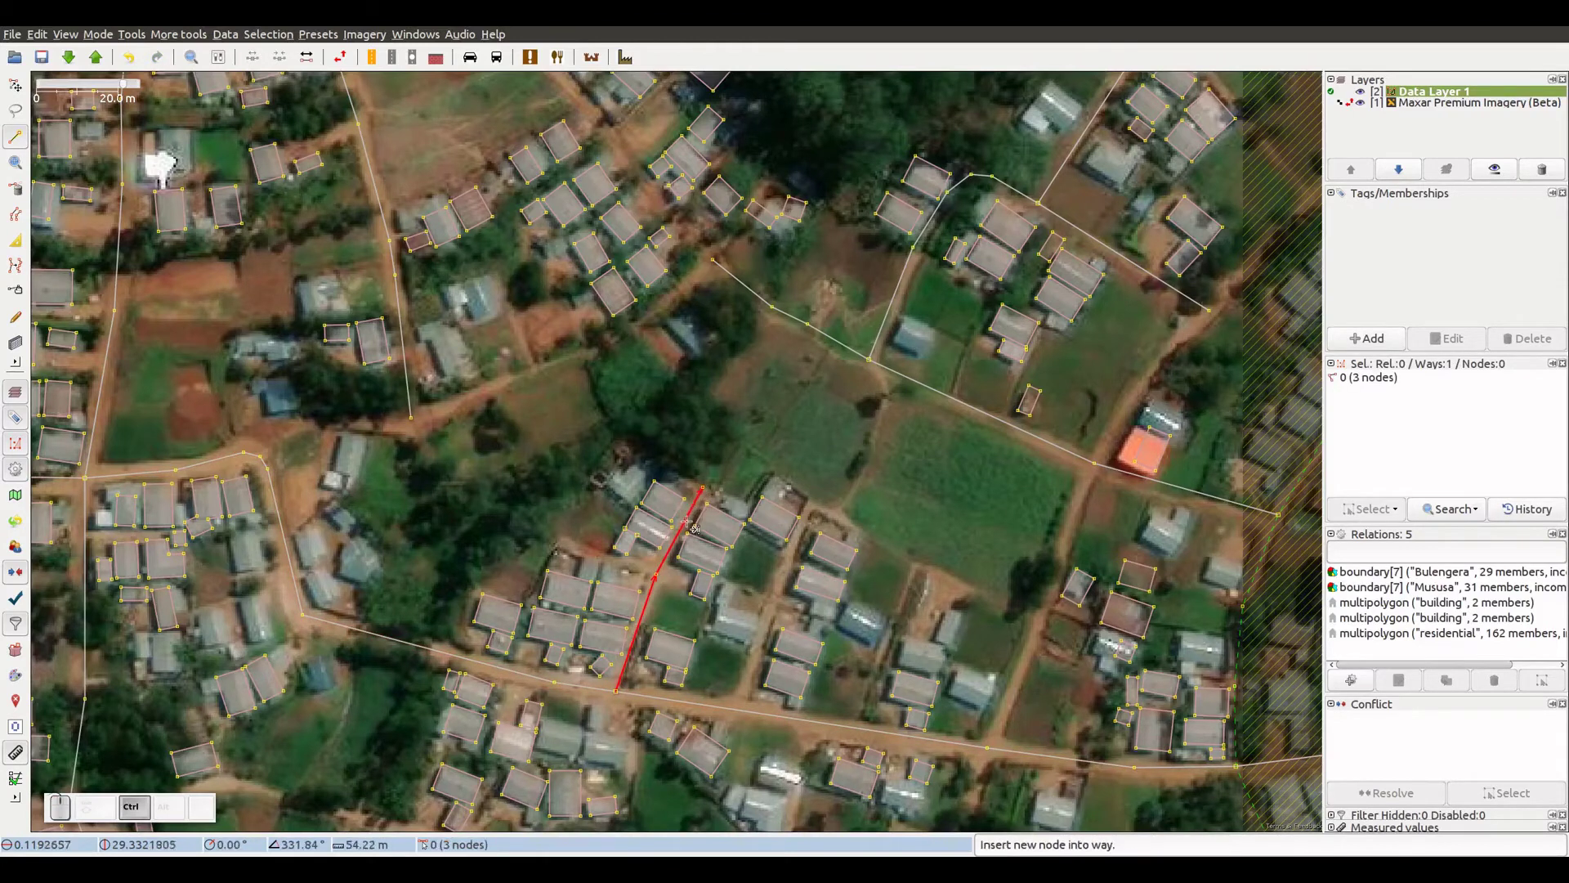
- Draw a two-node way about 24 m long along the side path toward the new lane without connecting it, and inspect its end closely
scroll(701, 490, up, 2)
drag(533, 696, 621, 424)
drag(566, 372, 530, 526)
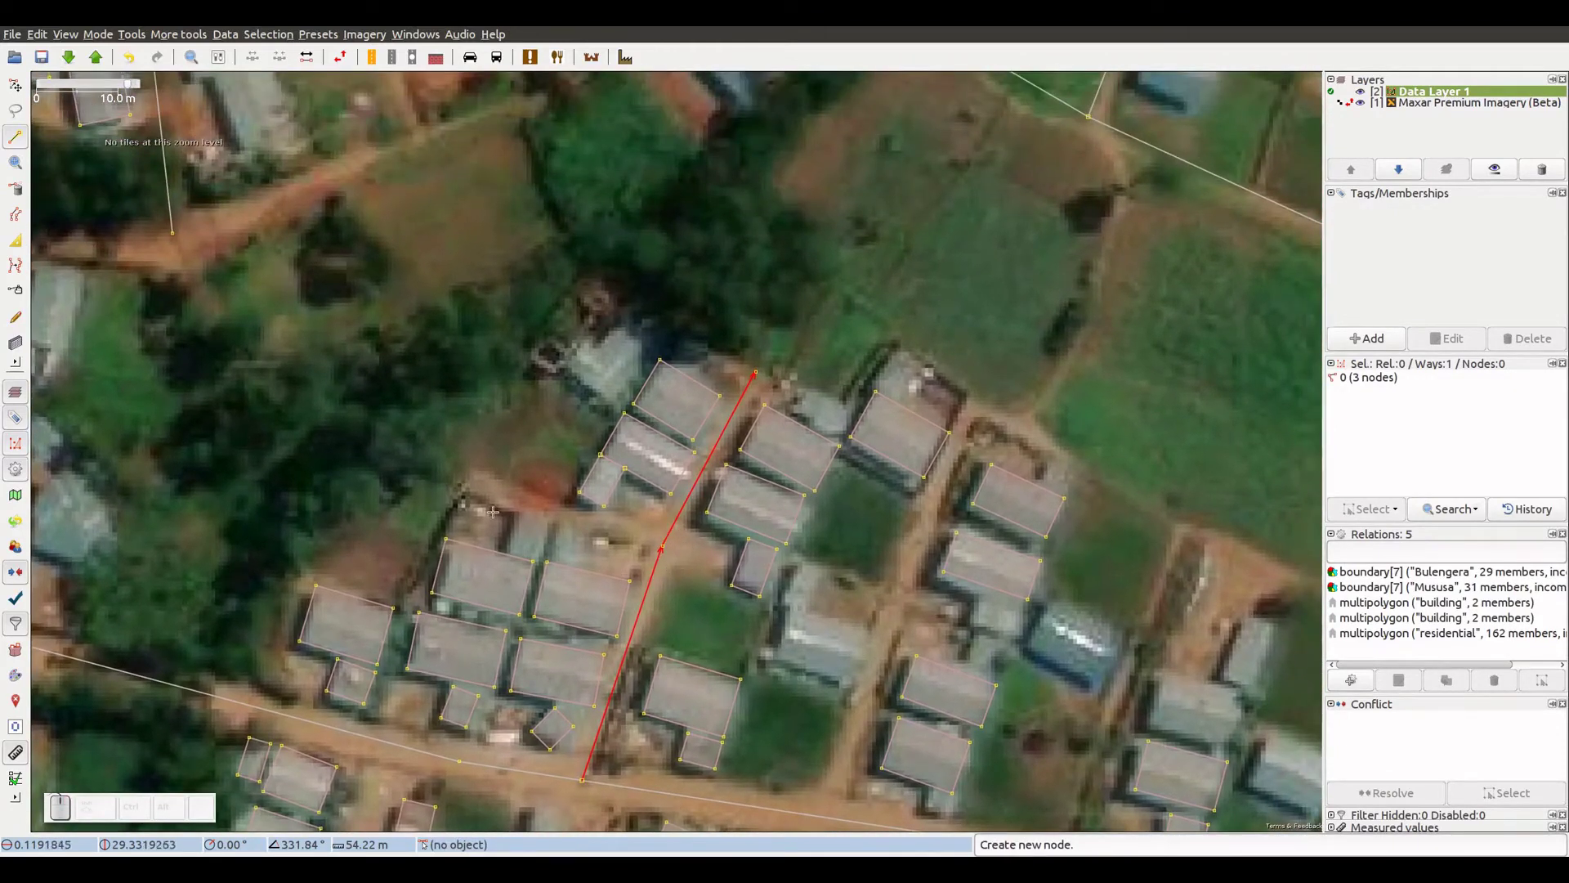
scroll(492, 511, up, 2)
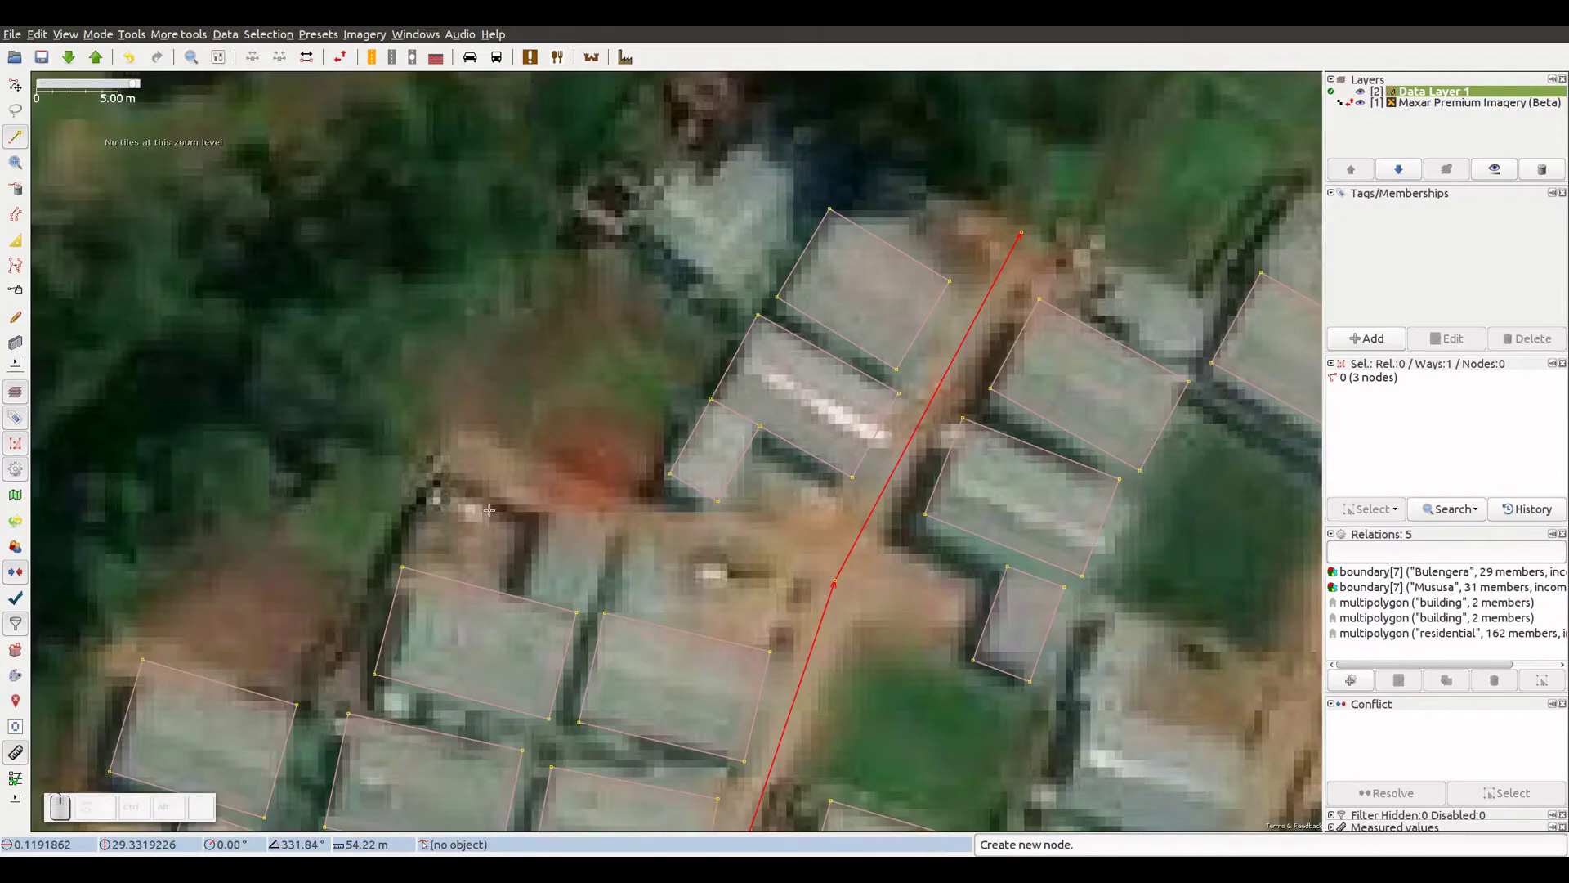
click(460, 448)
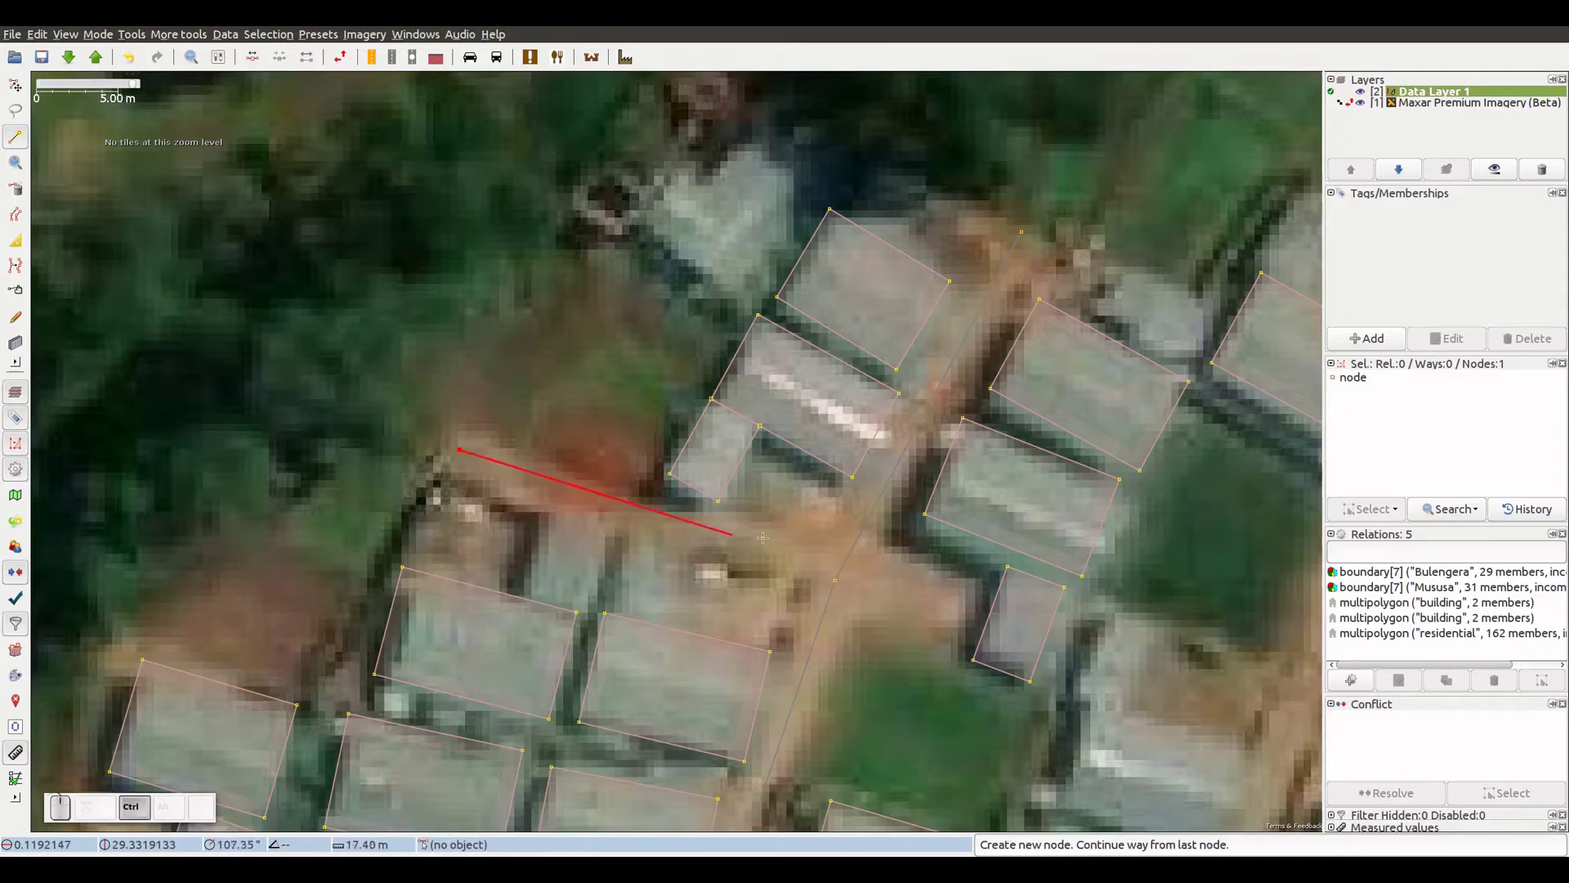
scroll(826, 556, up, 3)
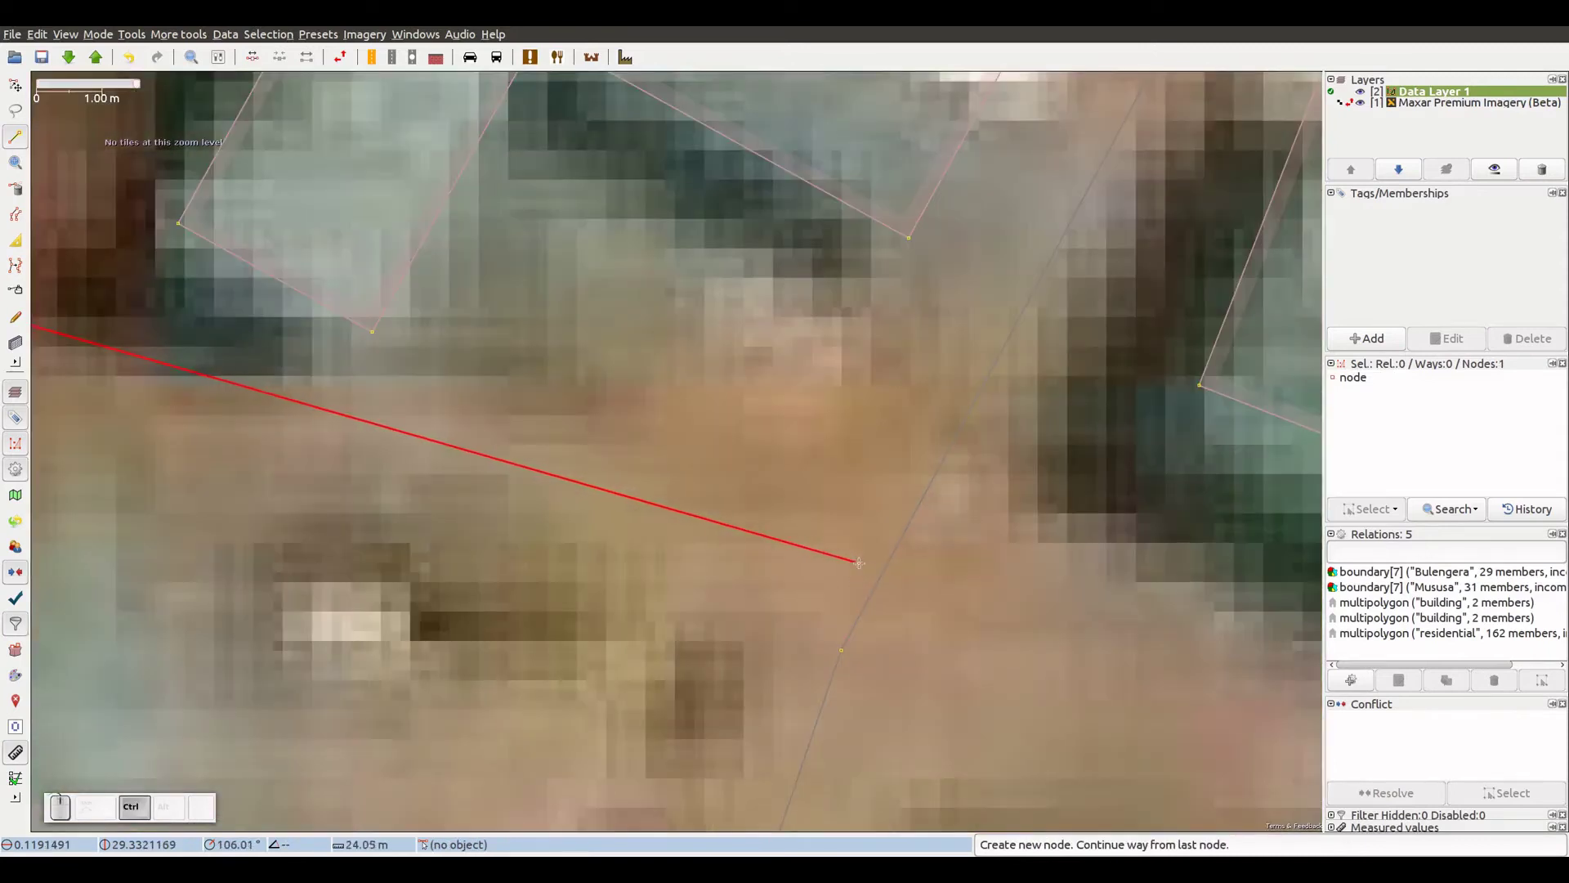
click(883, 570)
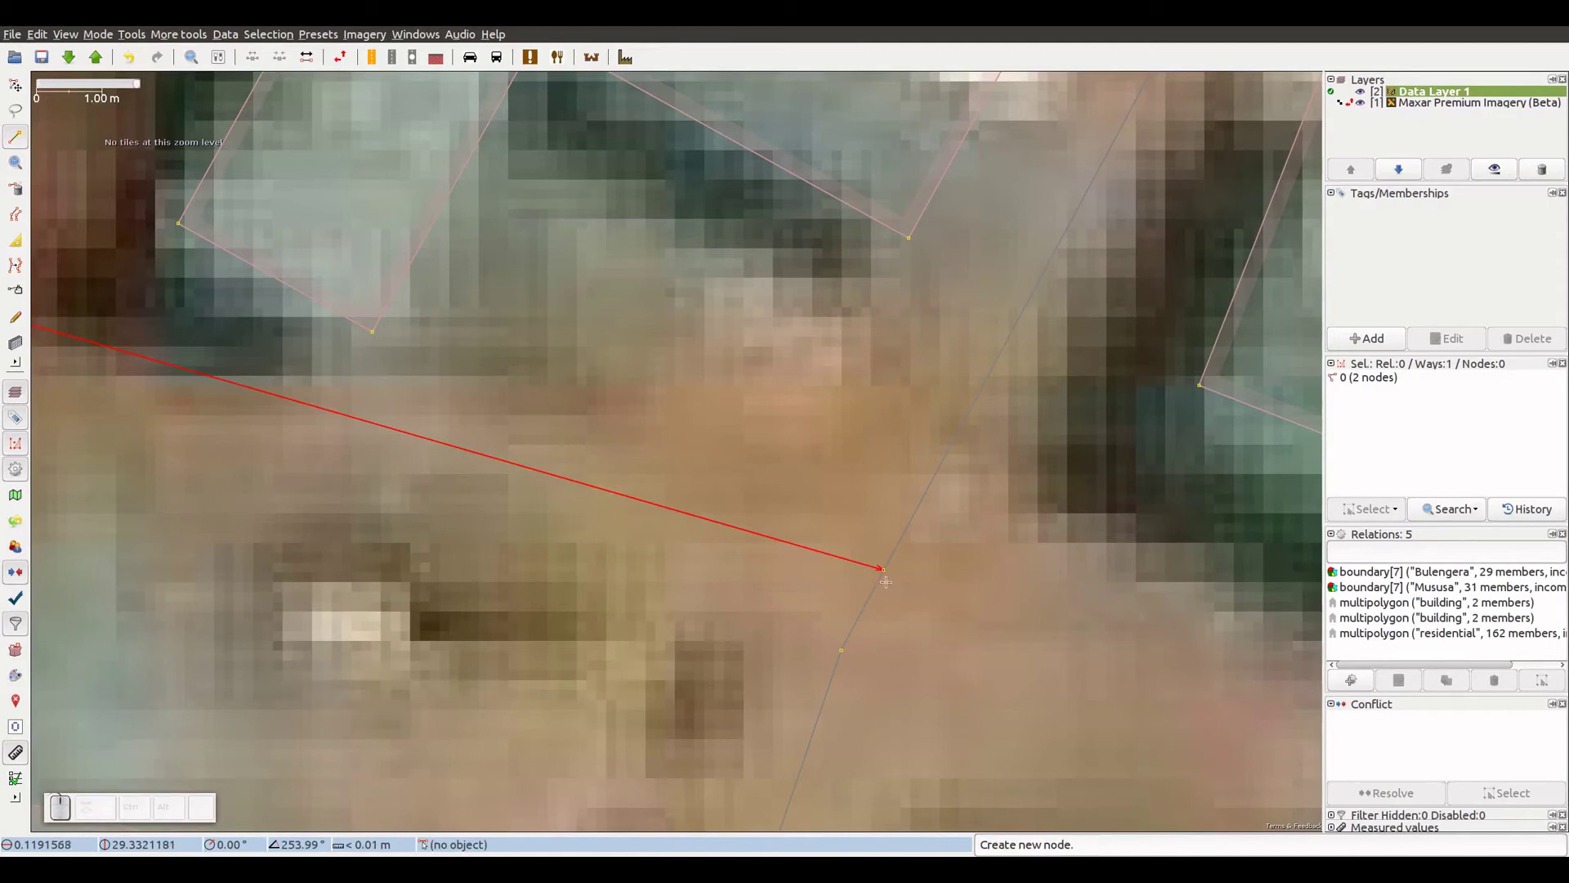
scroll(884, 570, up, 5)
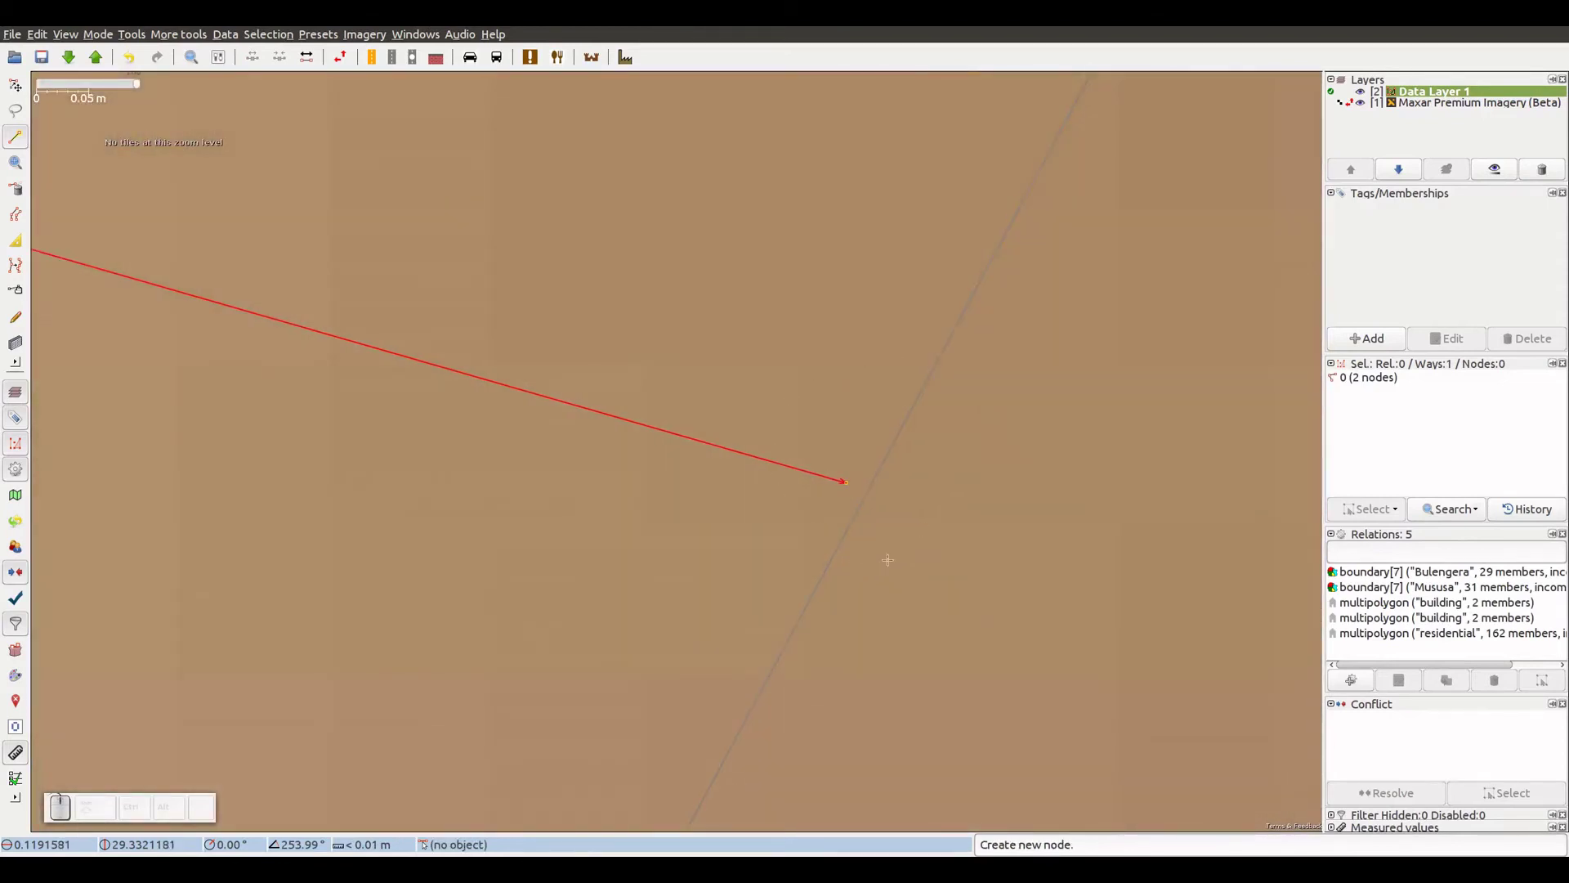
scroll(809, 490, down, 4)
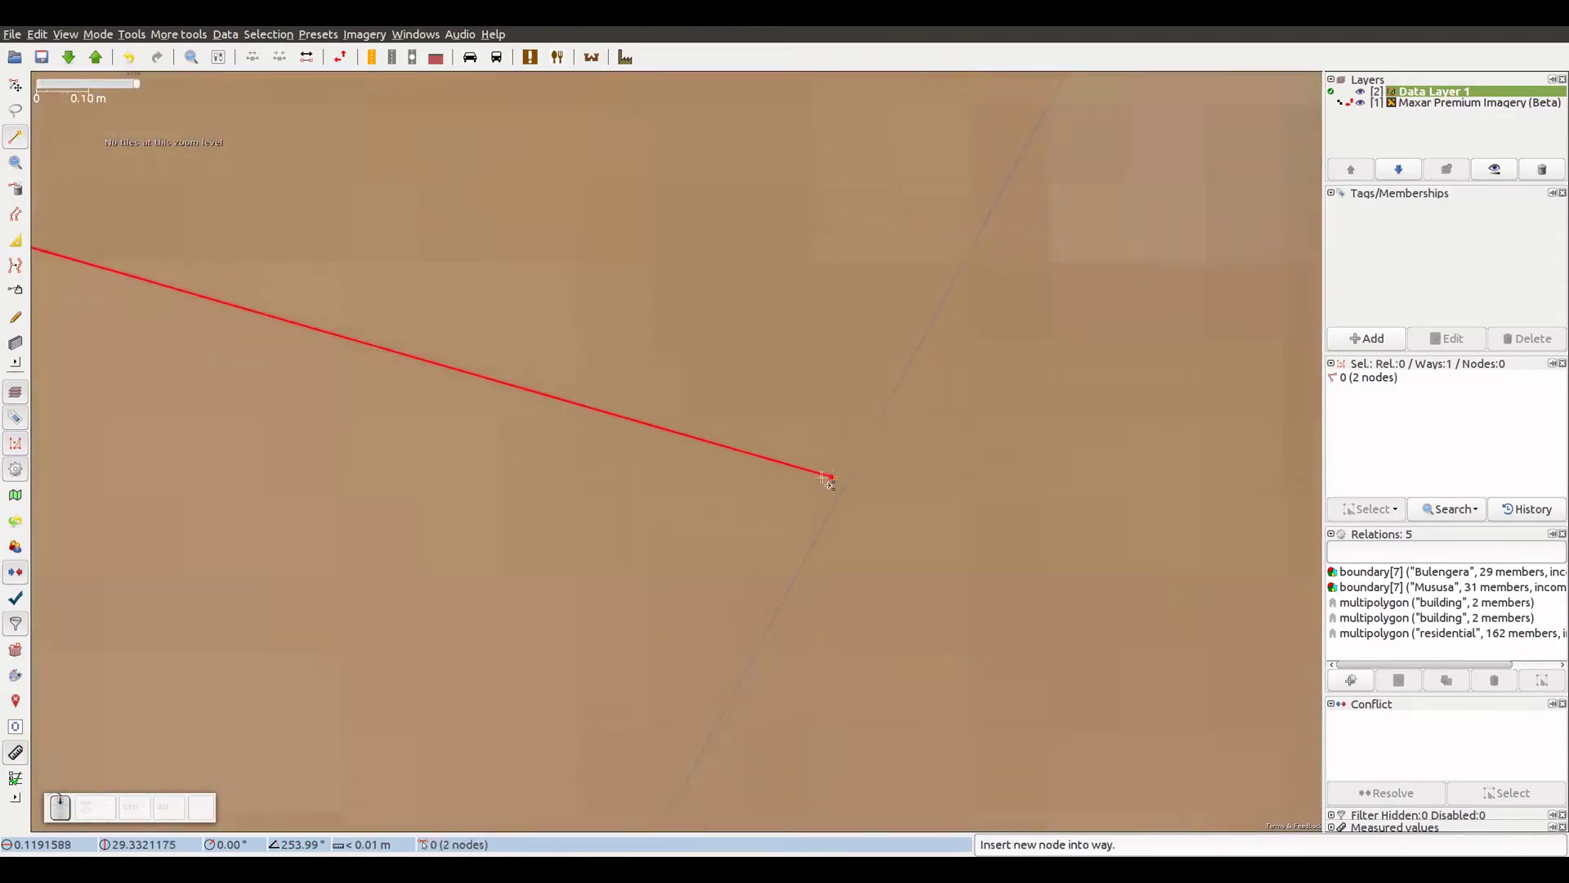
- Start a separate five-node way about 126 m long at the northern residential way's west end and trace the track southwest to the extended road's bend
scroll(794, 496, down, 6)
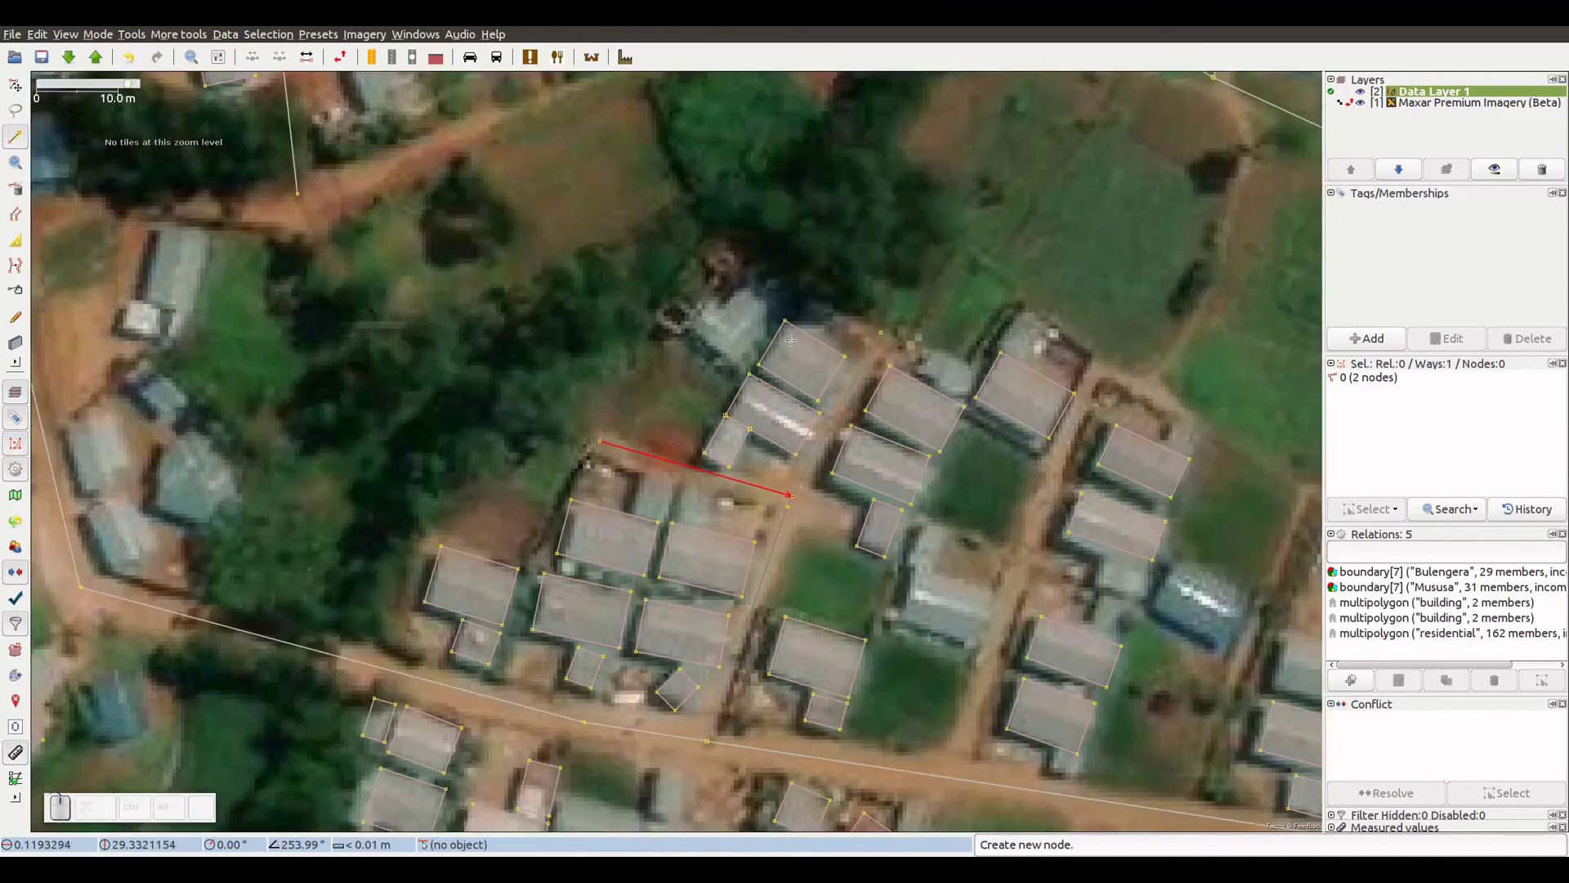
scroll(690, 606, up, 2)
scroll(690, 606, down, 2)
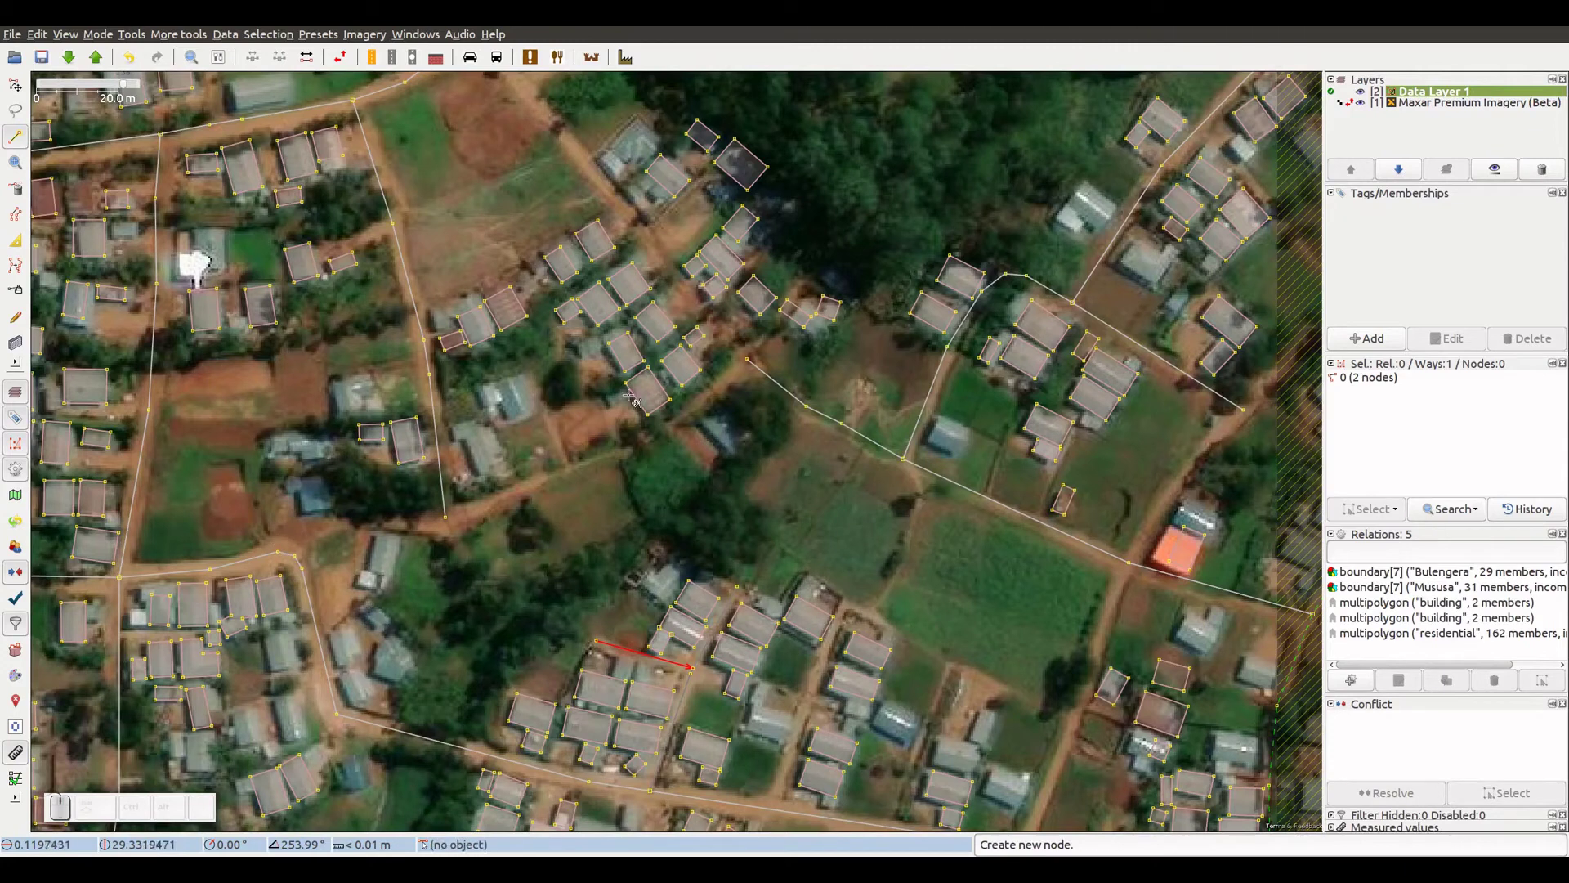
click(747, 358)
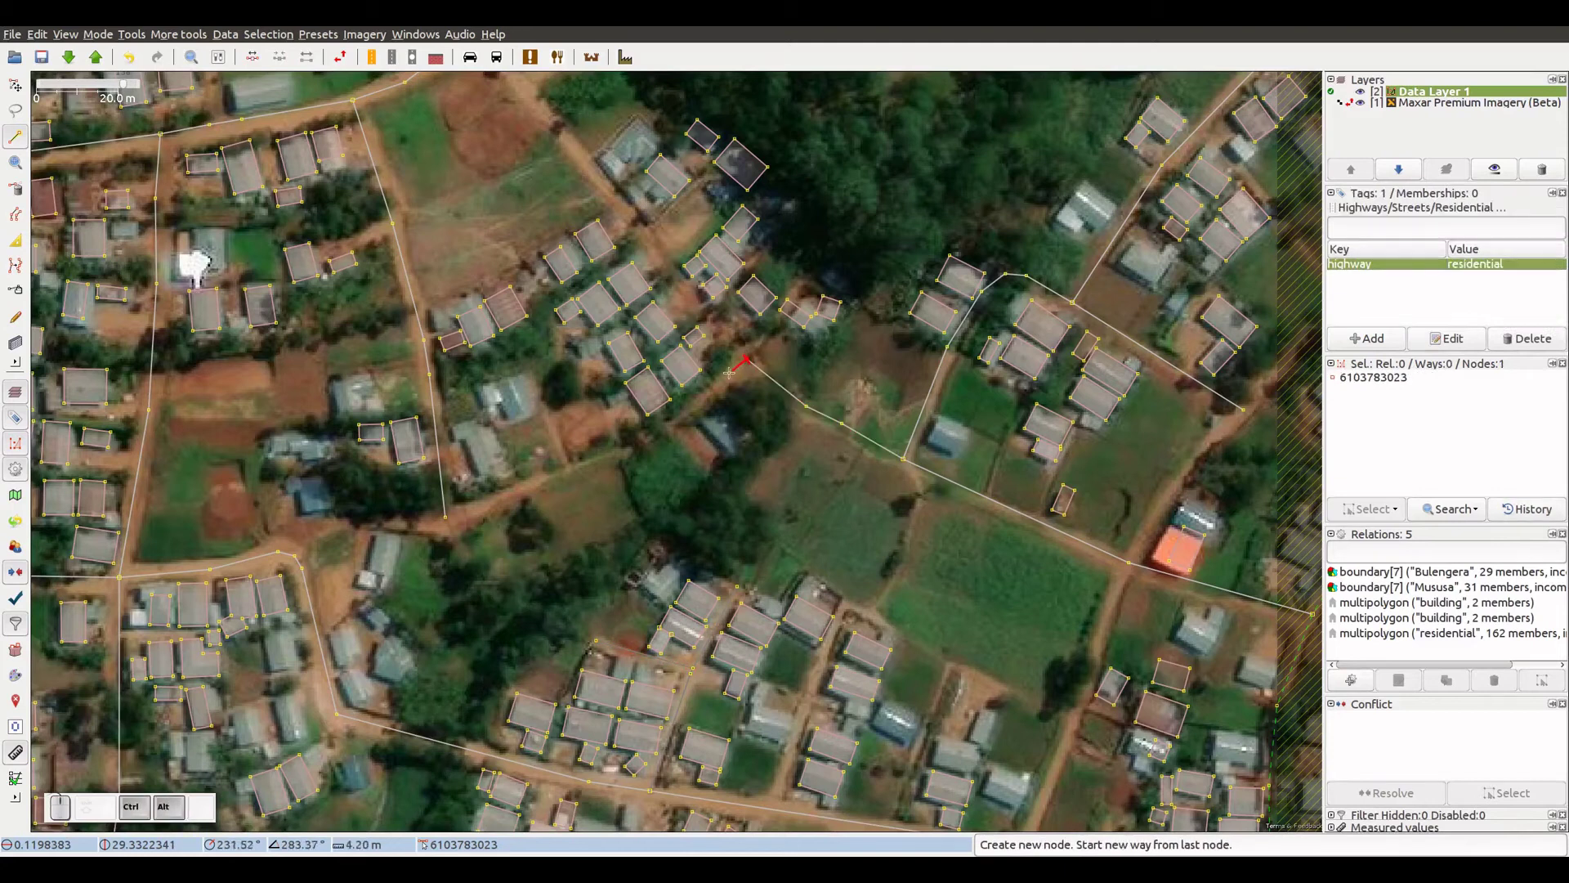
click(664, 429)
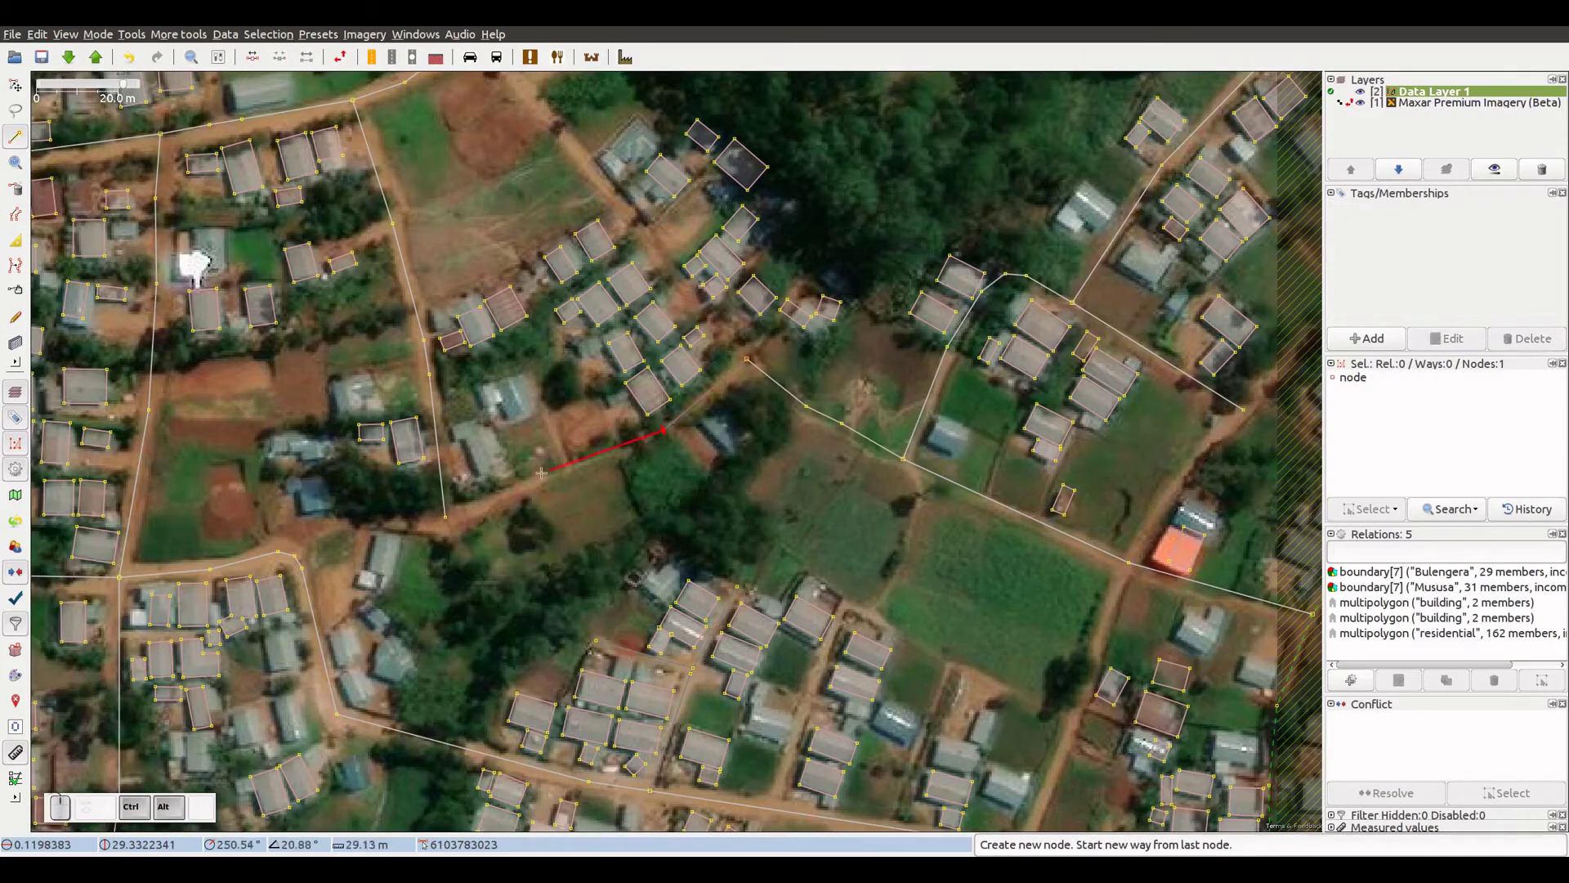
click(448, 518)
click(328, 524)
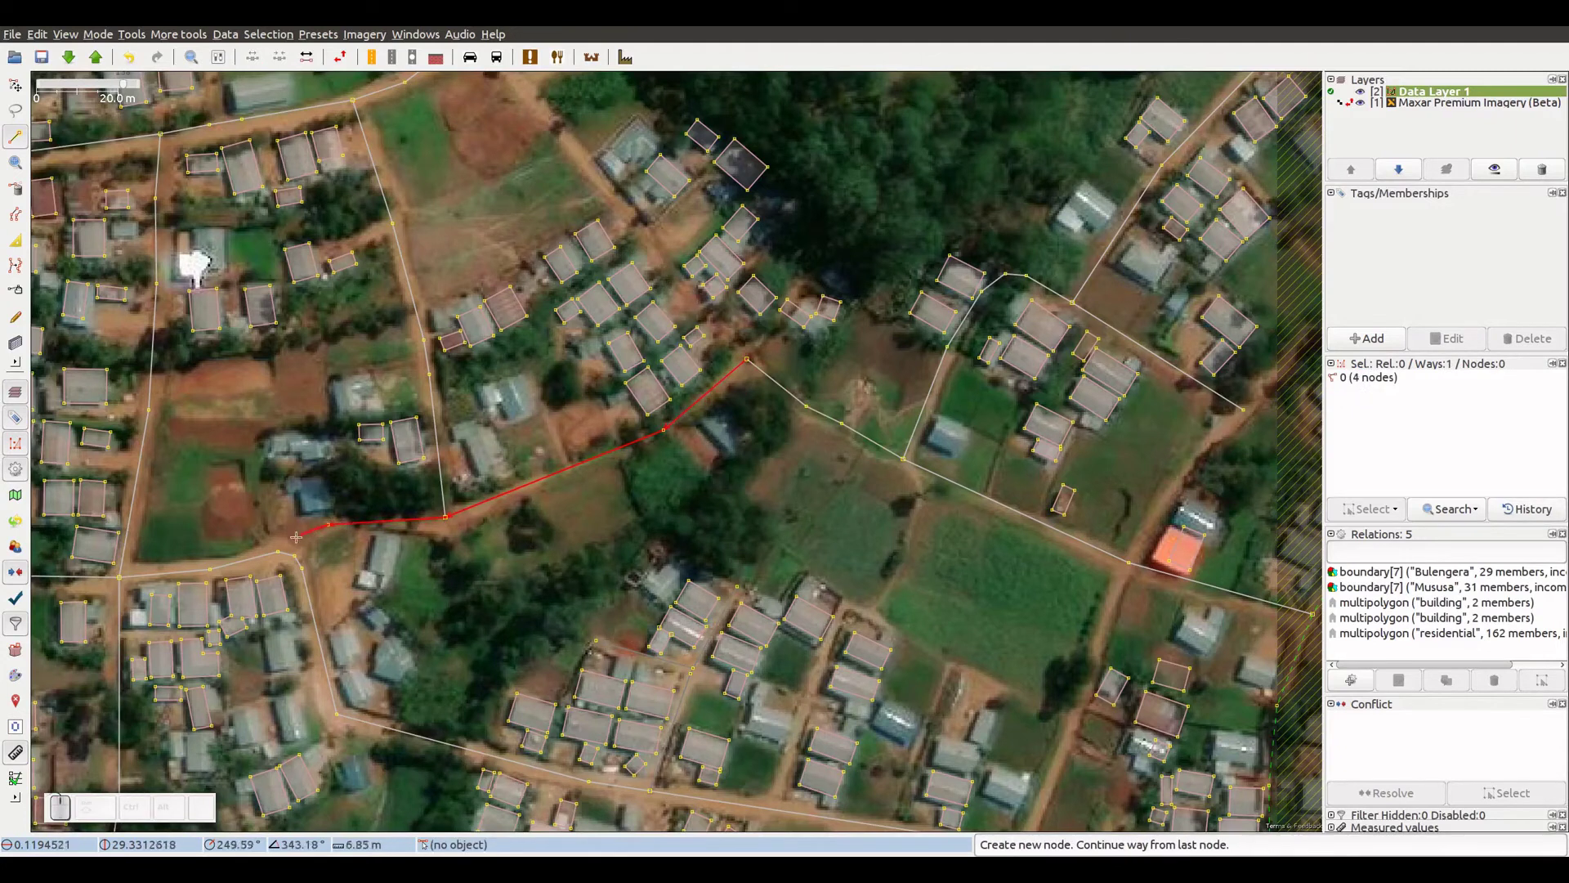
click(279, 550)
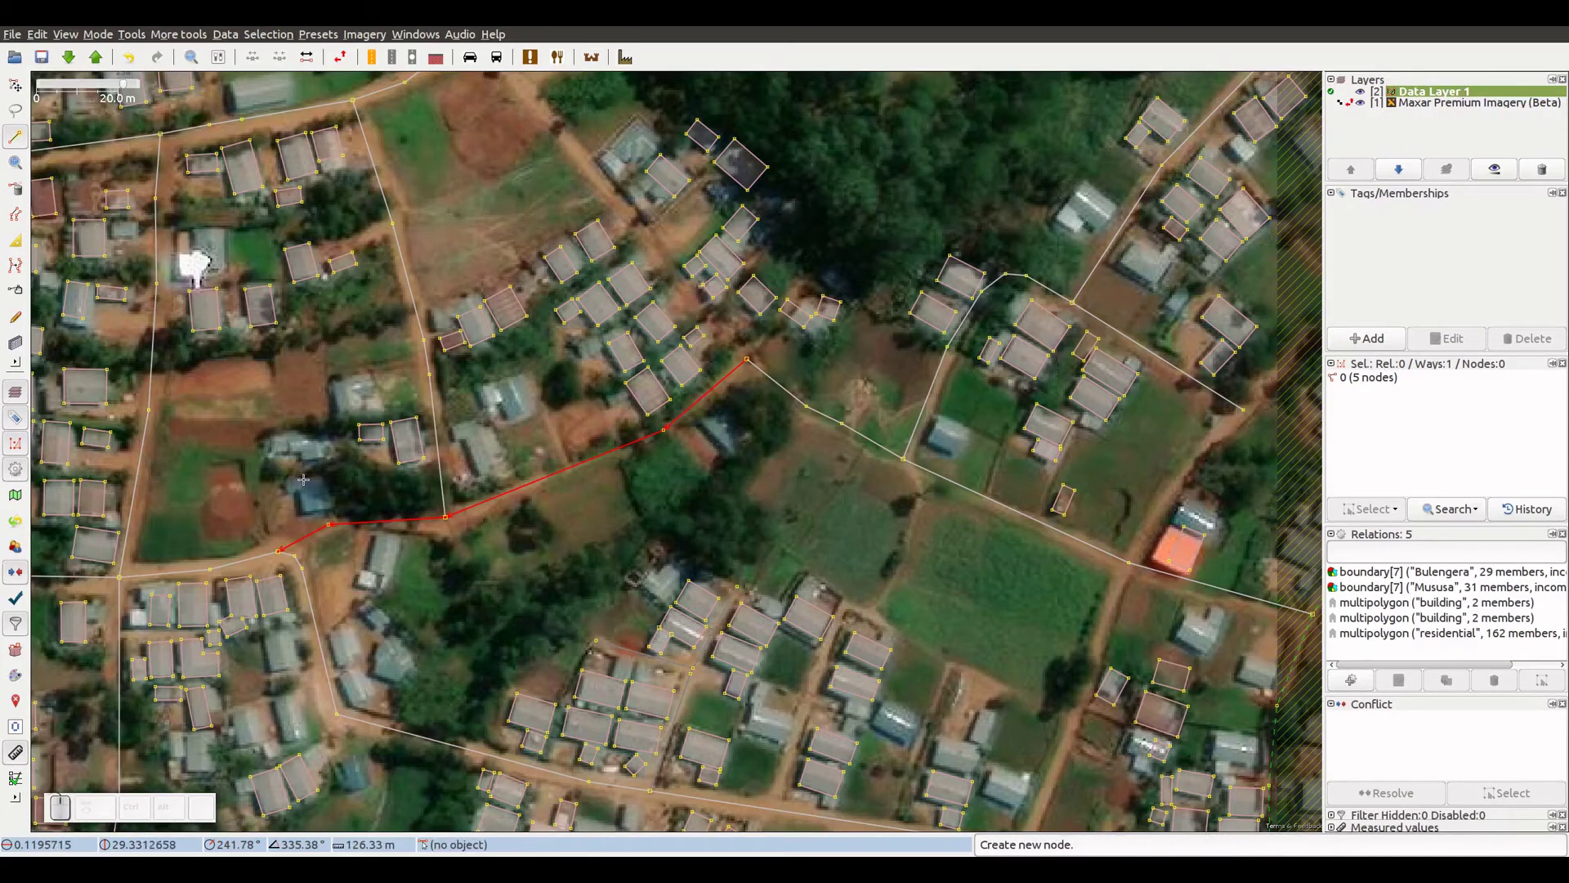
- Start a separate way at the residential road's end near the large field and trace the dirt road east with eight nodes, about 208 m
drag(303, 480, 657, 338)
scroll(657, 338, down, 1)
scroll(657, 337, down, 1)
drag(307, 613, 673, 409)
scroll(587, 424, up, 2)
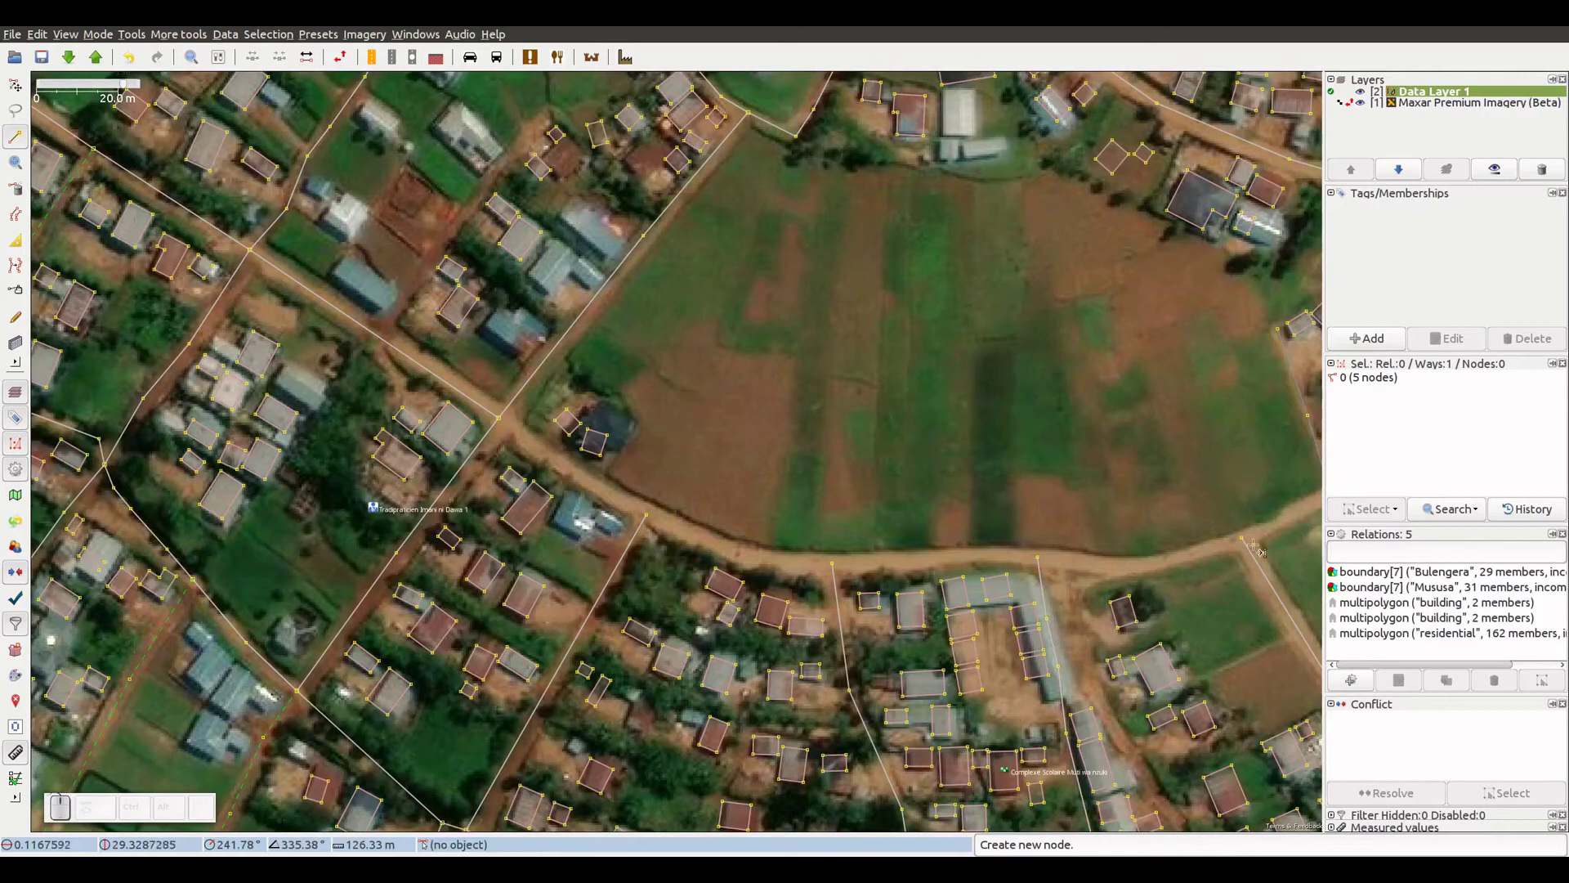
click(502, 420)
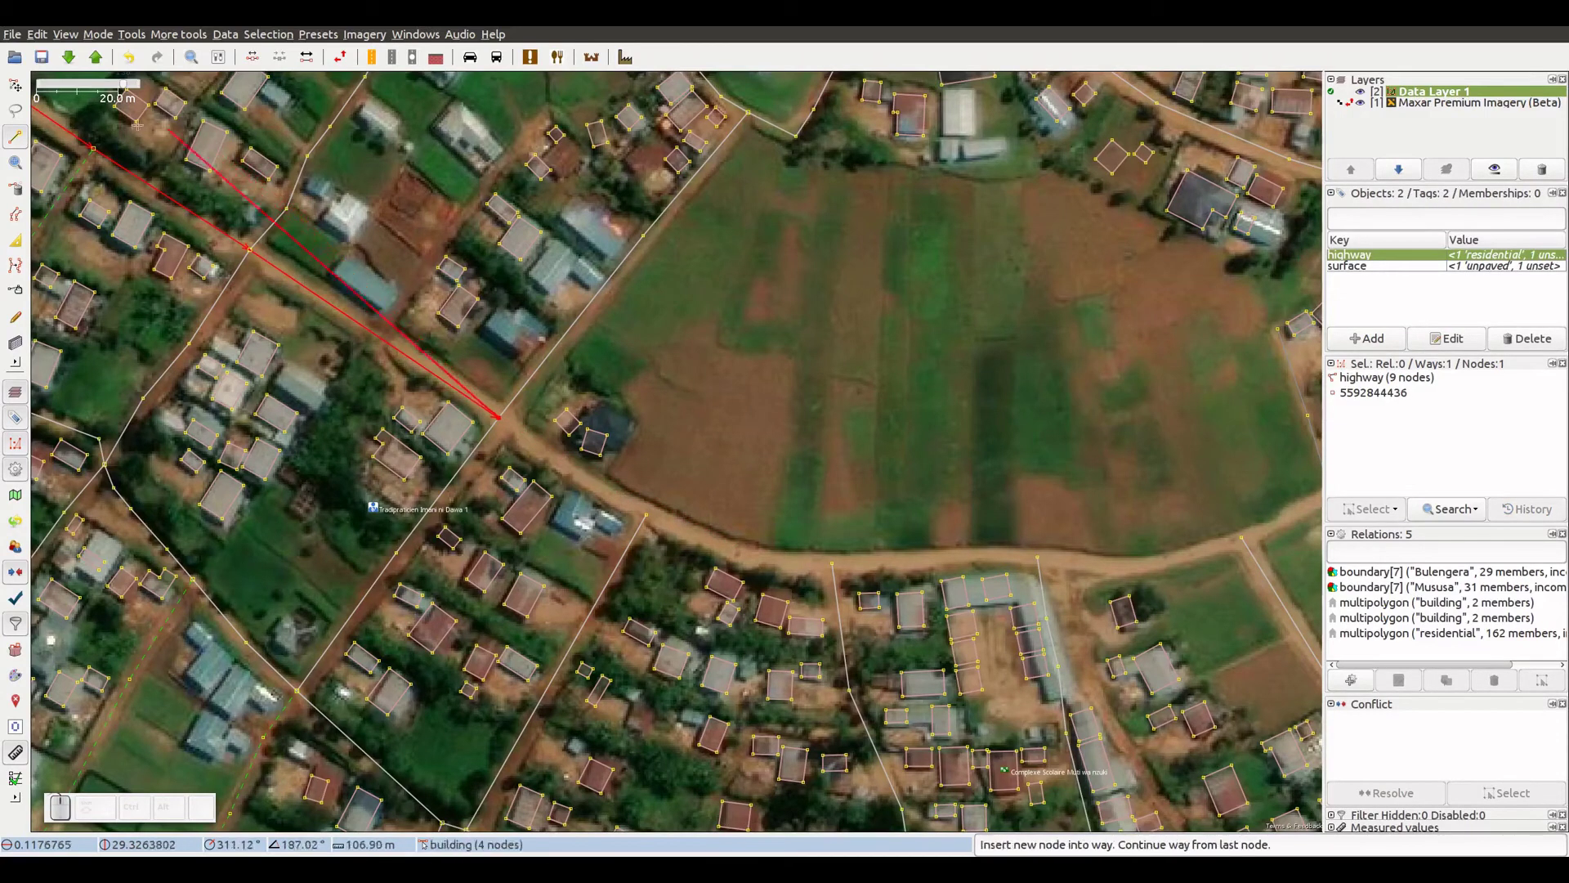
key(ctrl+alt)
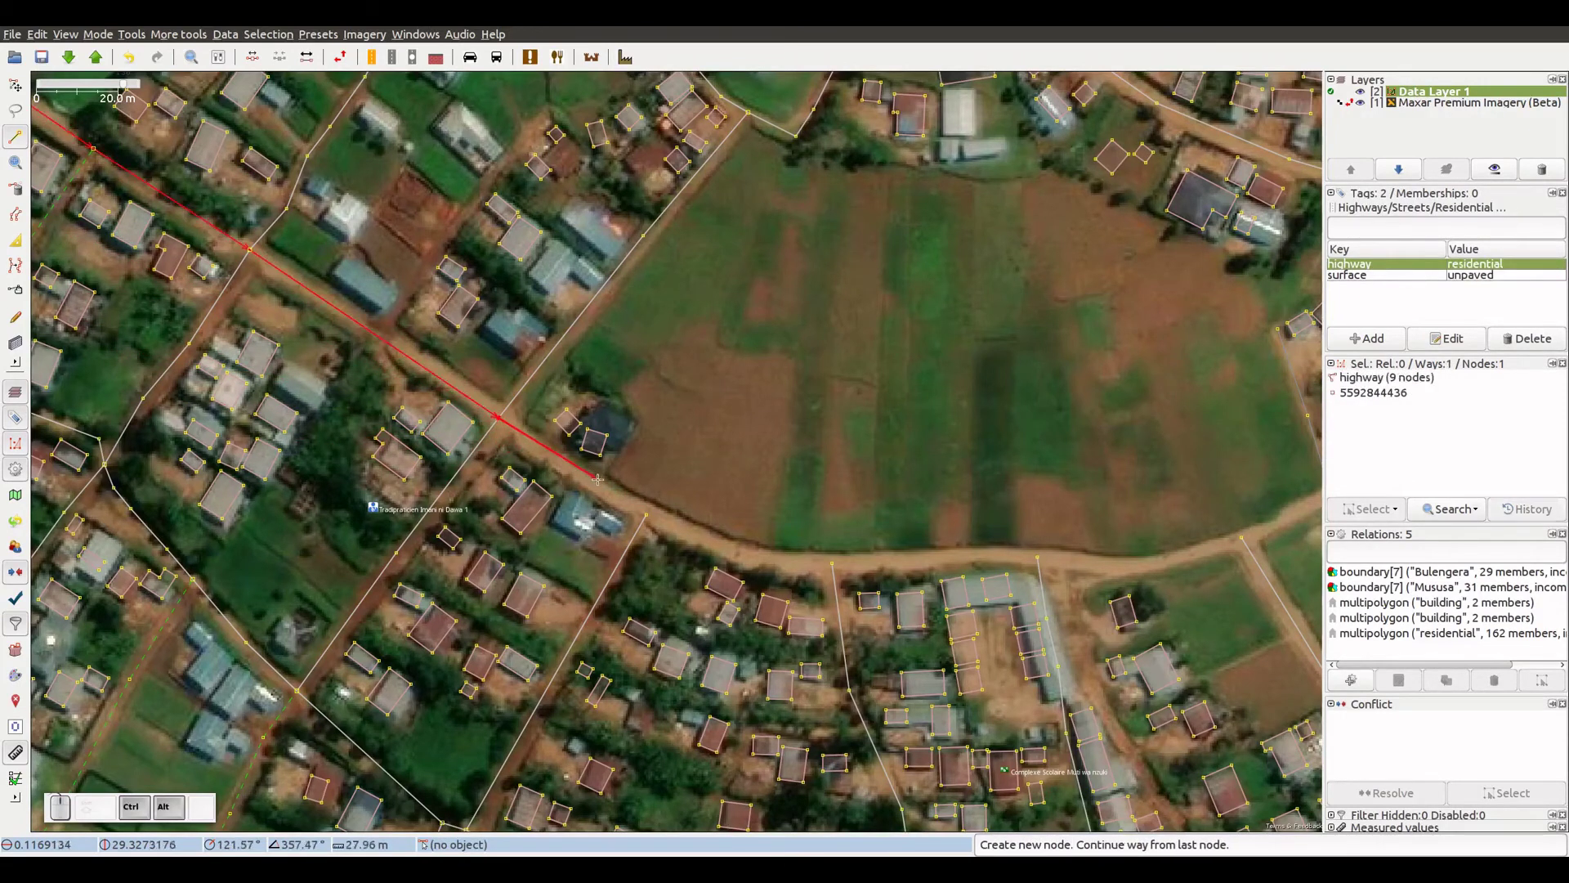
click(647, 514)
click(761, 559)
click(828, 563)
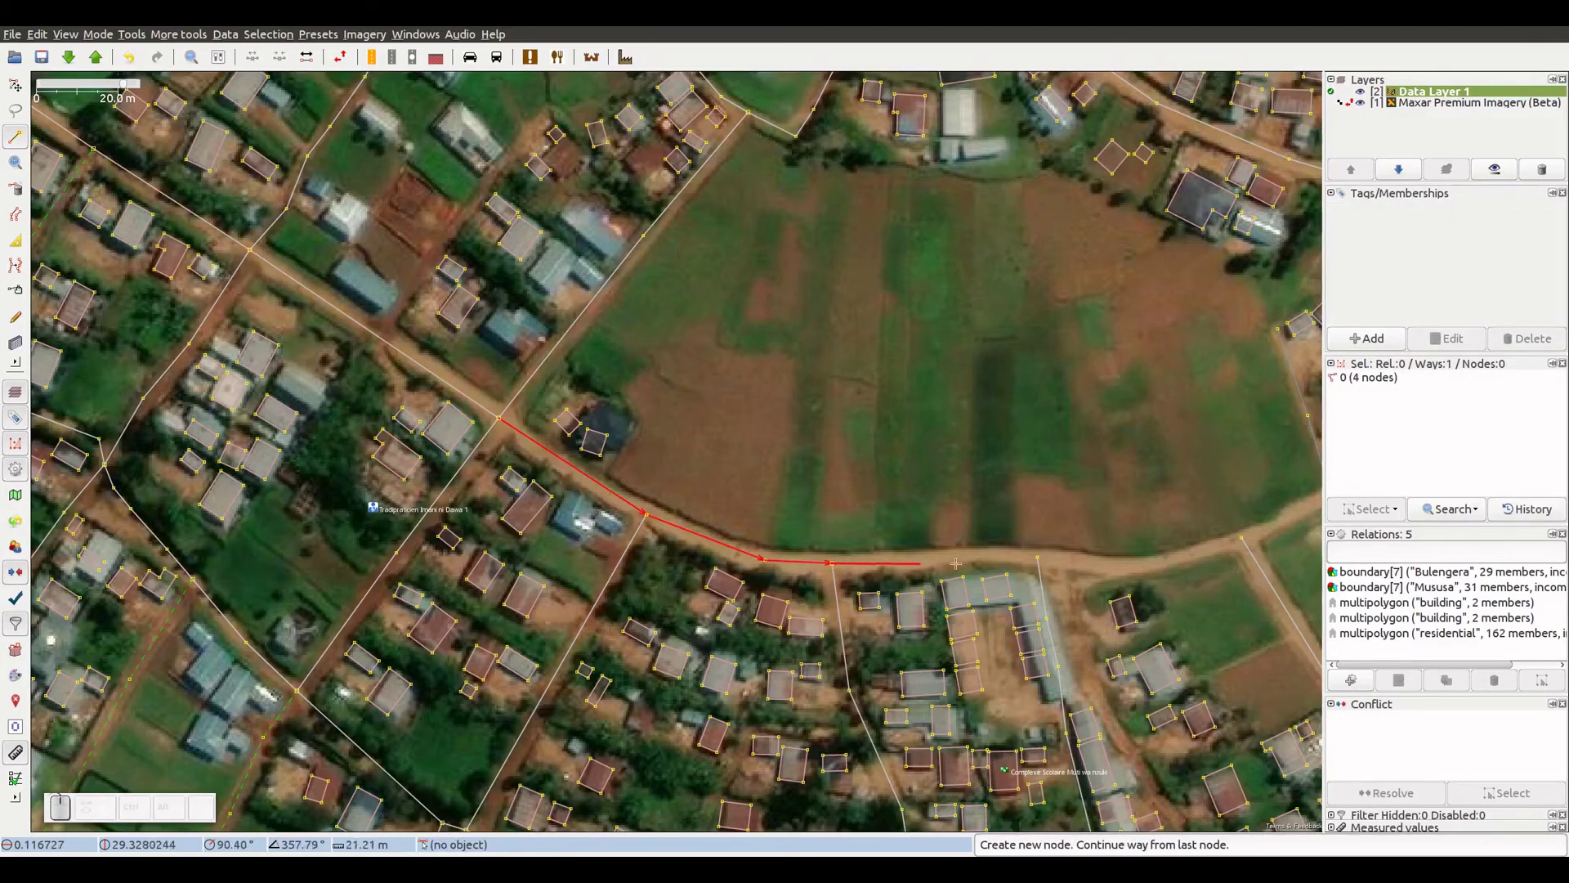
click(1037, 557)
click(1130, 568)
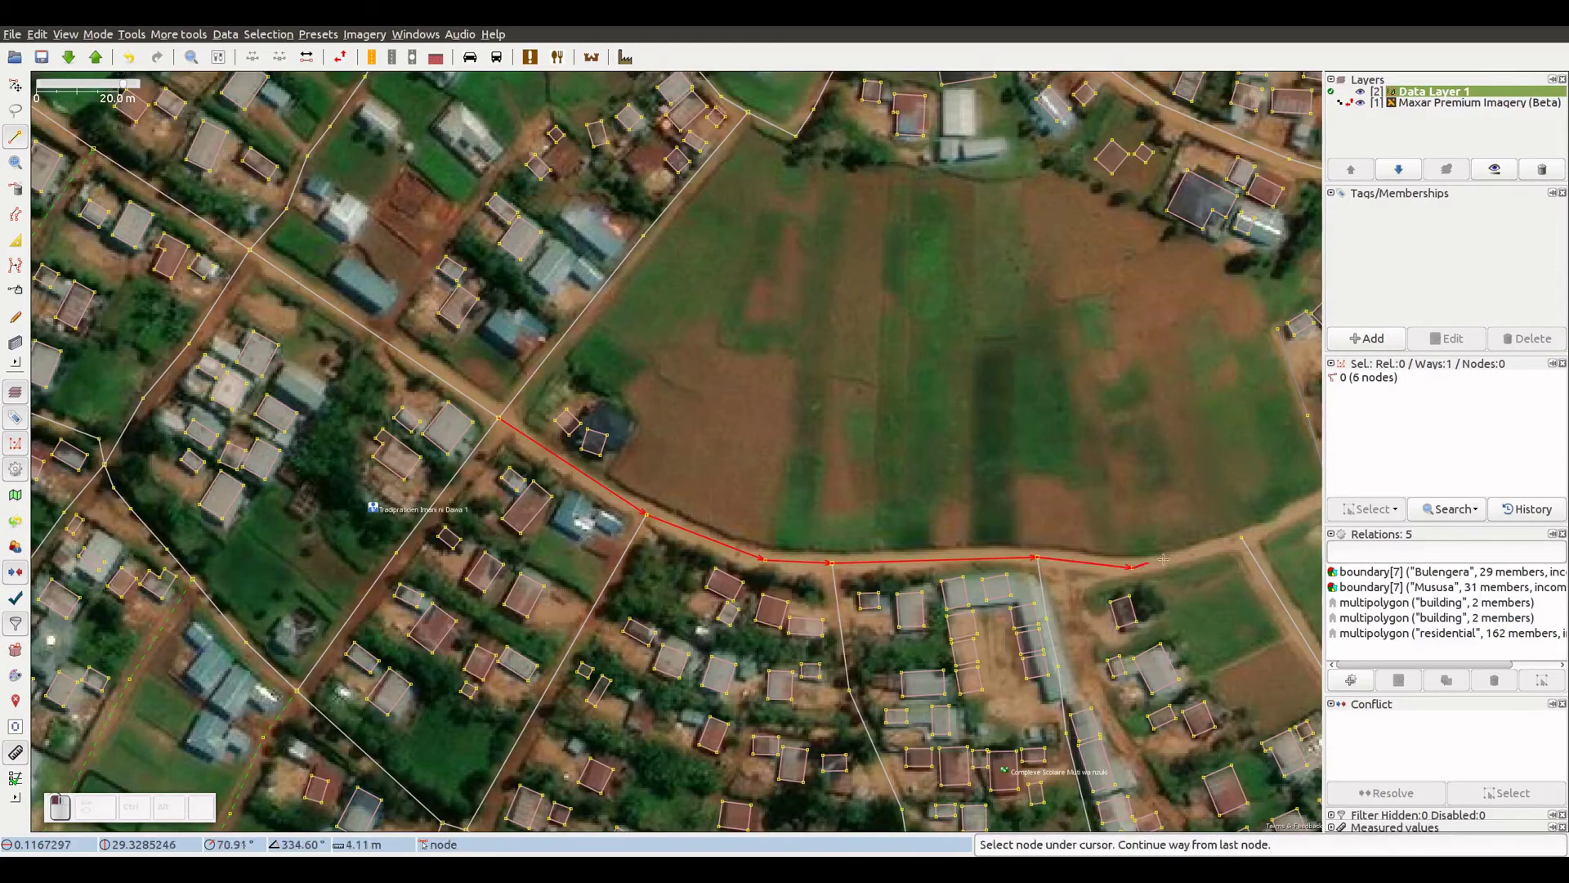
click(1244, 539)
click(1304, 512)
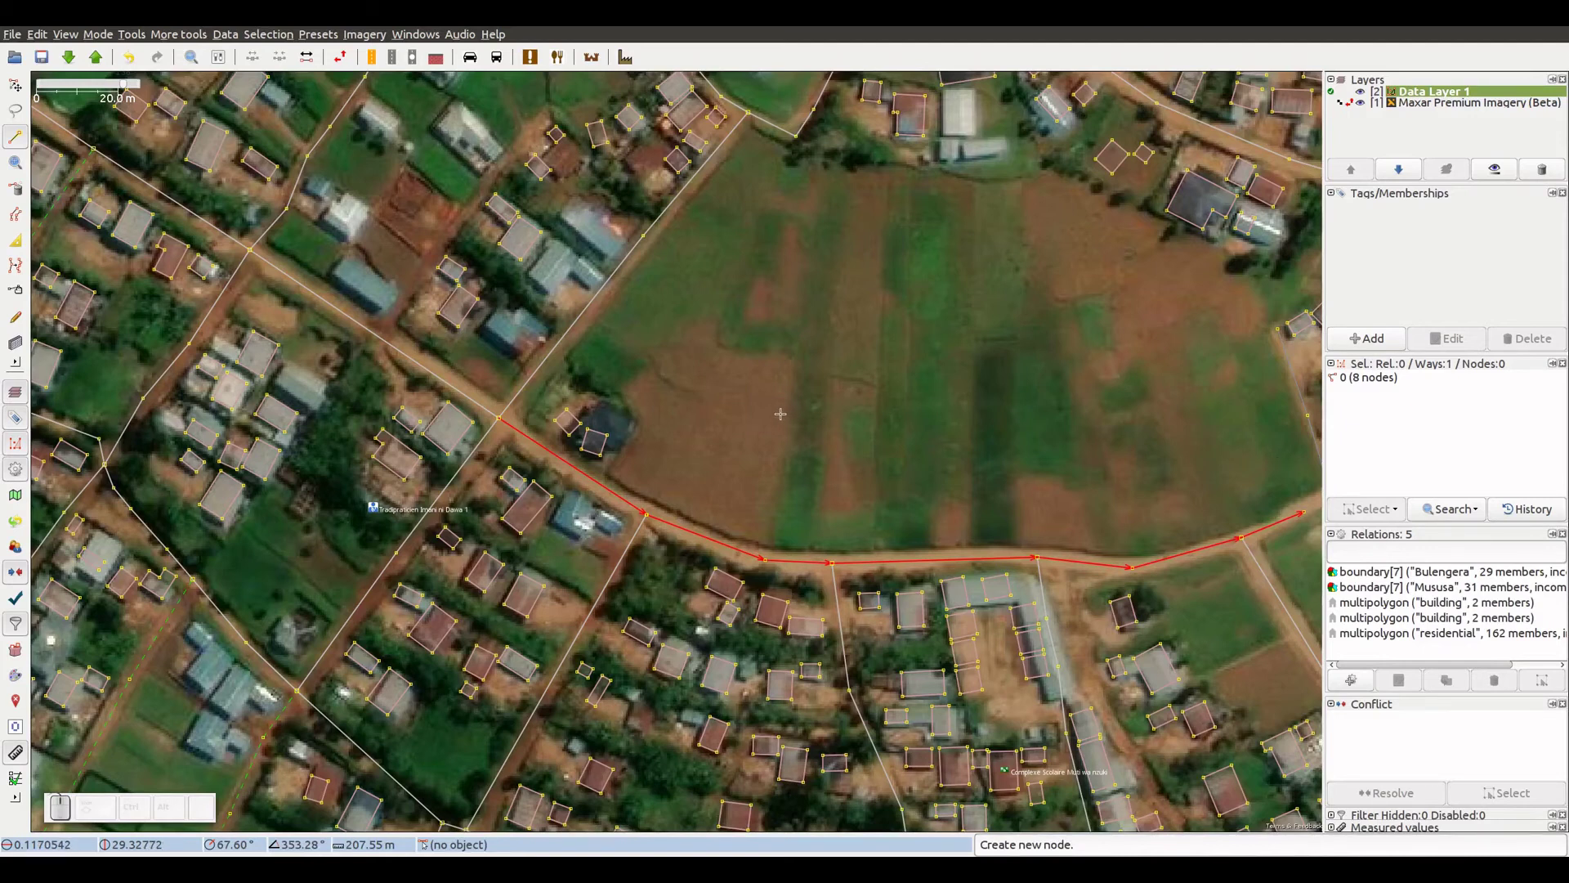
- Try continuing the short residential way east with only its end node selected, placing two new nodes along the dirt road, and undo them
scroll(781, 414, down, 5)
drag(780, 415, 597, 540)
scroll(713, 394, up, 5)
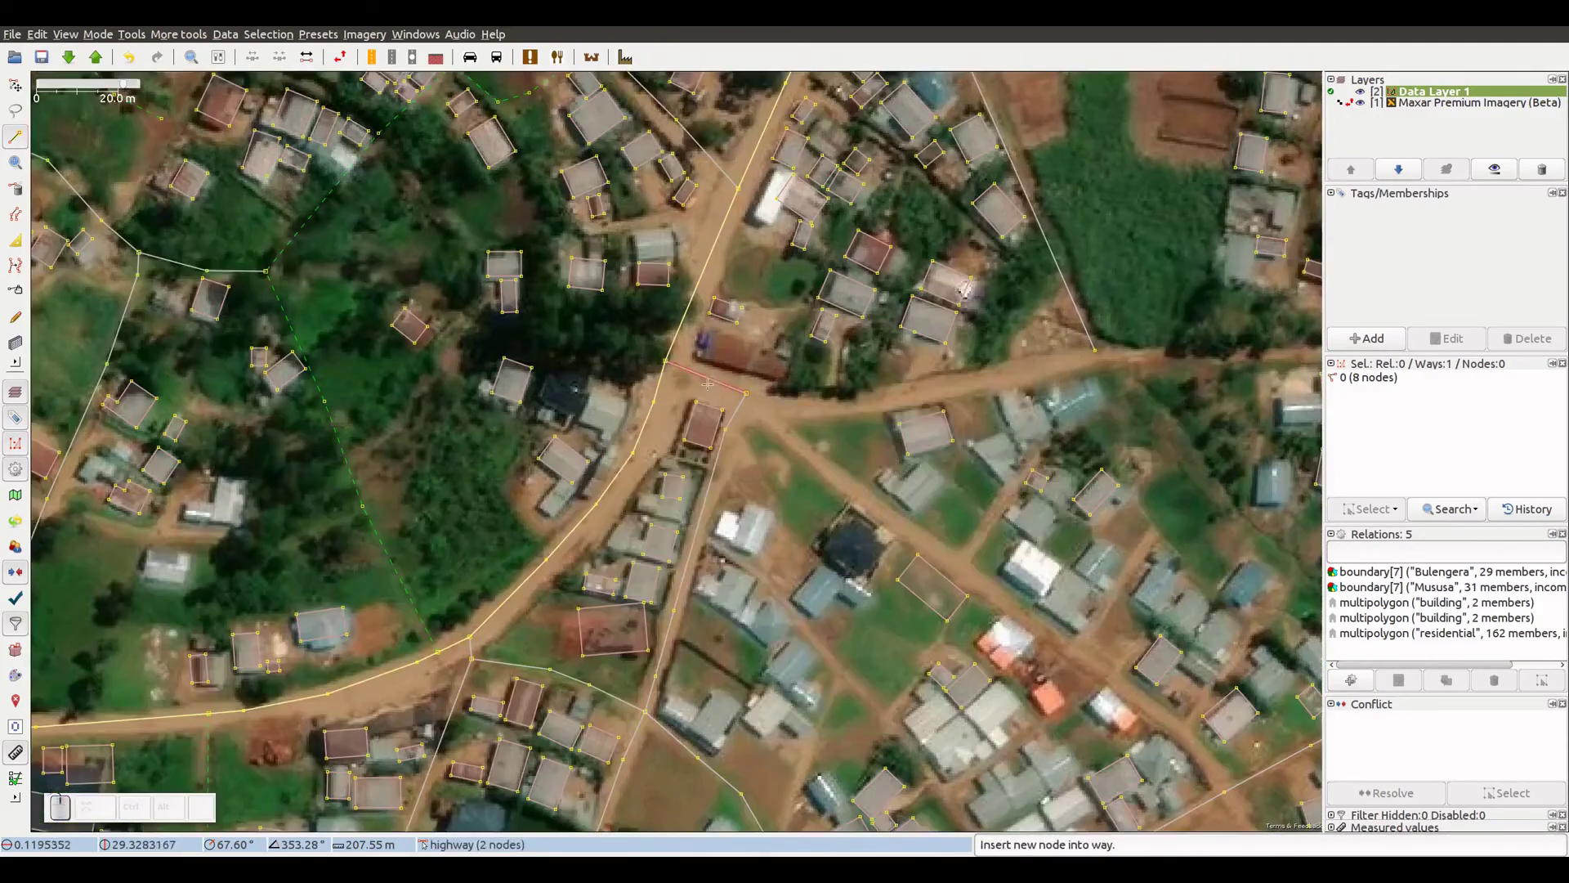
key(s)
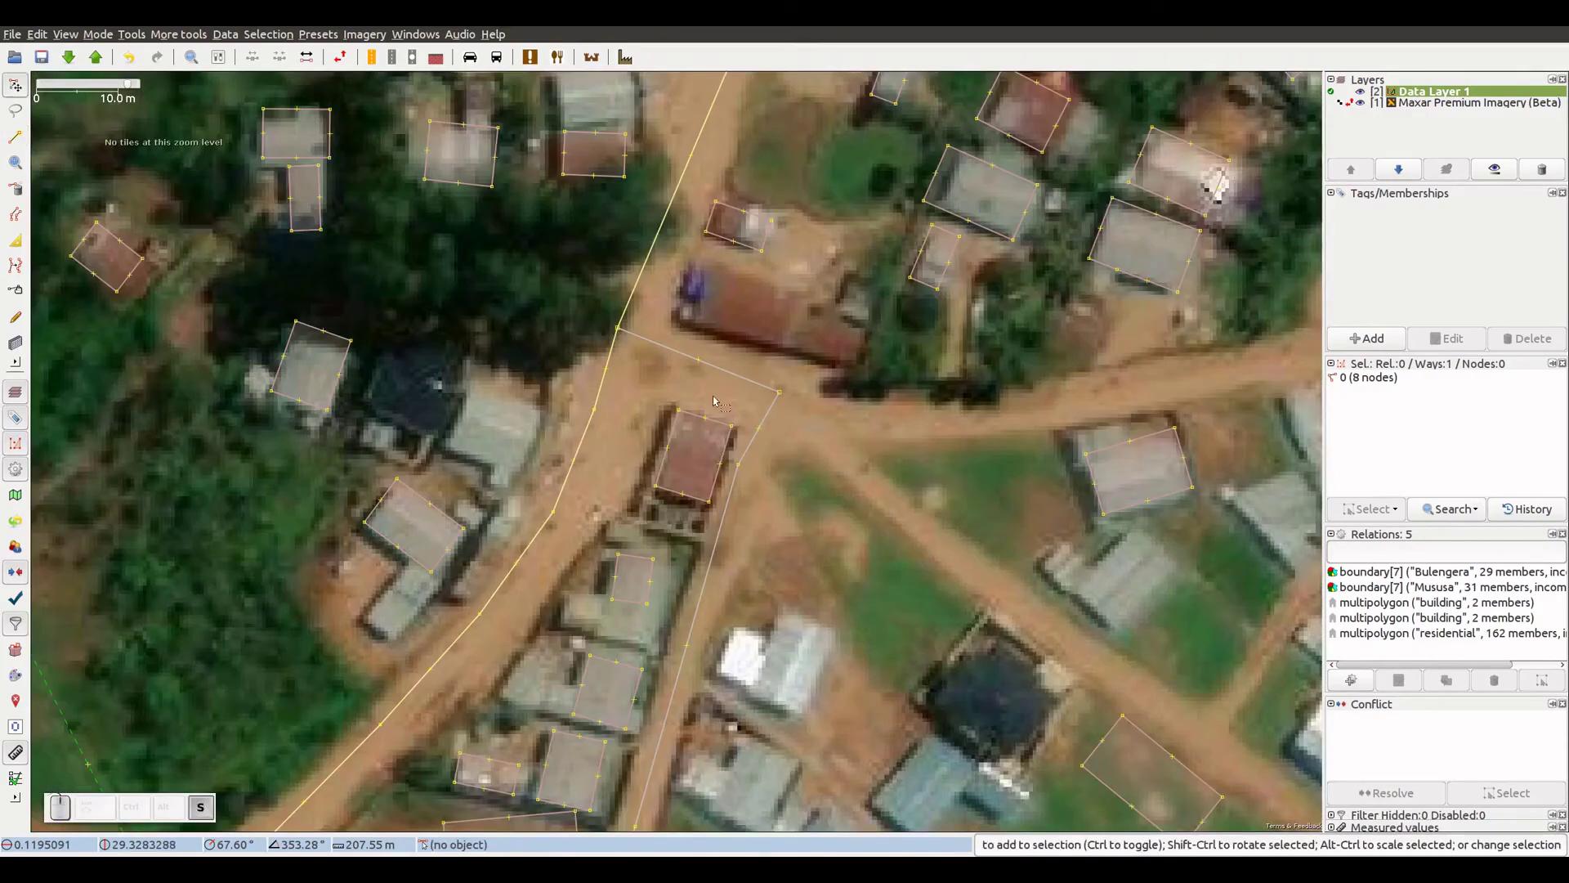
click(764, 425)
click(754, 386)
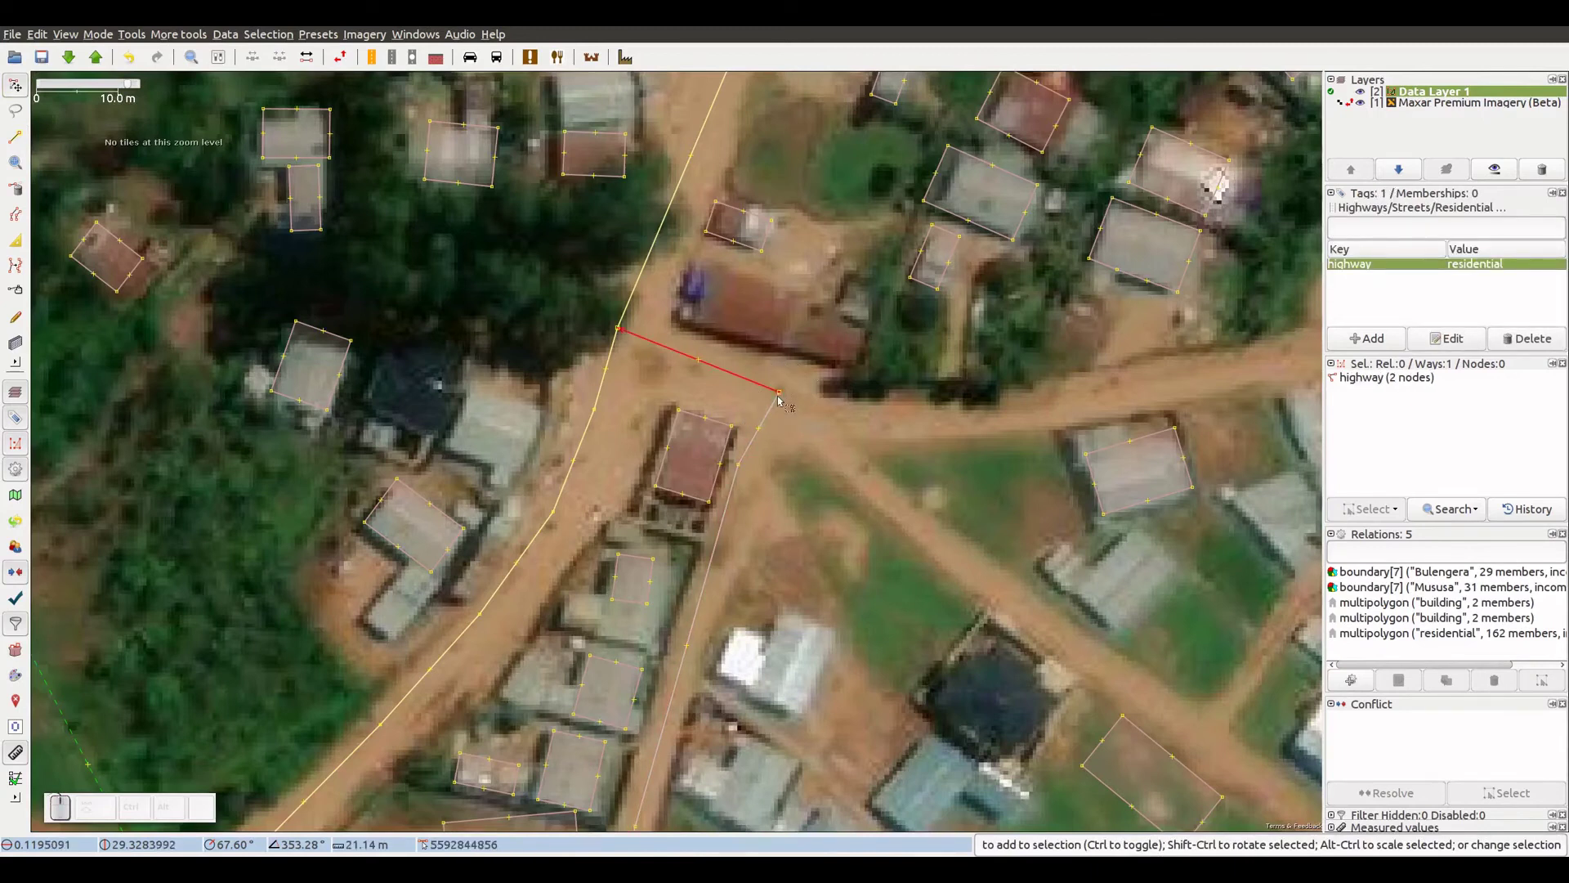
click(779, 392)
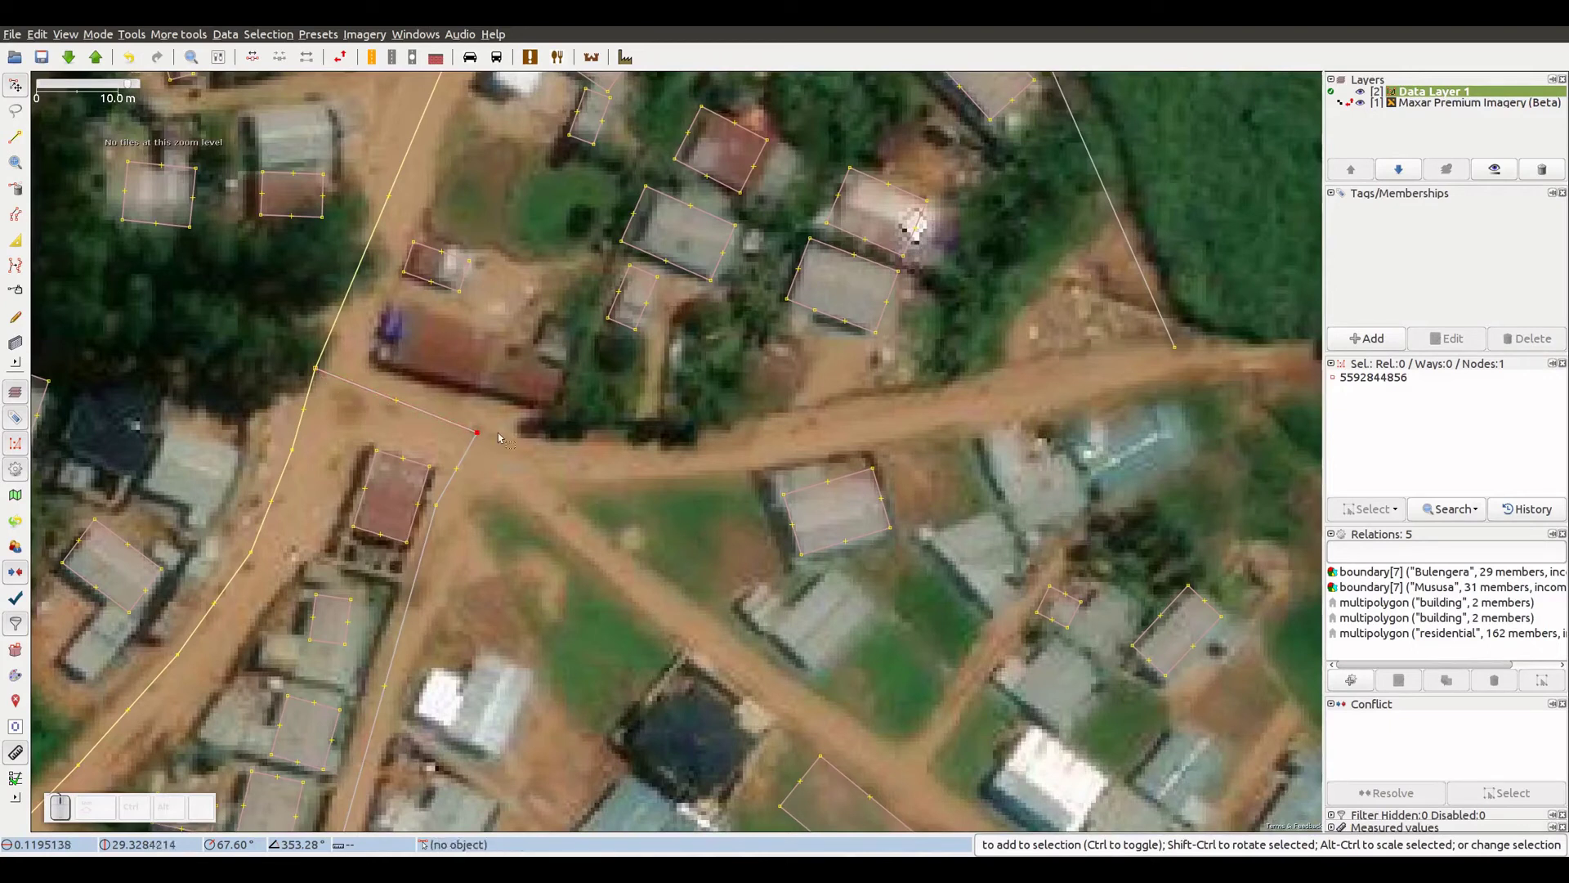
key(a)
click(590, 454)
click(792, 442)
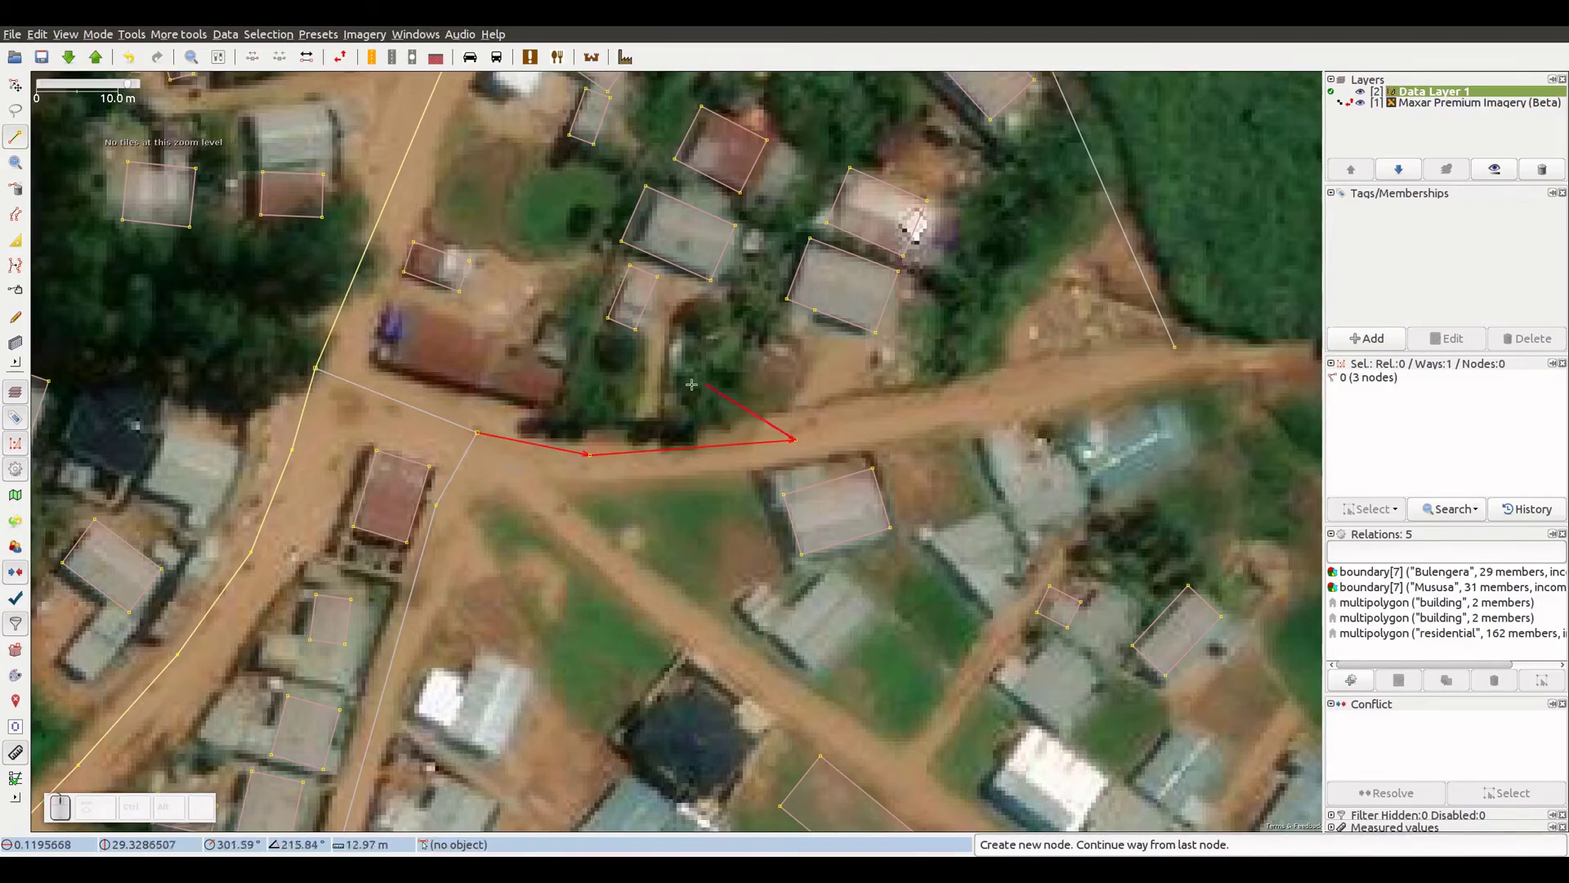
key(ctrl+z)
key(ctrl+z)
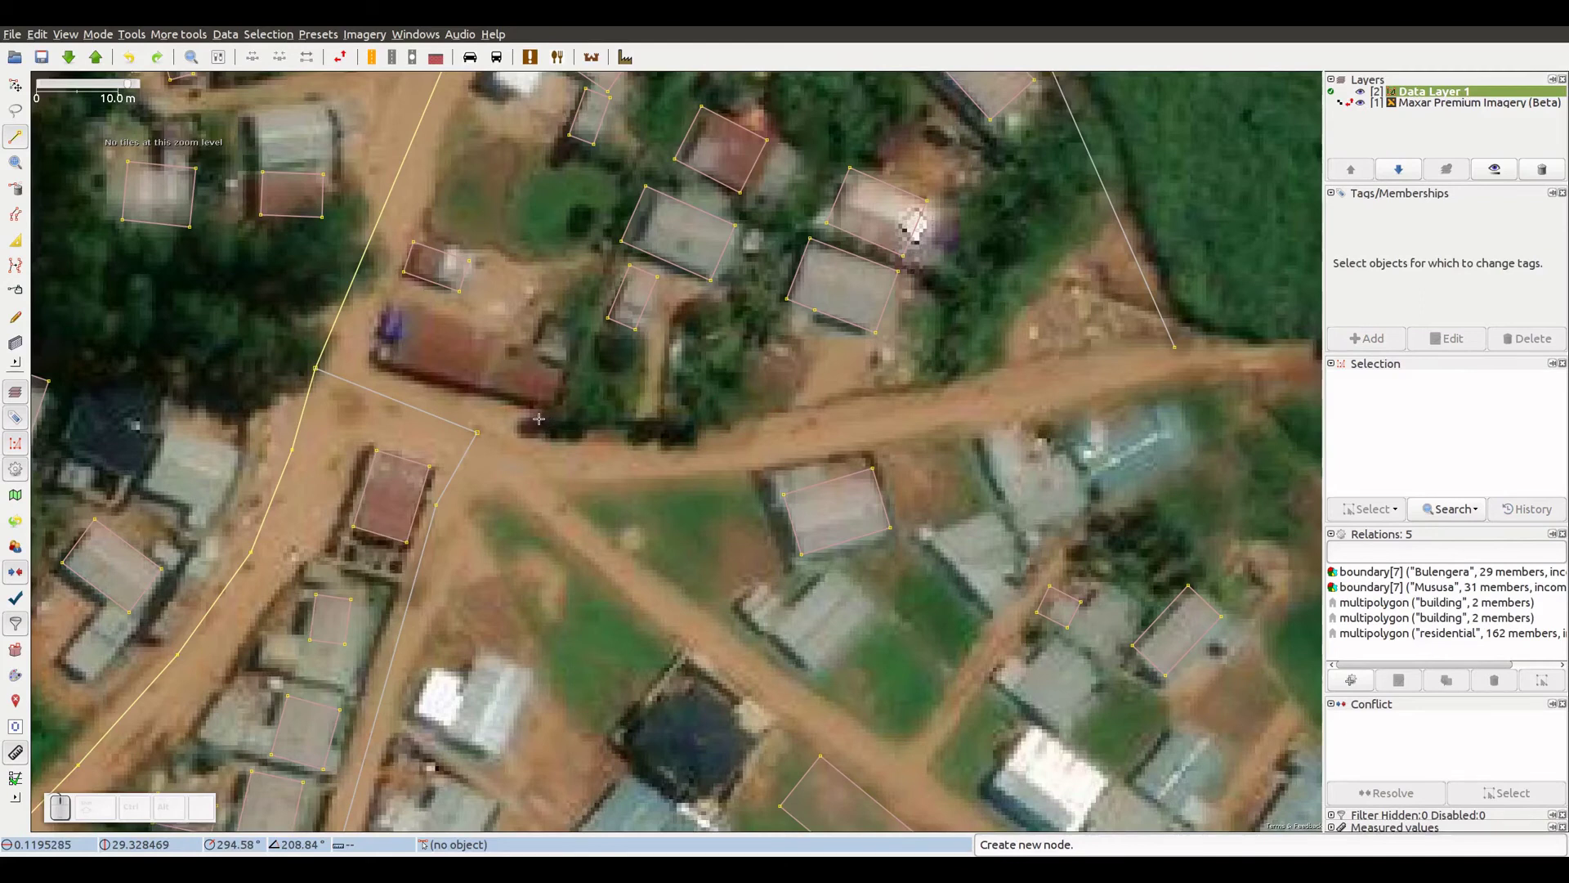
- Select the short residential way together with its end node and extend it east to five nodes, about 198 m, ending at the side road's node
key(s)
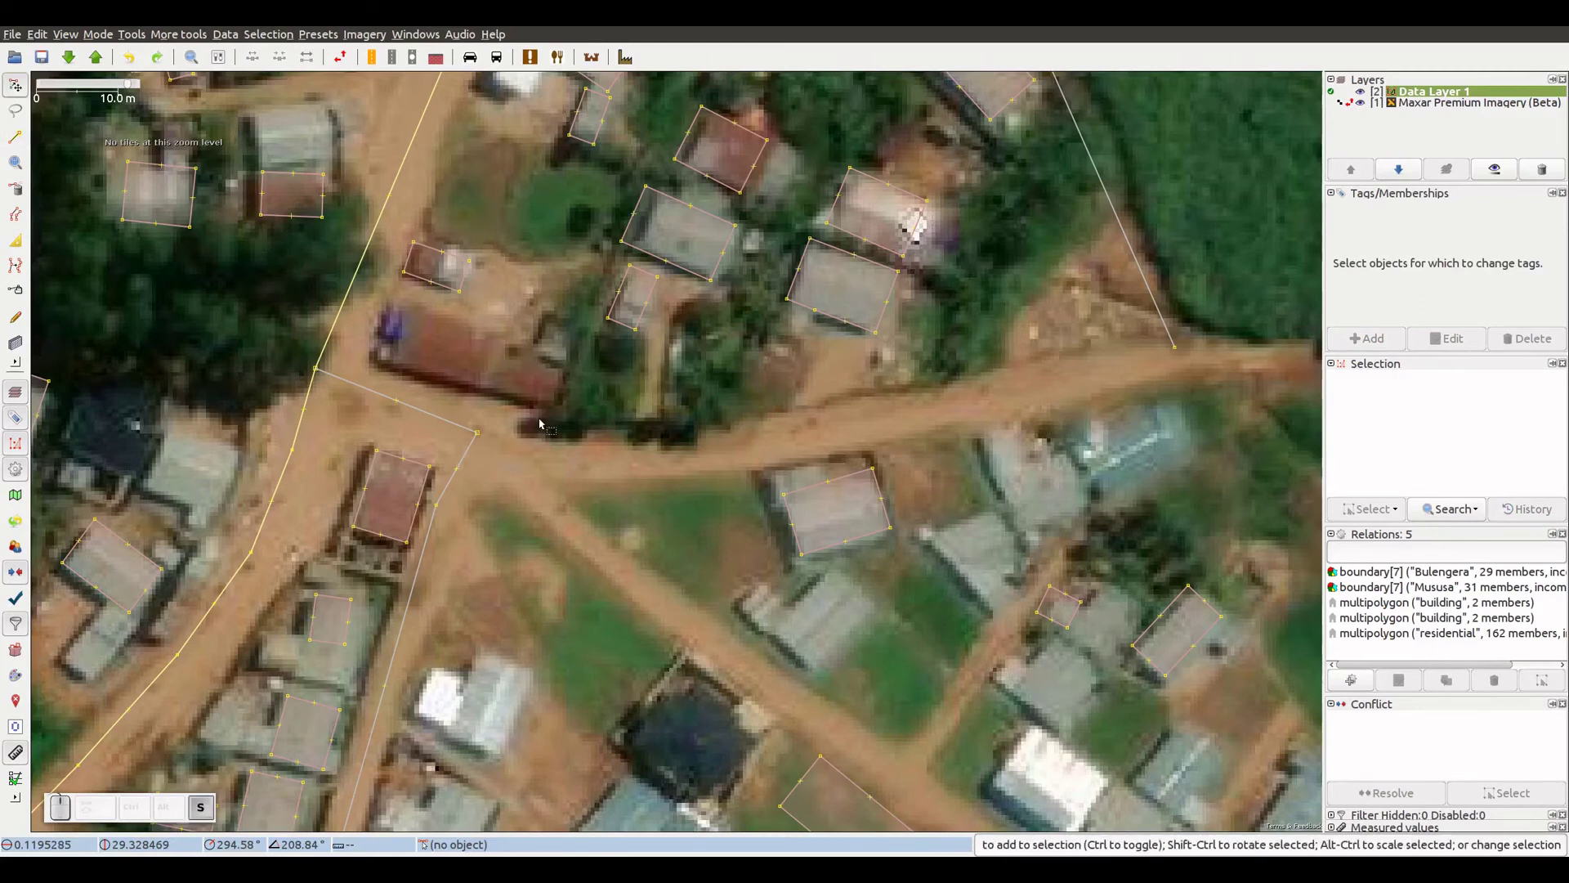
click(445, 422)
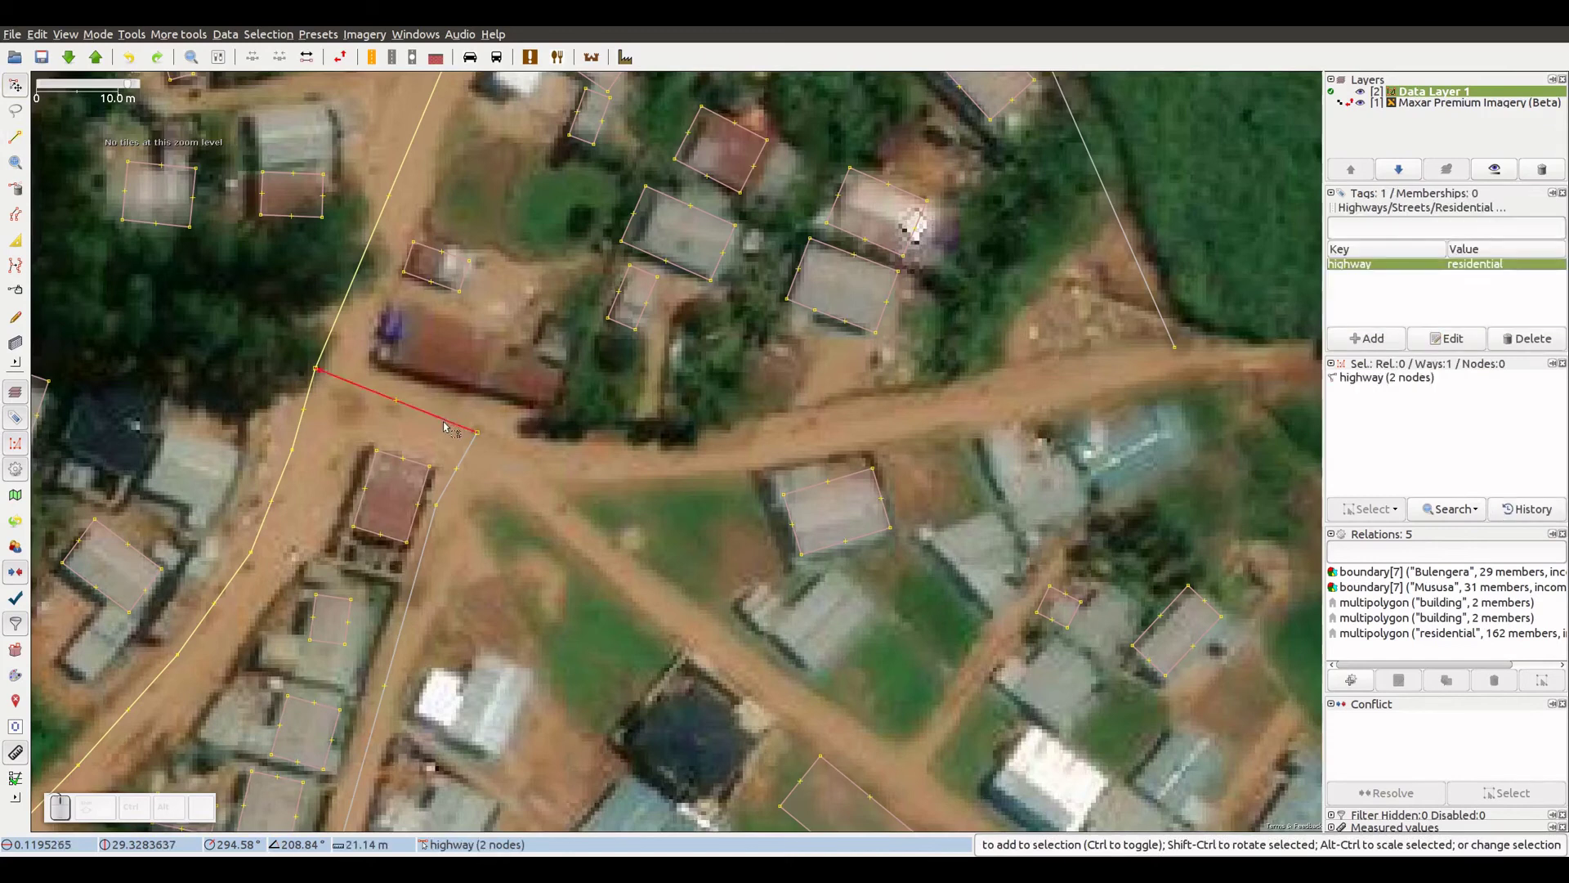
ctrl+click(478, 434)
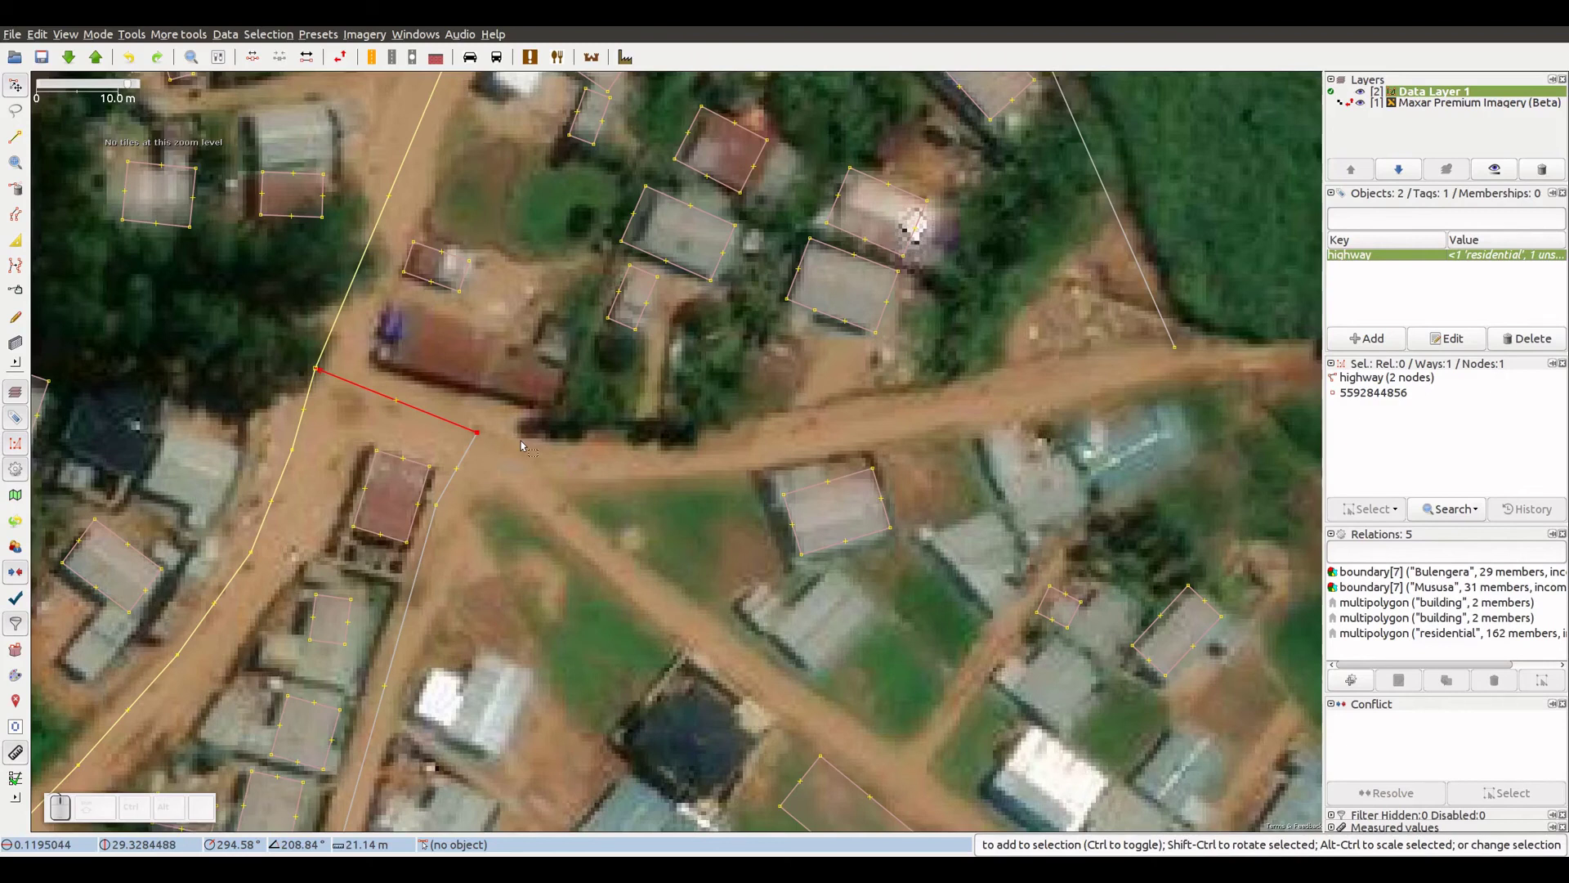
key(a)
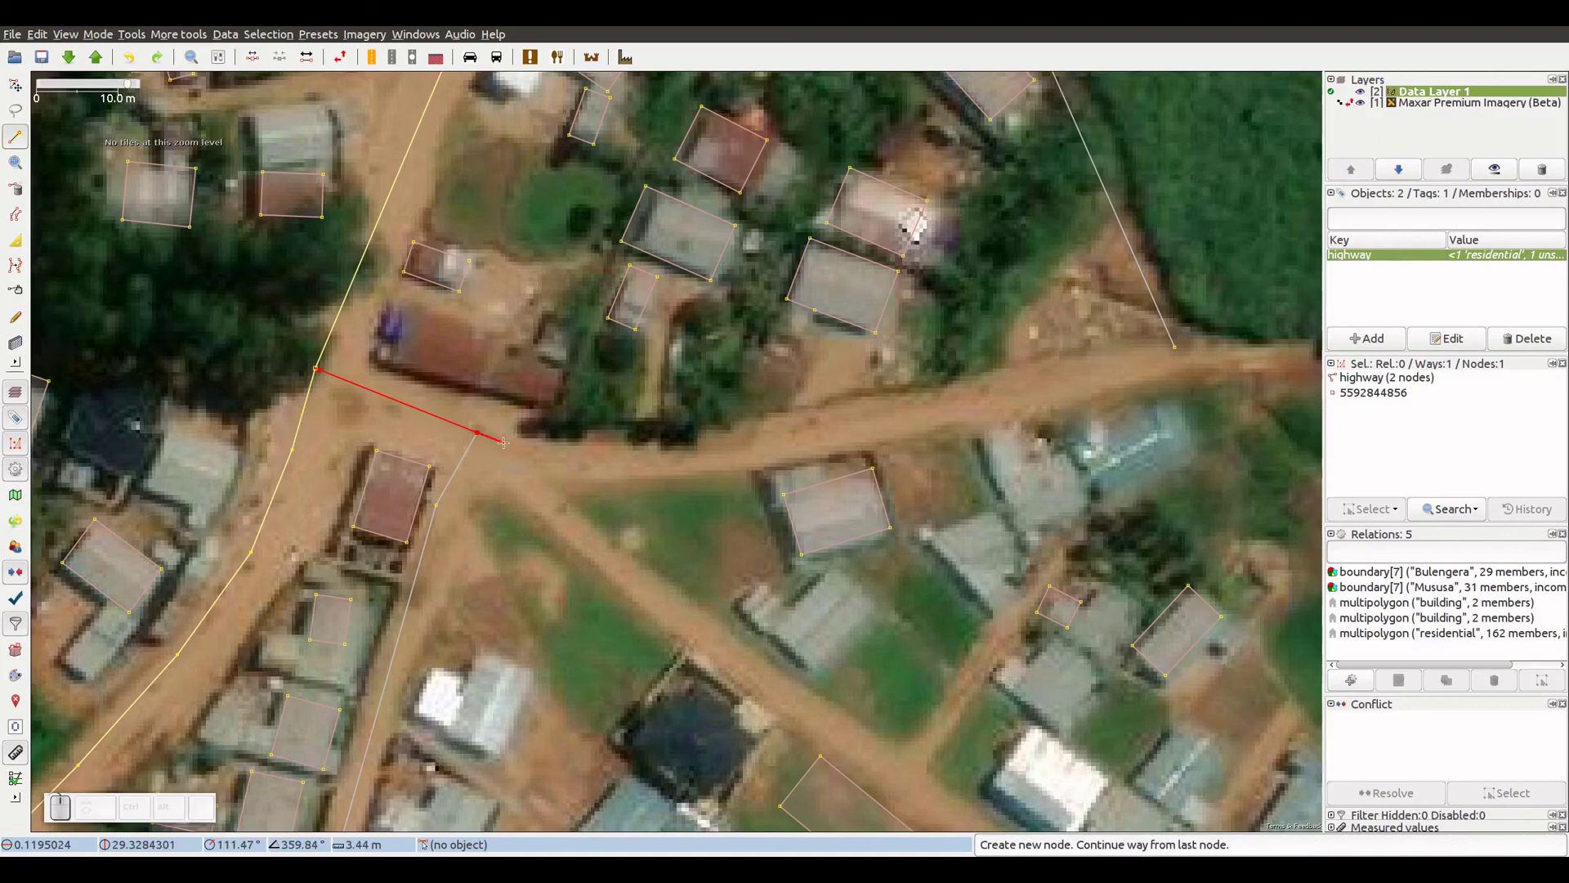
click(616, 460)
drag(887, 412, 331, 506)
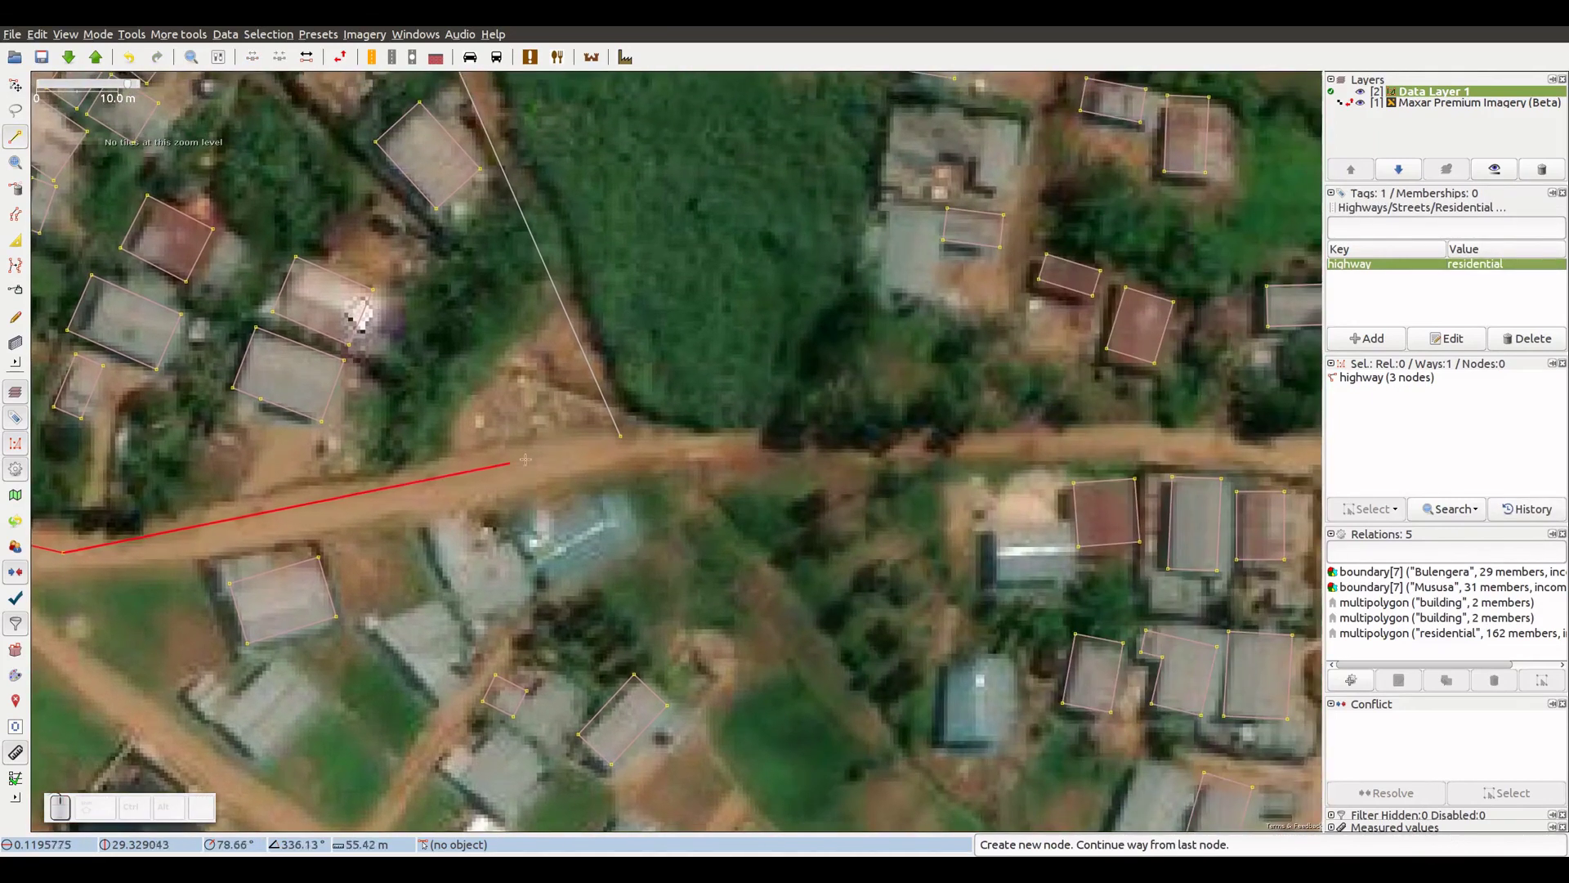
click(621, 437)
drag(864, 432, 368, 454)
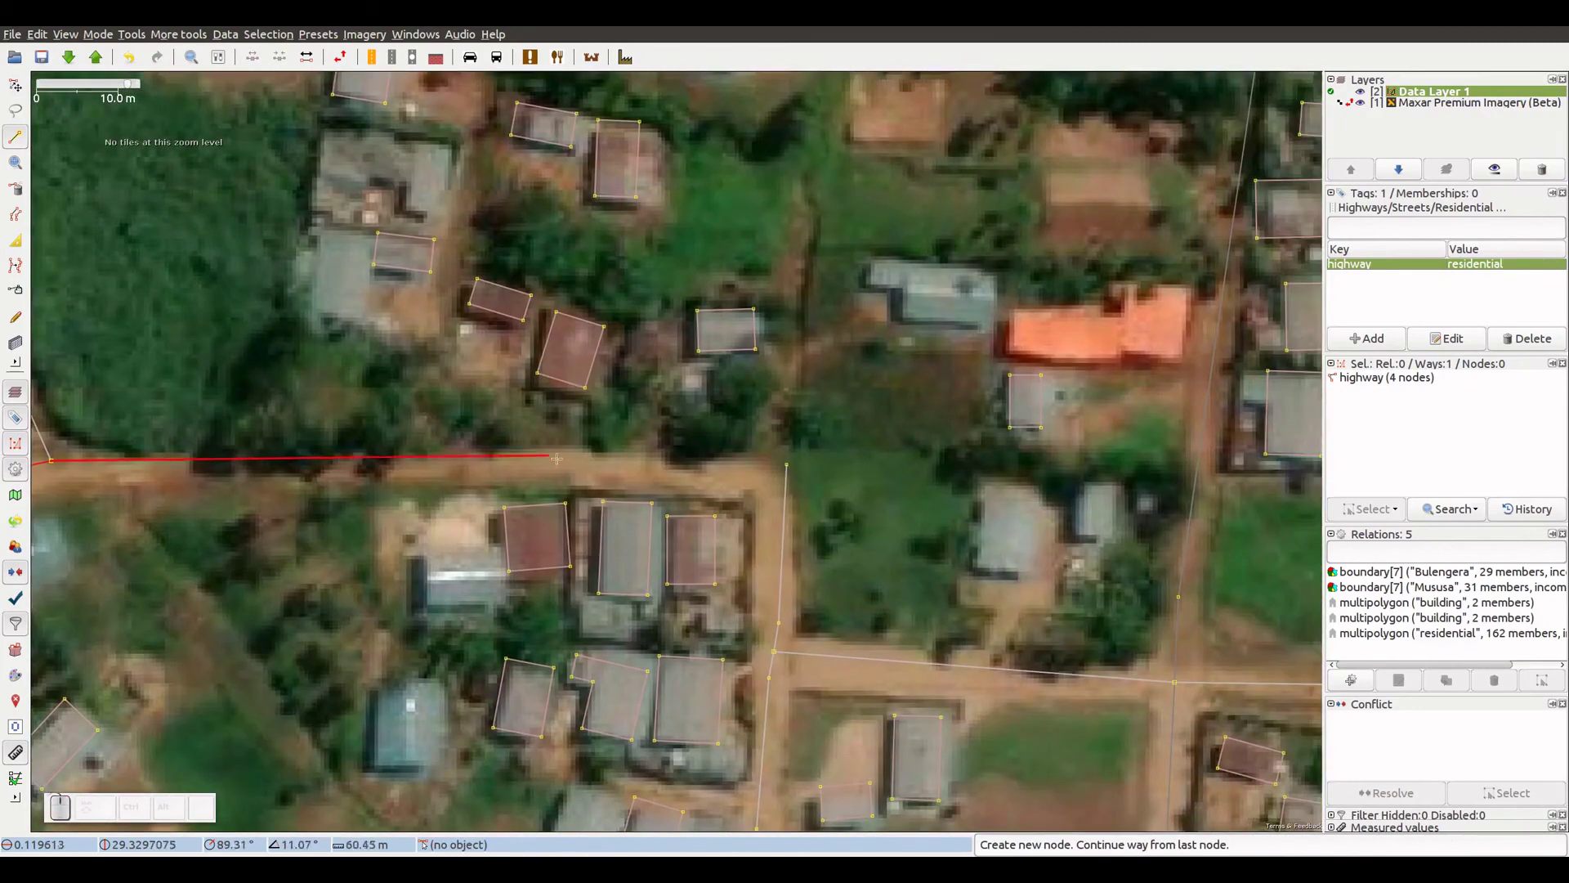
click(787, 466)
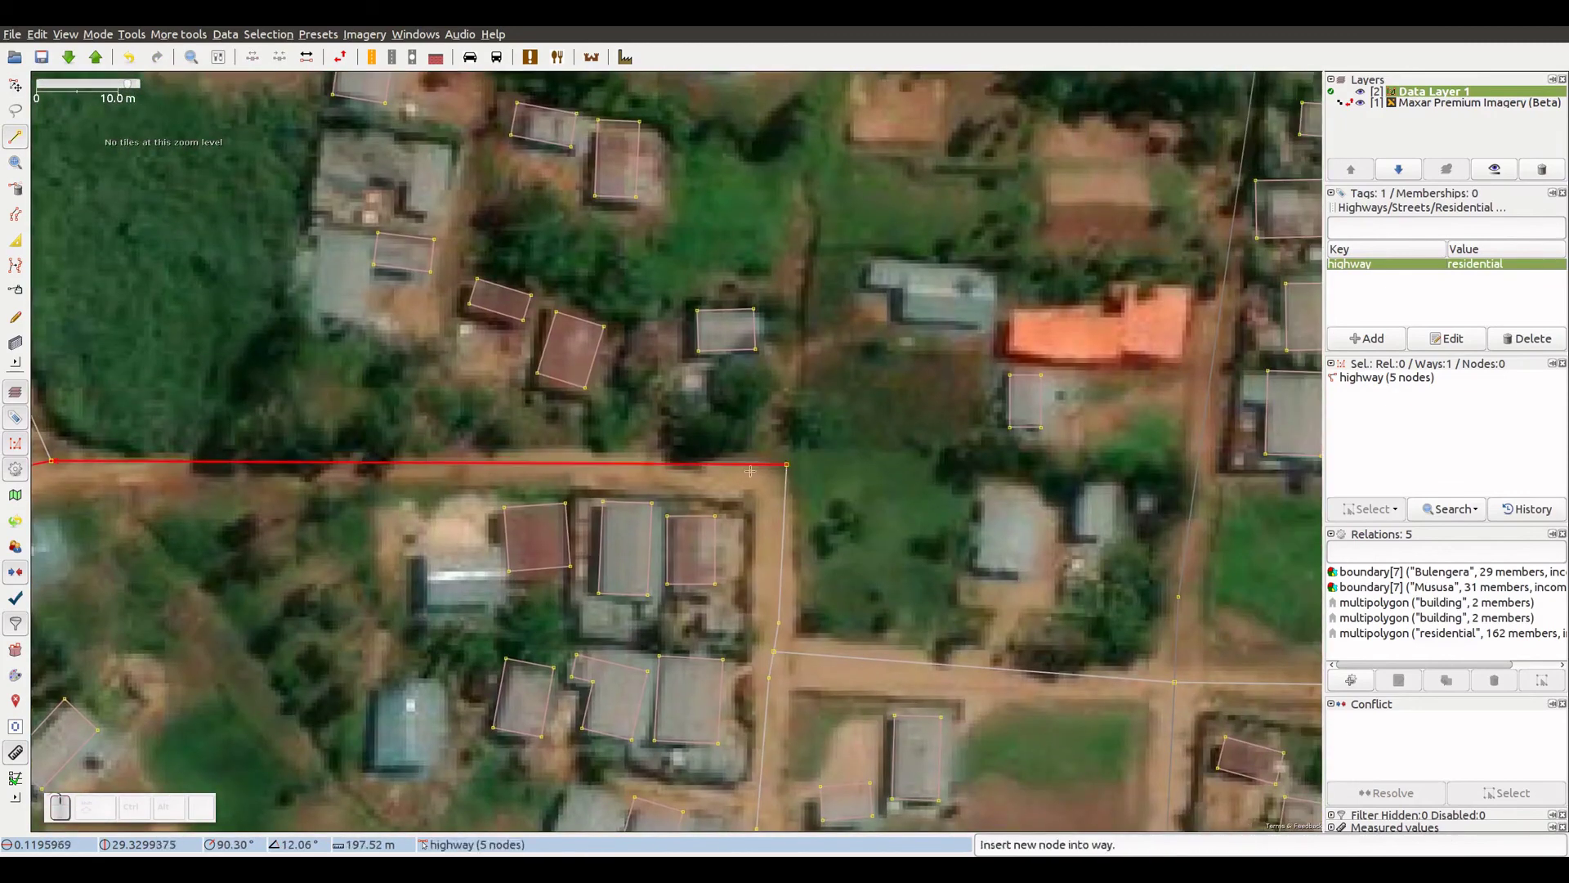
scroll(922, 404, down, 5)
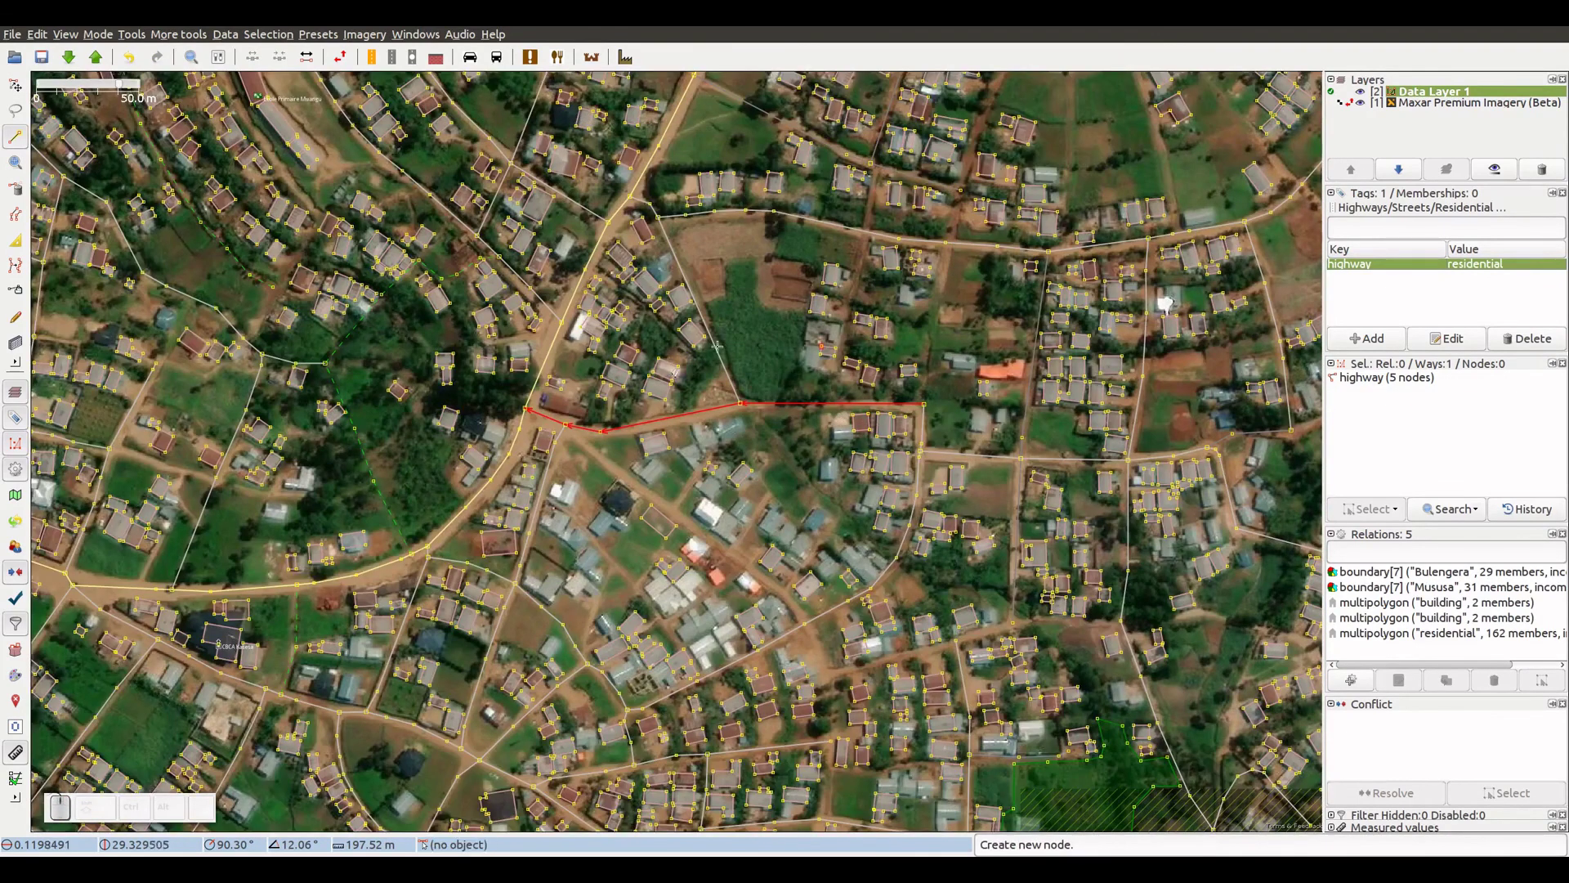